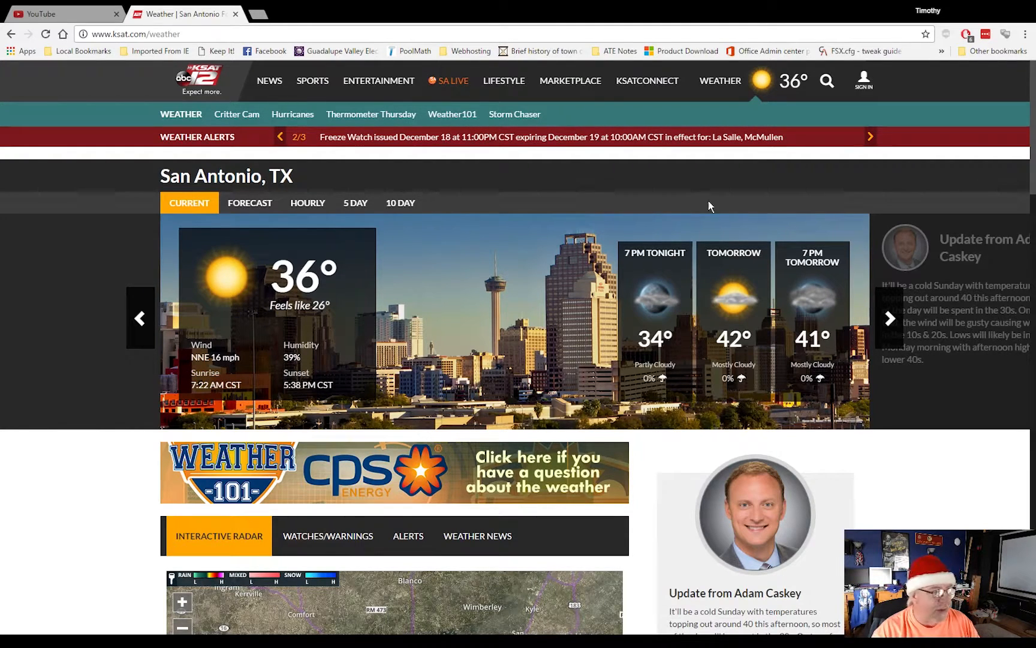
# Show the 5-day weather forecast for San Antonio, TX and look at Monday's low temperature
pyautogui.click(352, 206)
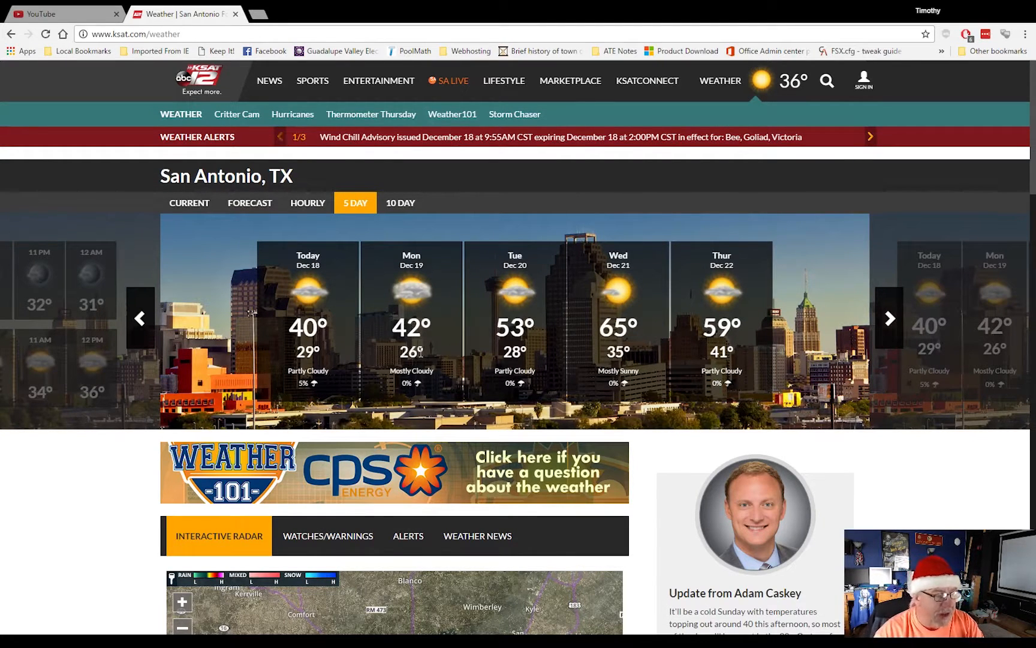
pyautogui.moveTo(410, 351); pyautogui.dragTo(397, 358)
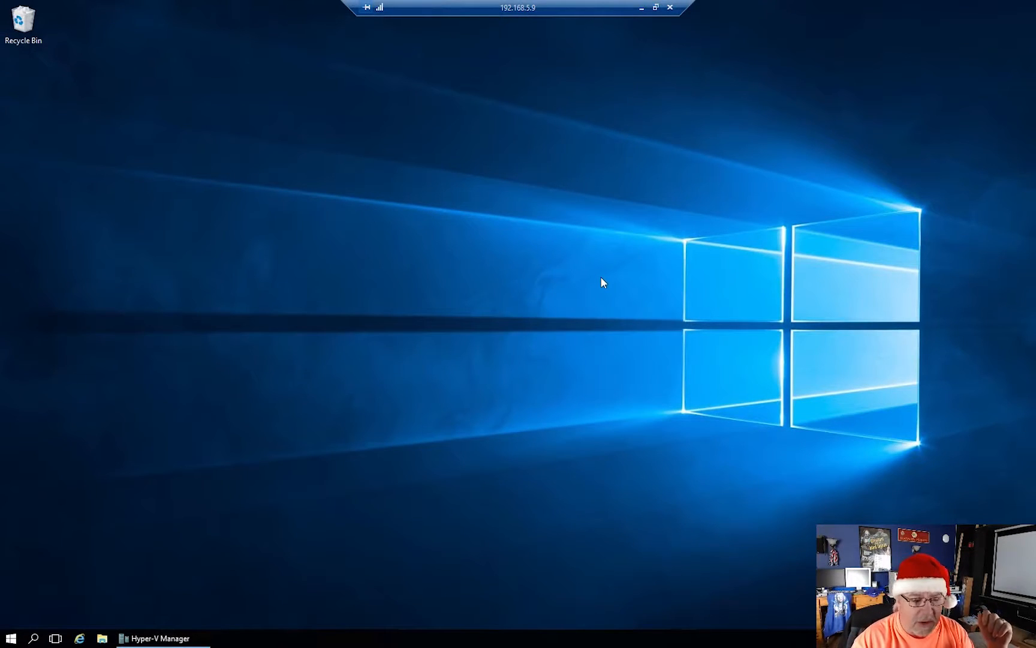
# Switch to Hyper-V Manager and start a new Generation 2 virtual machine named W10-64-Gold
pyautogui.click(182, 639)
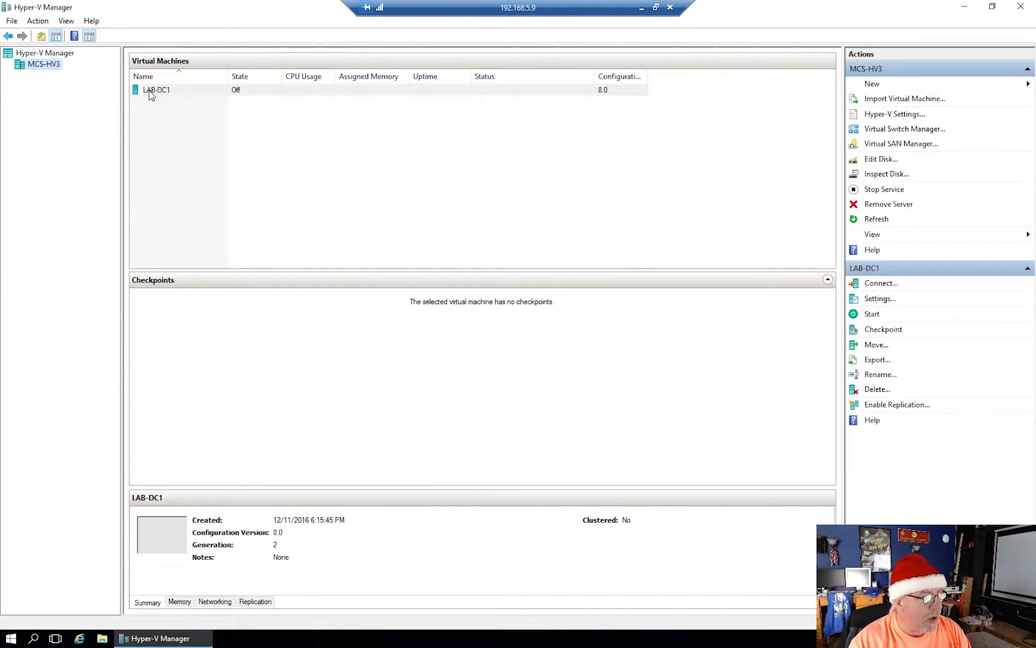
pyautogui.click(878, 88)
pyautogui.click(941, 84)
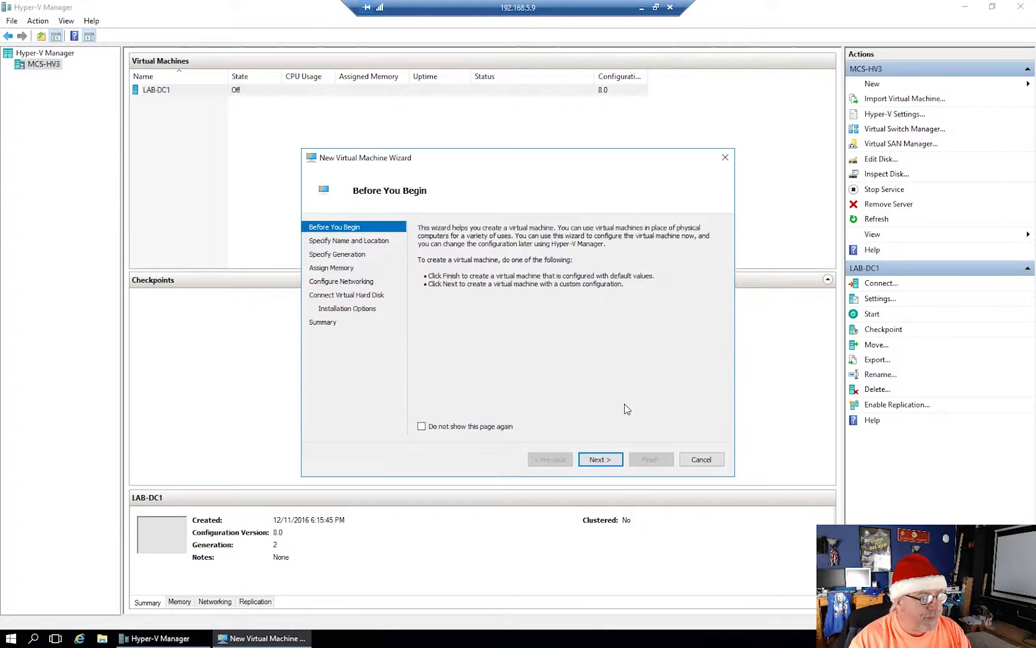
pyautogui.click(600, 460)
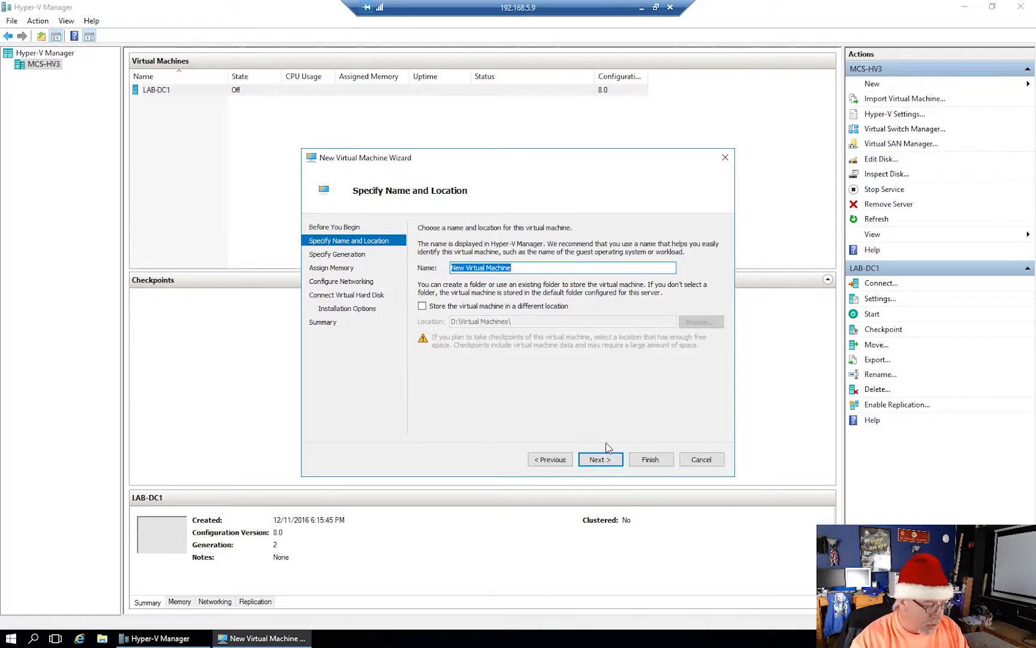
pyautogui.write('W10-64-Gold')
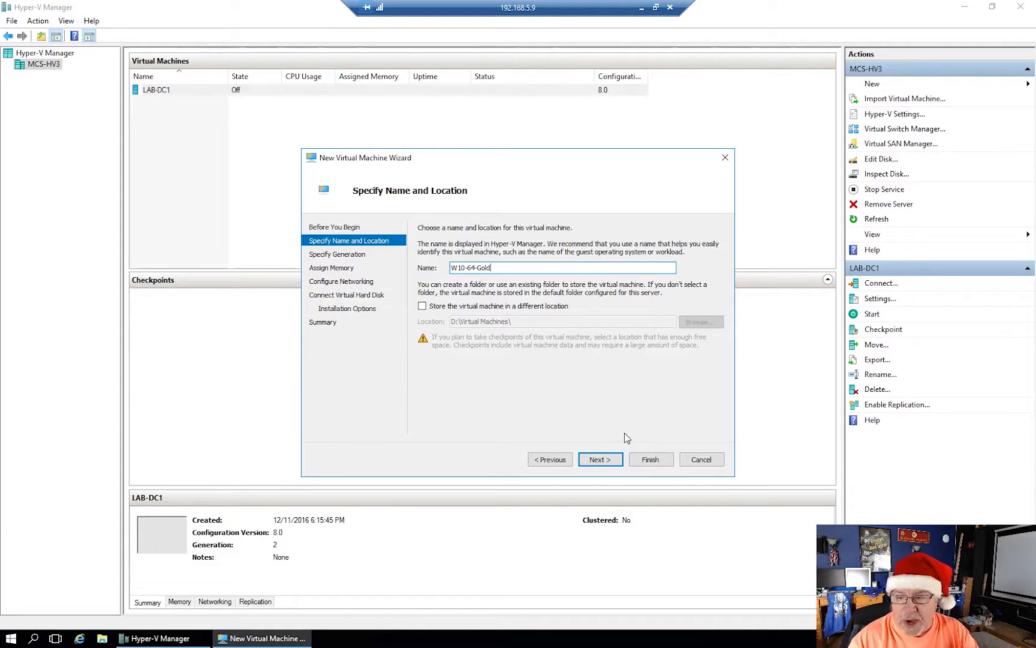
pyautogui.click(601, 460)
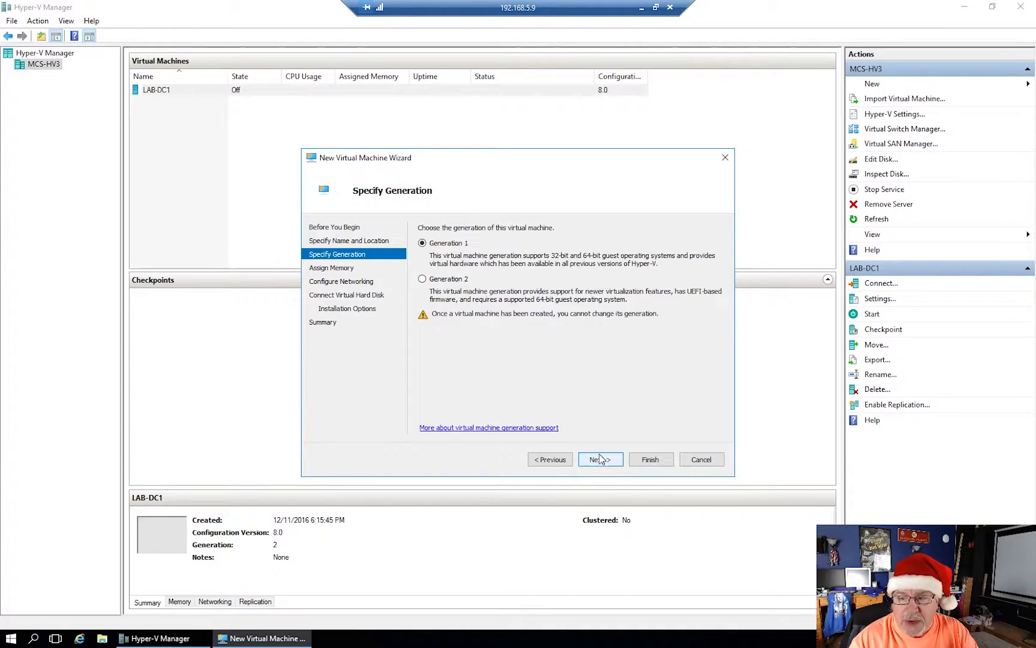
pyautogui.click(423, 279)
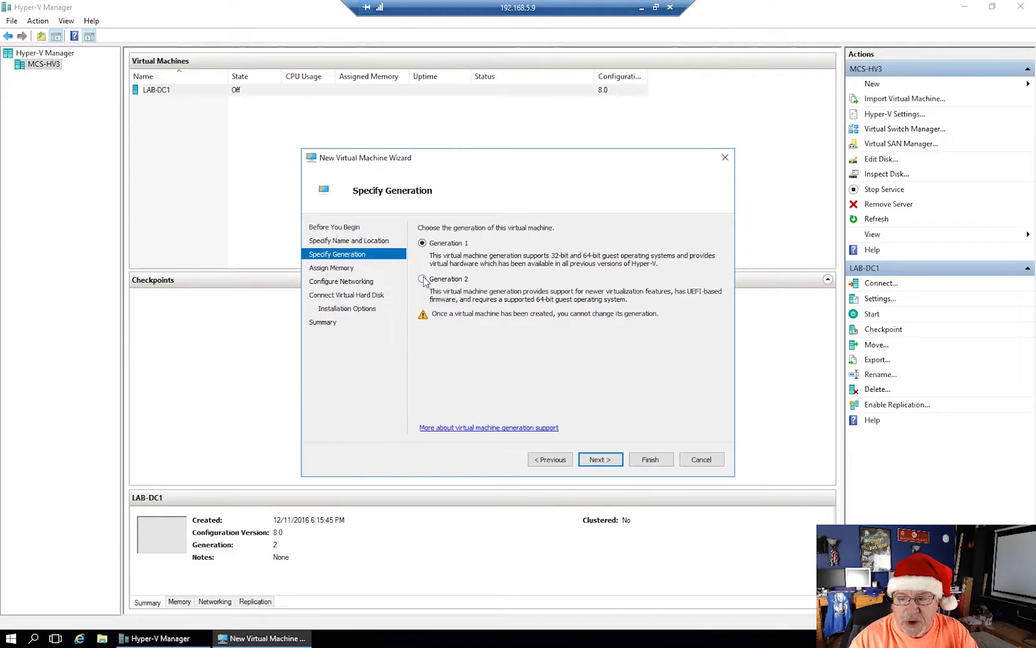
pyautogui.click(588, 458)
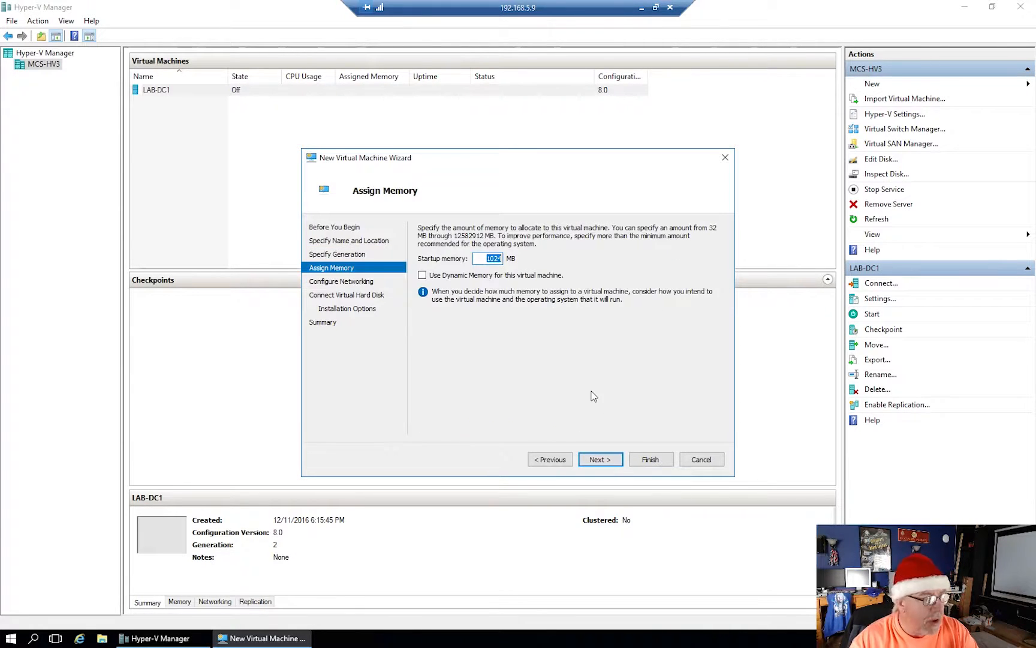
# Assign 2048 MB of startup memory to the virtual machine and connect its network adapter to Subnet5
pyautogui.write('2048')
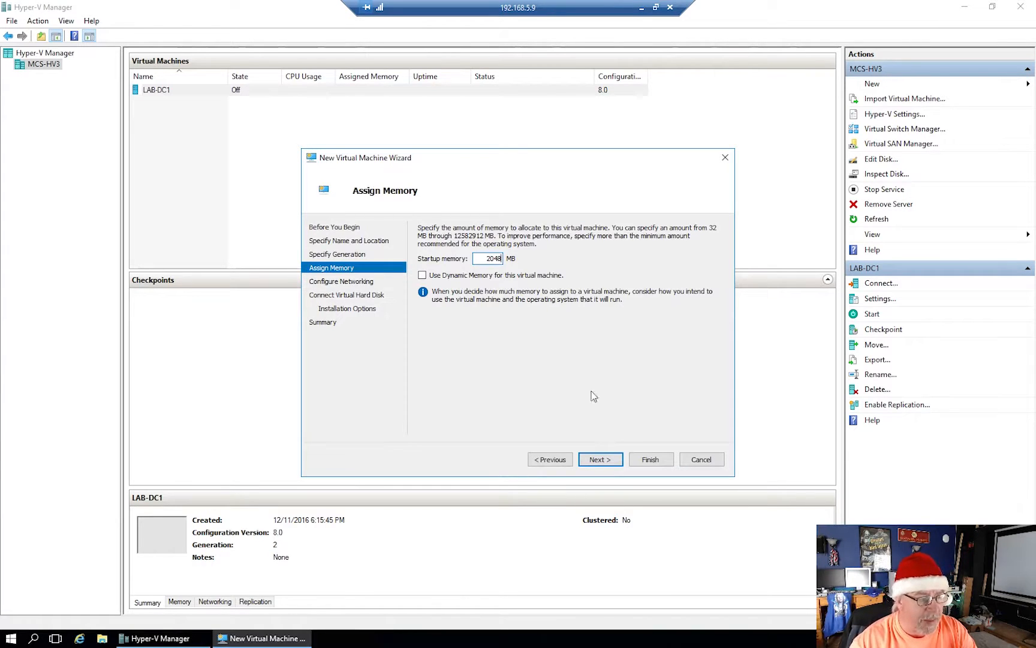
pyautogui.click(600, 461)
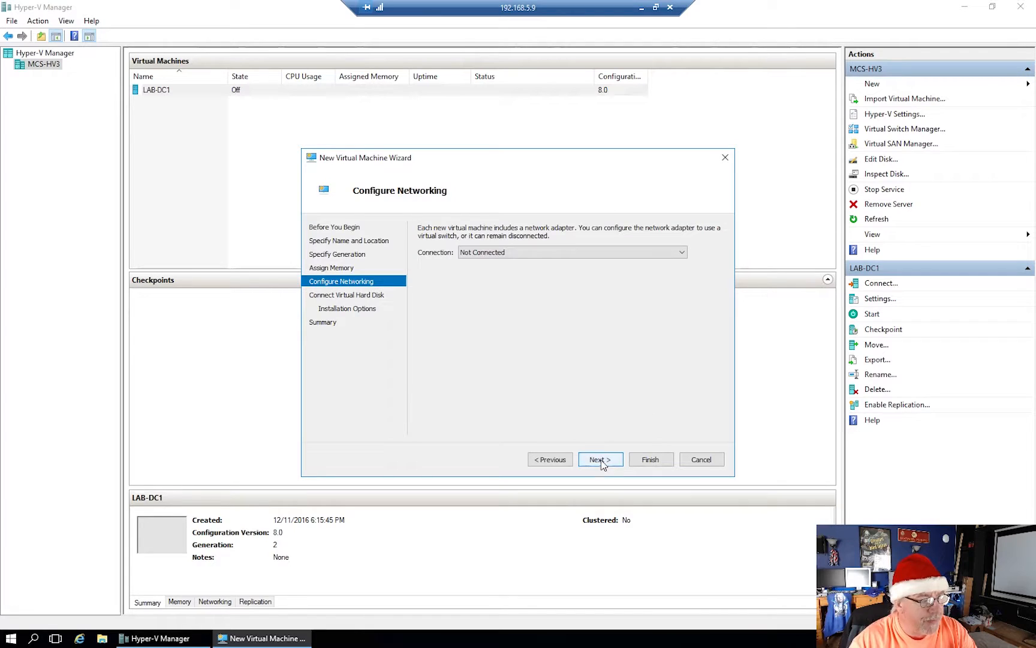
pyautogui.click(687, 257)
pyautogui.click(486, 272)
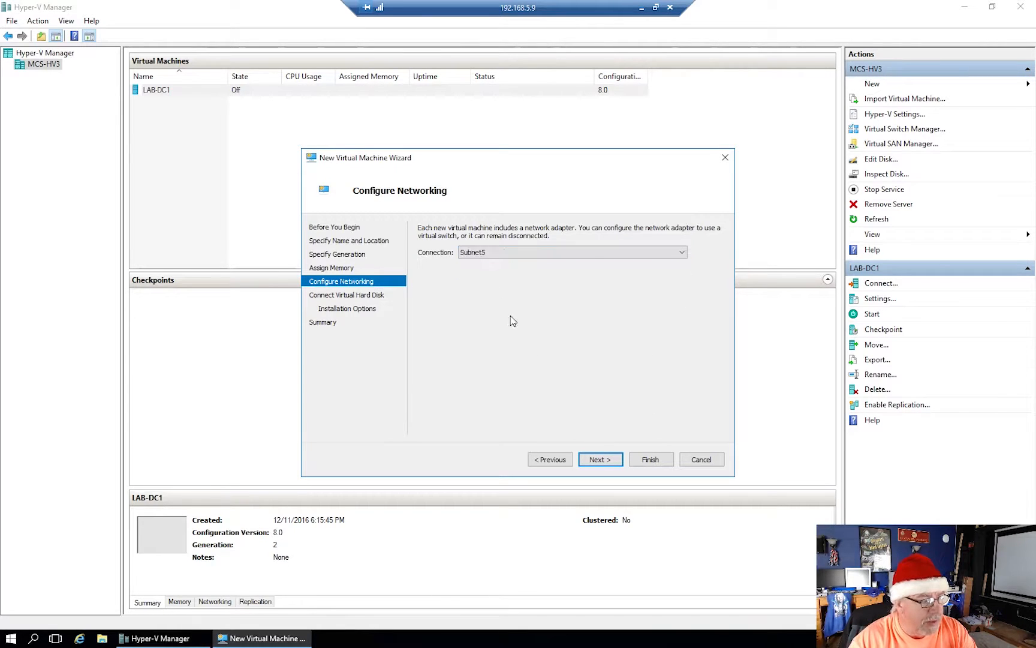
pyautogui.click(600, 459)
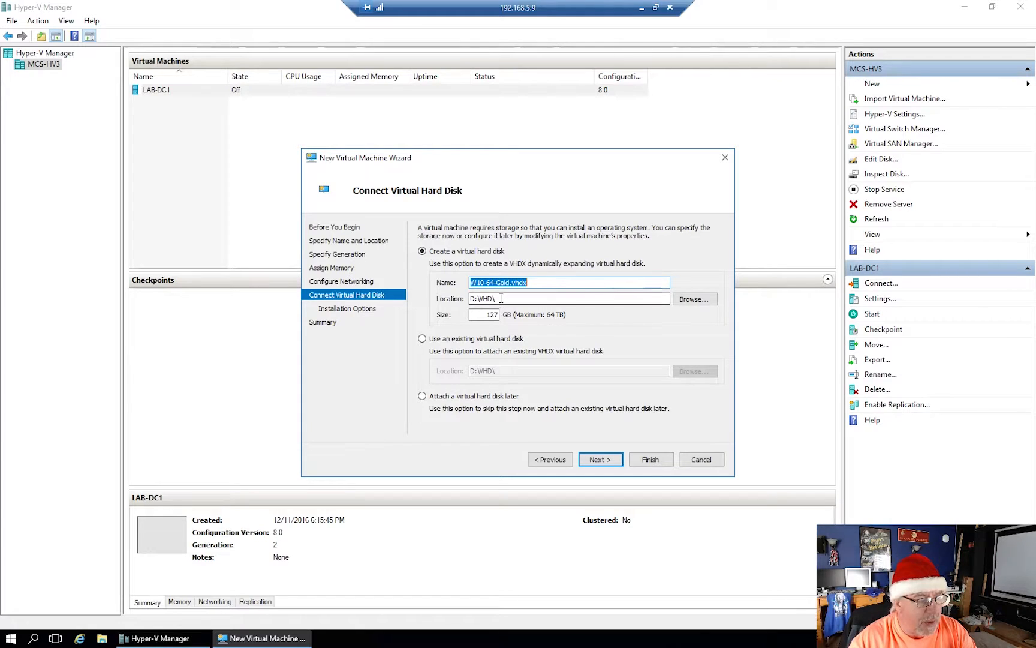
# Create a folder named W10P-64-Gold in D:\VHD and use it as the virtual hard disk location
pyautogui.click(693, 303)
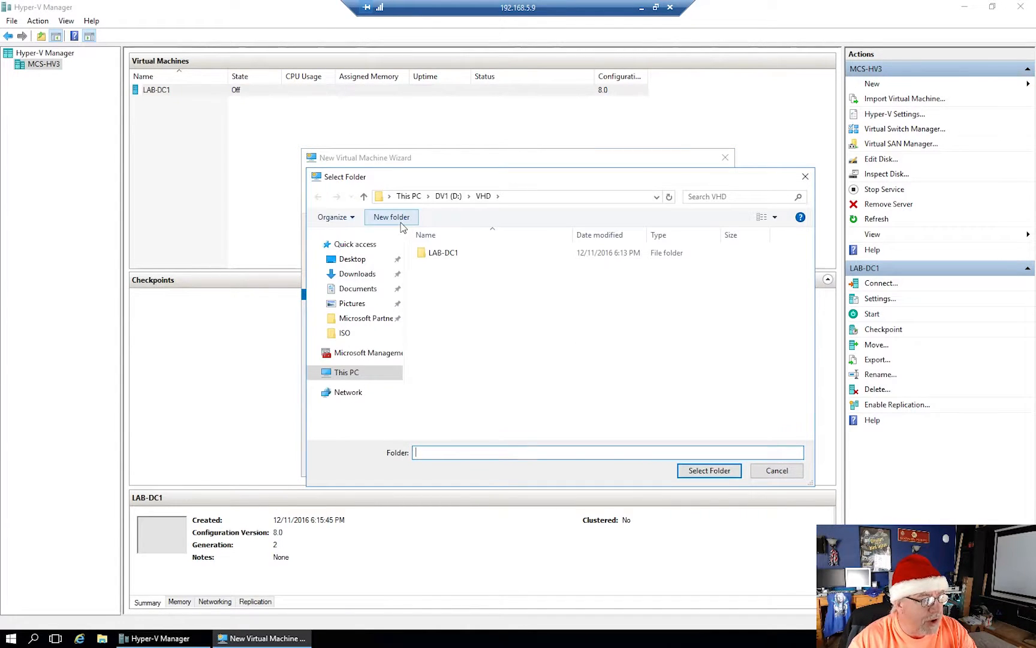
pyautogui.click(406, 221)
pyautogui.write('W10-64-Gold')
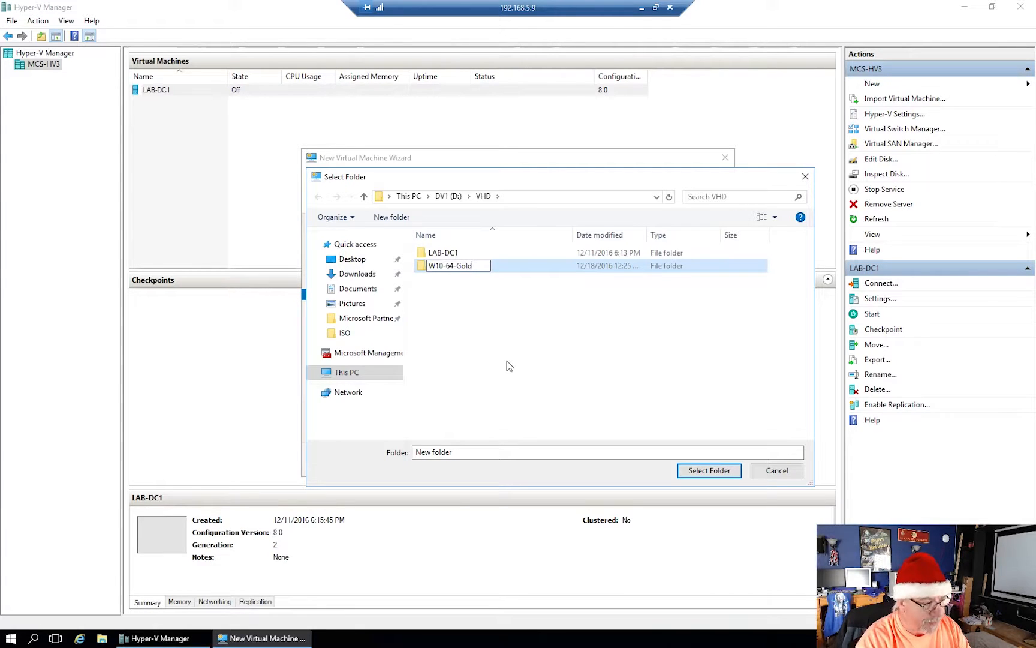
pyautogui.press('Left')
pyautogui.press('Left')
pyautogui.press('Left')
pyautogui.press('Left')
pyautogui.press('Left')
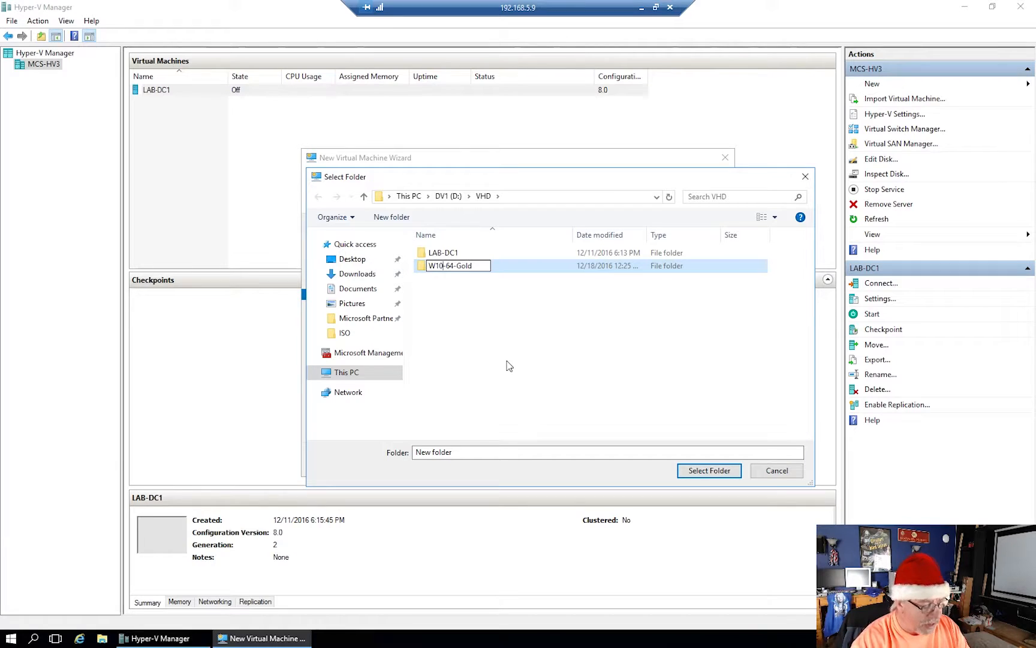
pyautogui.write('P')
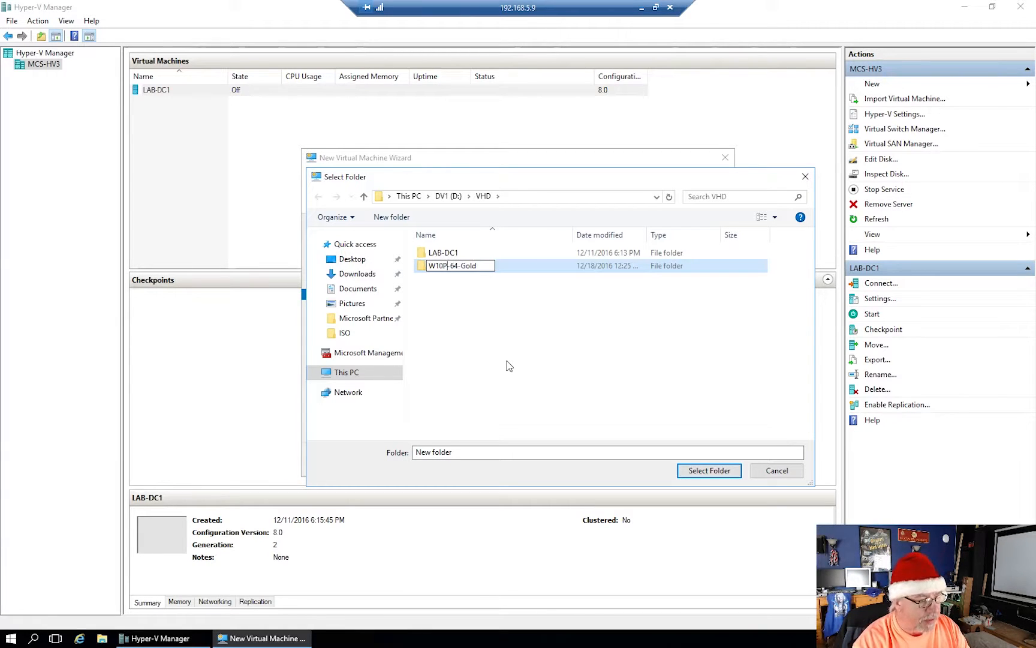
pyautogui.press('Return')
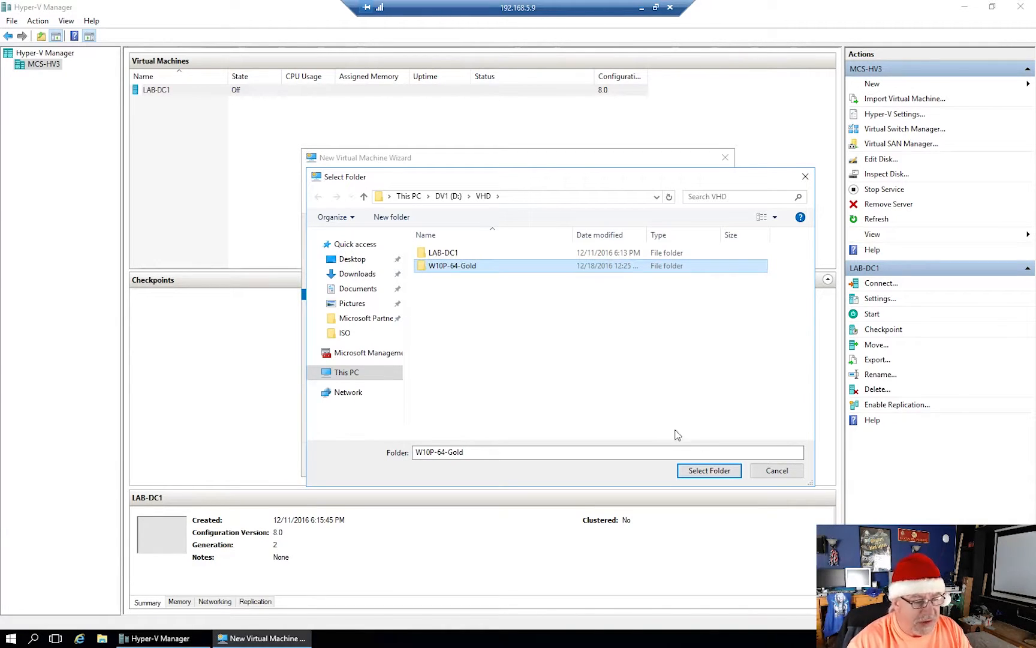
pyautogui.click(703, 470)
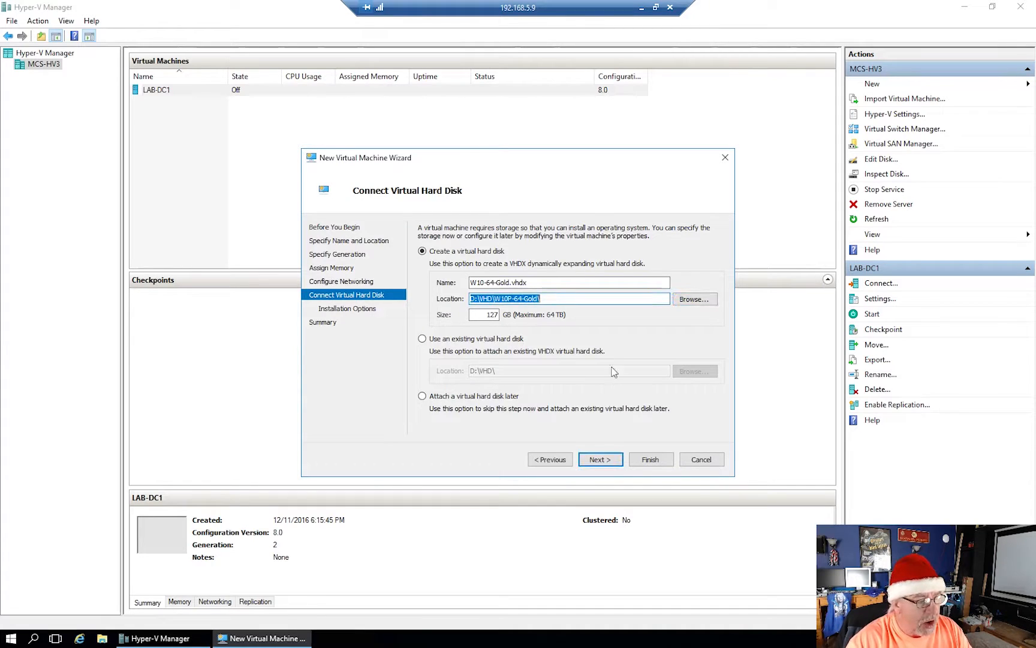
# Name the virtual hard disk W10P-64-Gold.vhdx and finish creating the virtual machine with the operating system to install later
pyautogui.click(484, 282)
pyautogui.write('P')
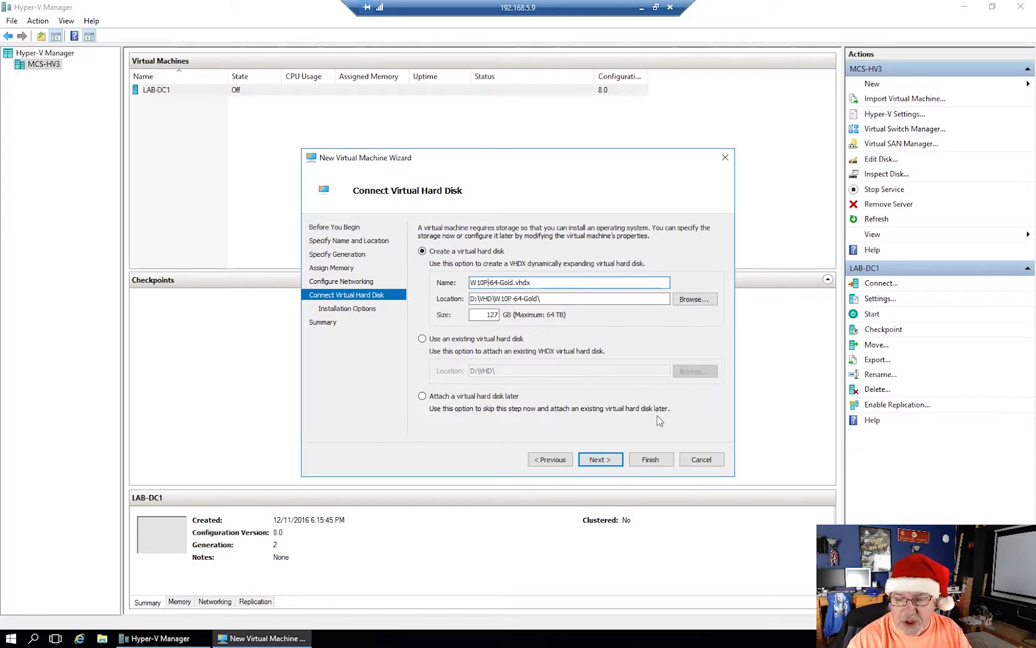
pyautogui.click(596, 459)
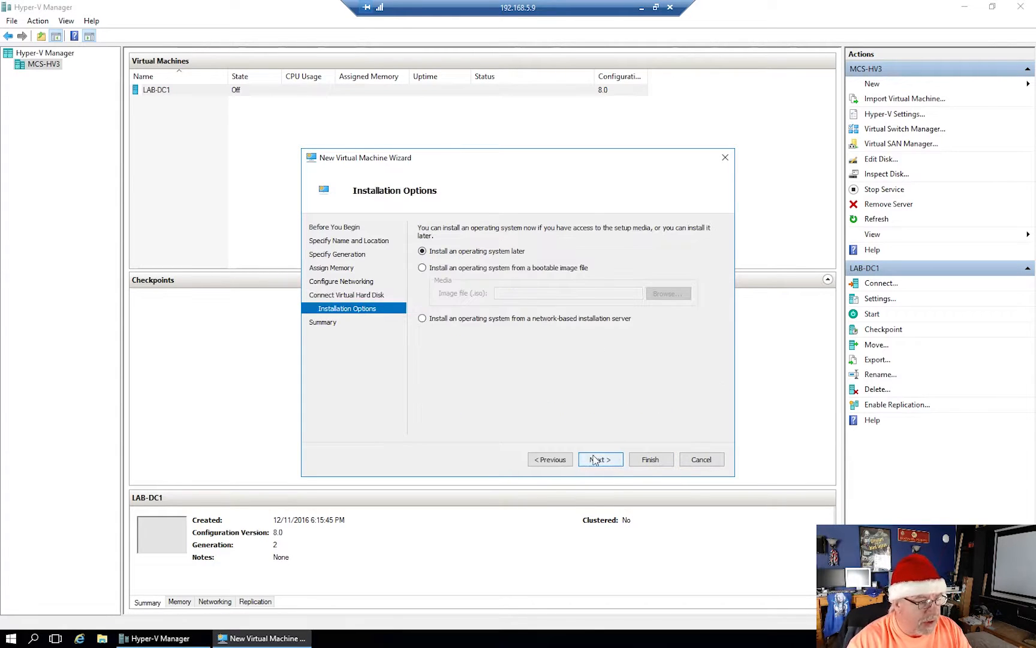
pyautogui.click(602, 458)
pyautogui.click(655, 463)
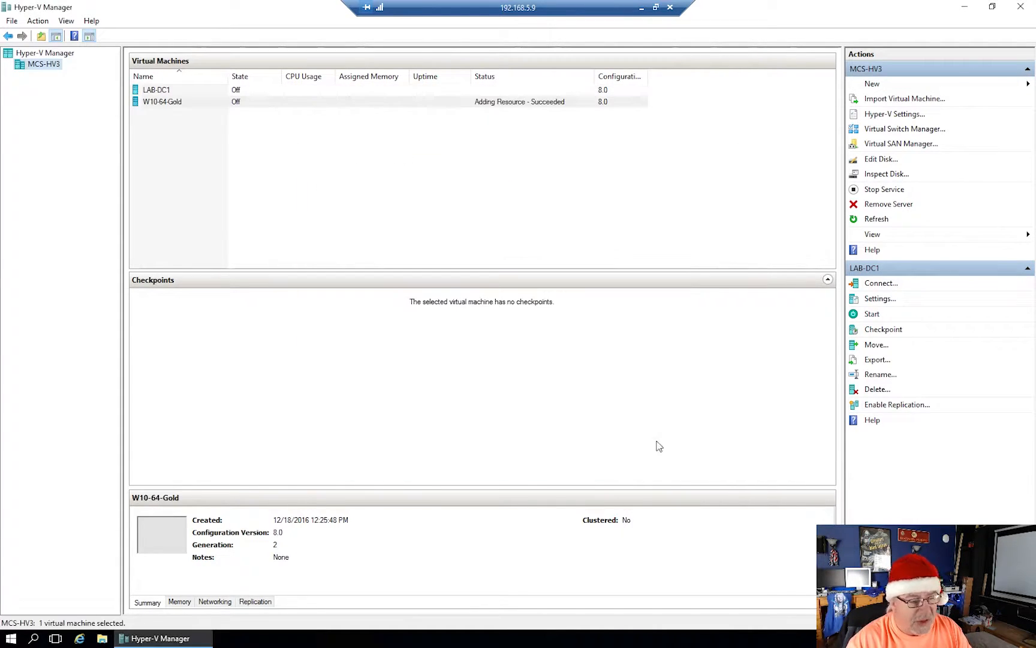
# Rename the W10-64-Gold virtual machine to W10P-64-Gold in its settings and apply the change
pyautogui.click(160, 105)
pyautogui.rightClick(161, 105)
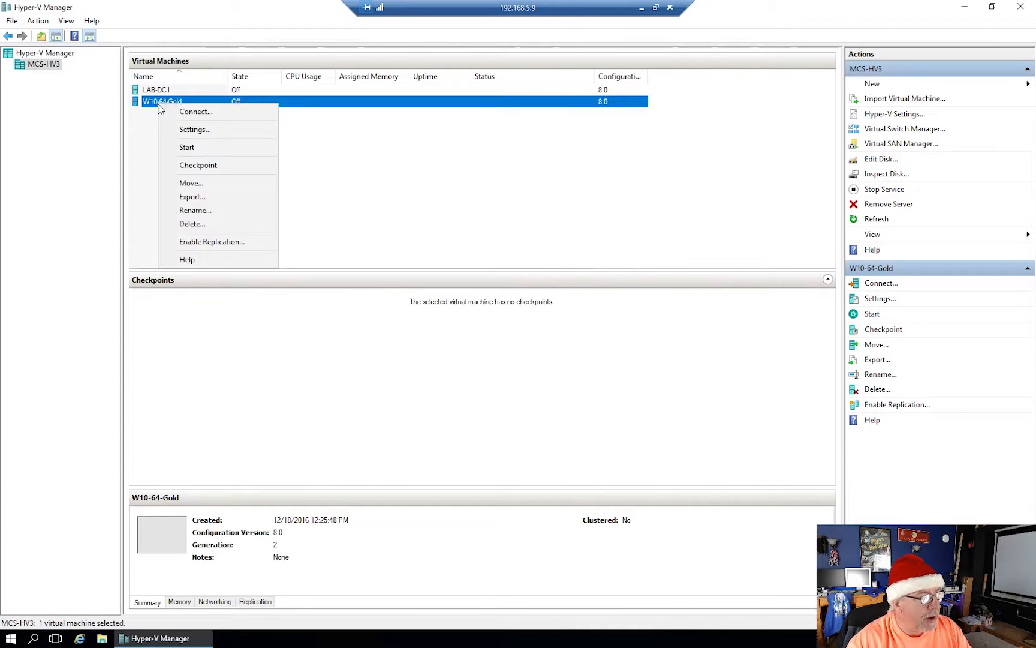
pyautogui.click(182, 130)
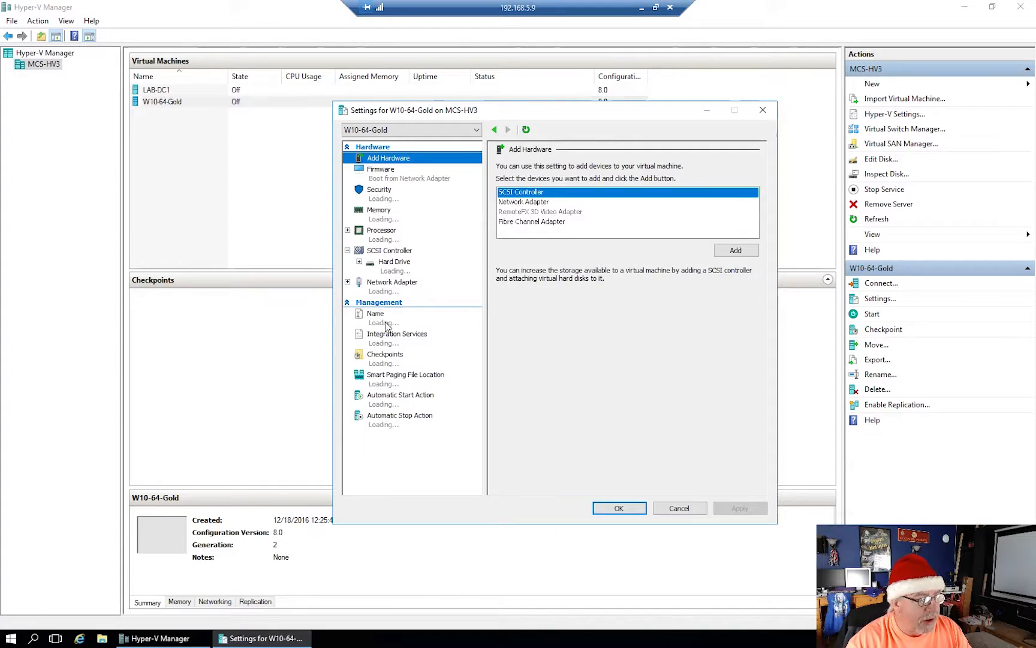
pyautogui.click(385, 318)
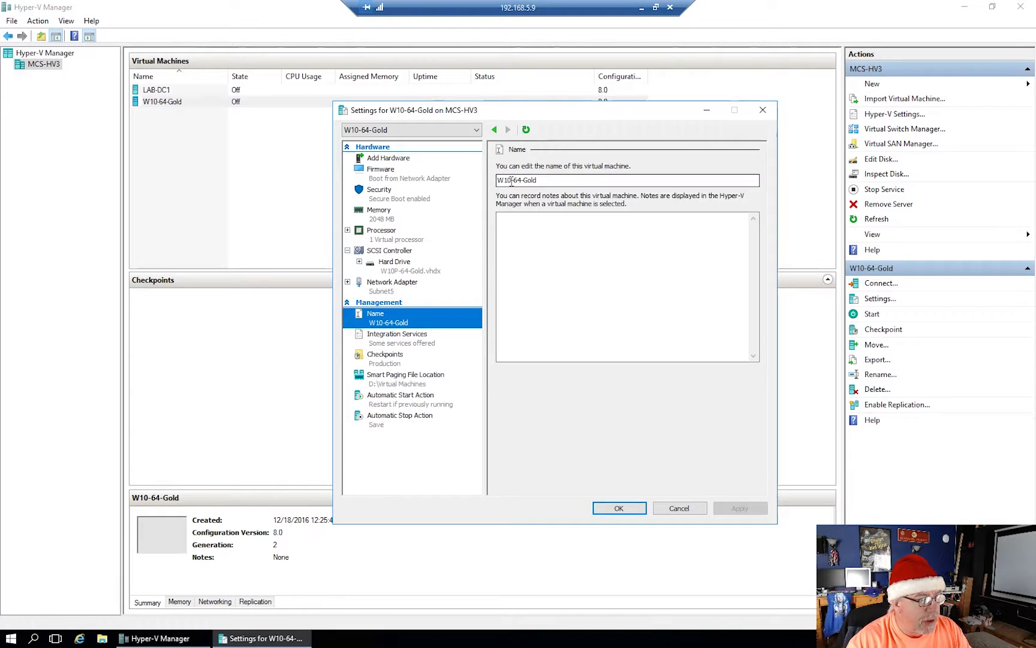
pyautogui.click(511, 180)
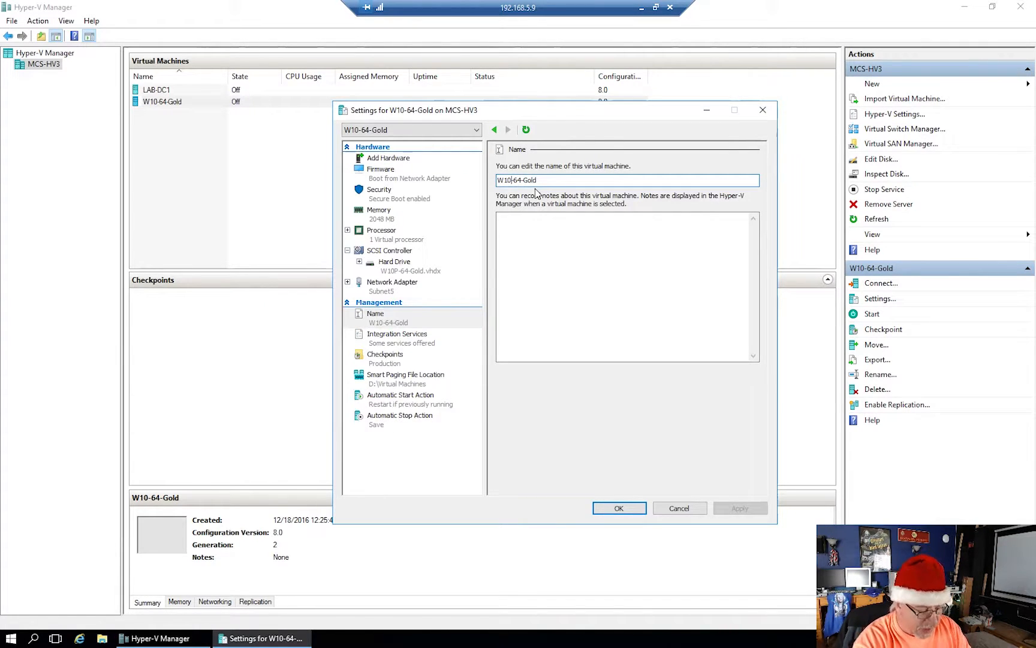
pyautogui.write('P')
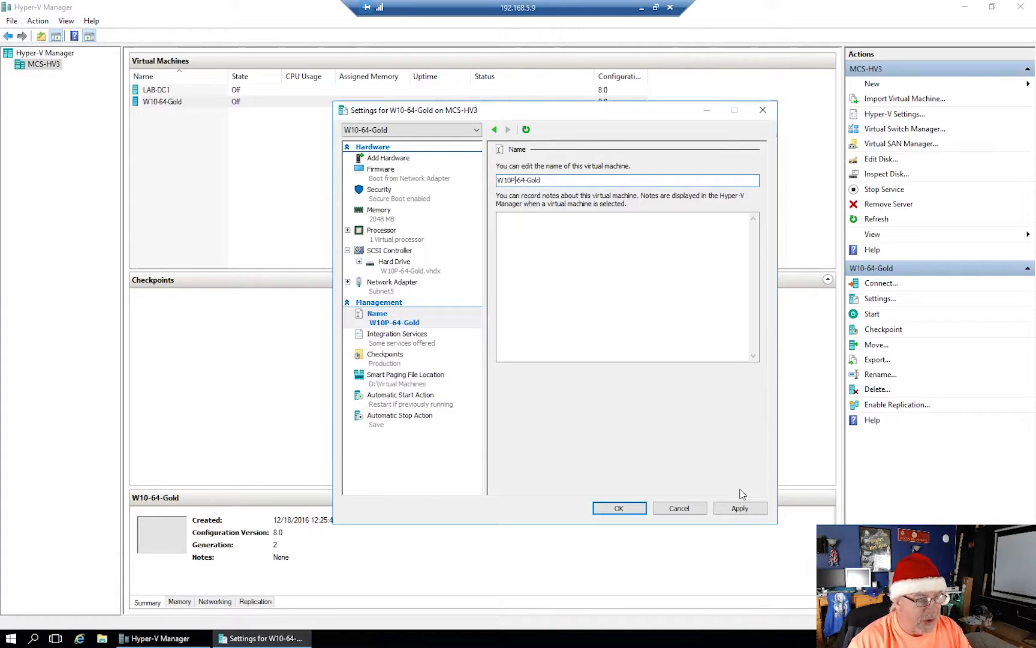
pyautogui.click(740, 507)
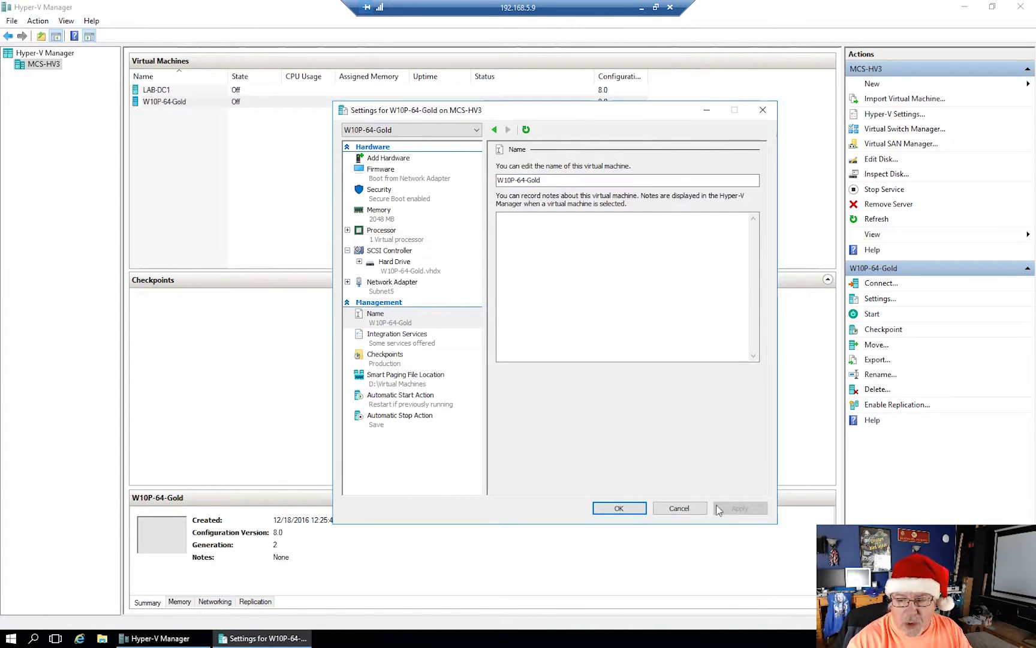
pyautogui.click(621, 508)
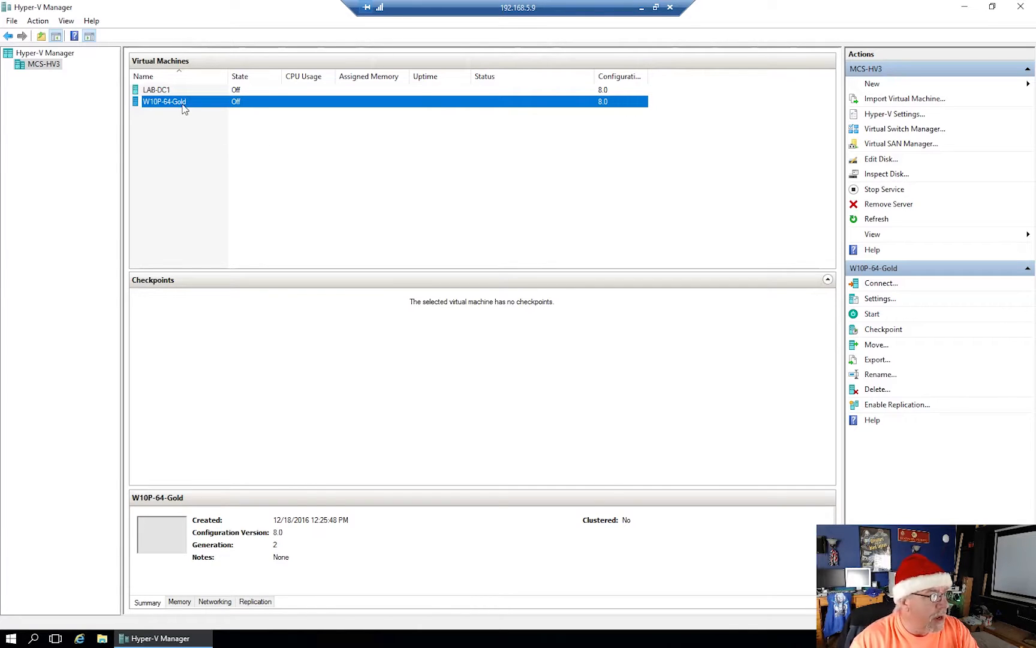
# Switch to File Explorer and locate the Windows 10 1607 64-bit Home/Pro disc image in the ISO folder on drive D
pyautogui.click(964, 6)
pyautogui.click(102, 638)
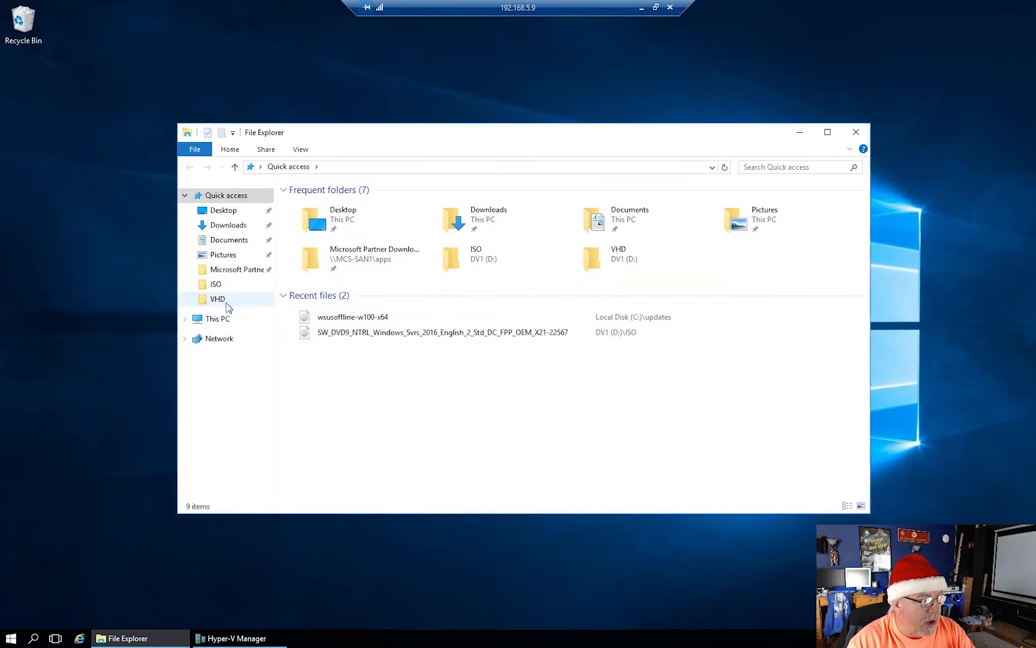
pyautogui.click(214, 319)
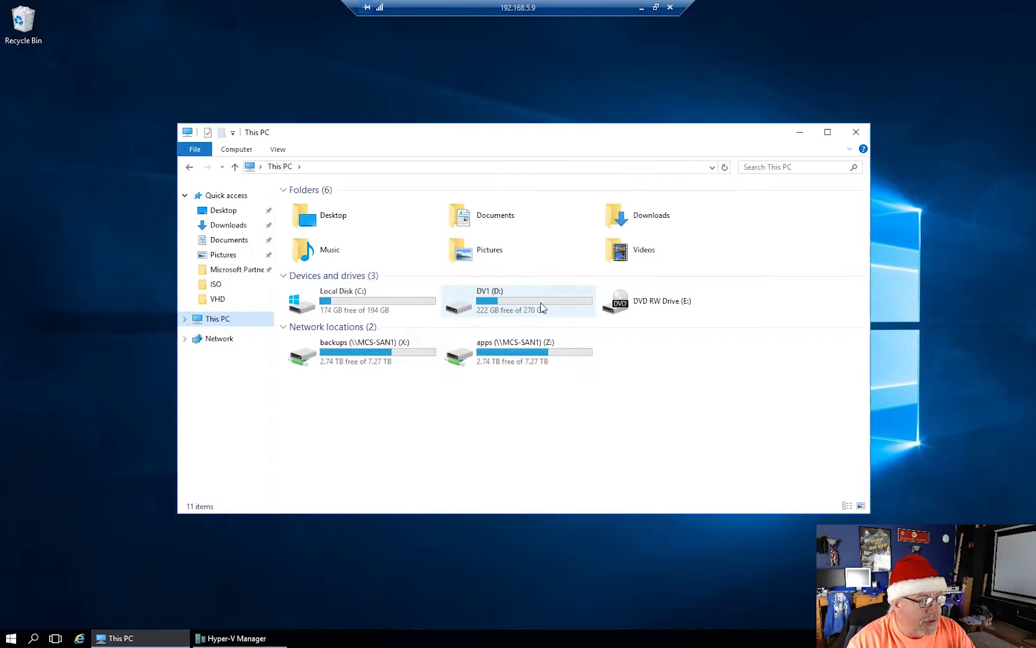
pyautogui.doubleClick(539, 303)
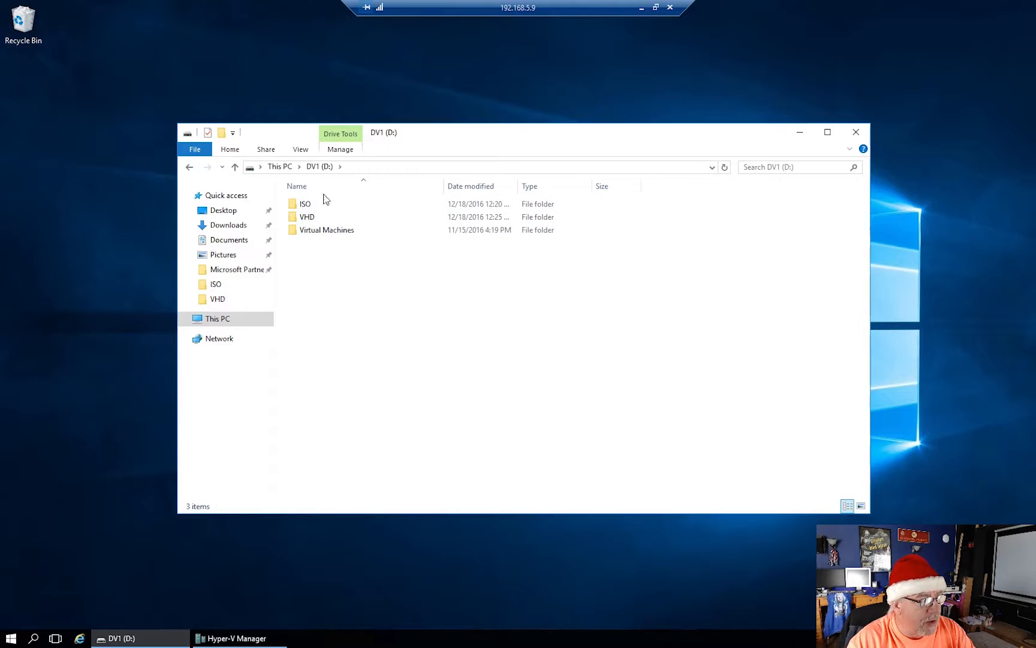
pyautogui.doubleClick(306, 205)
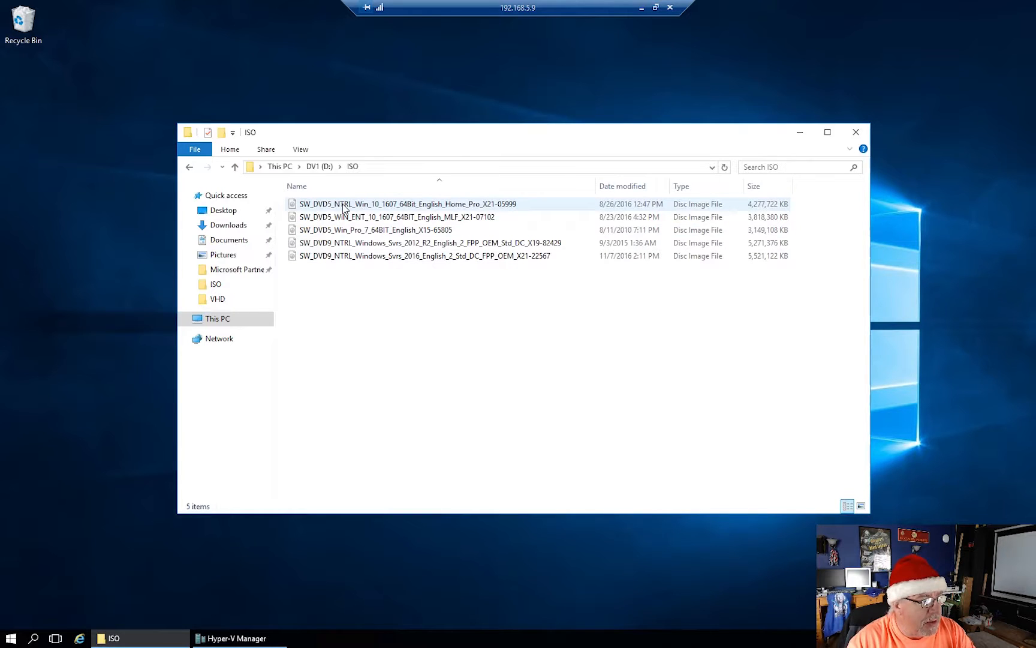
pyautogui.click(345, 207)
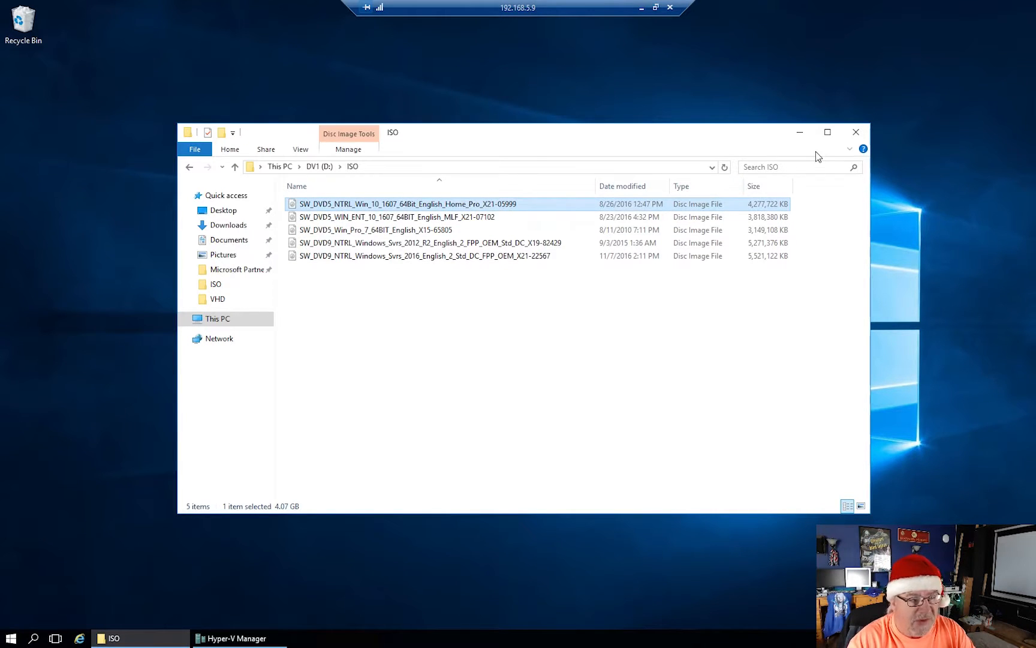
# Look up the offline update disc images in the Windows Updates folder on the apps network drive (Z:), and close File Explorer
pyautogui.click(217, 319)
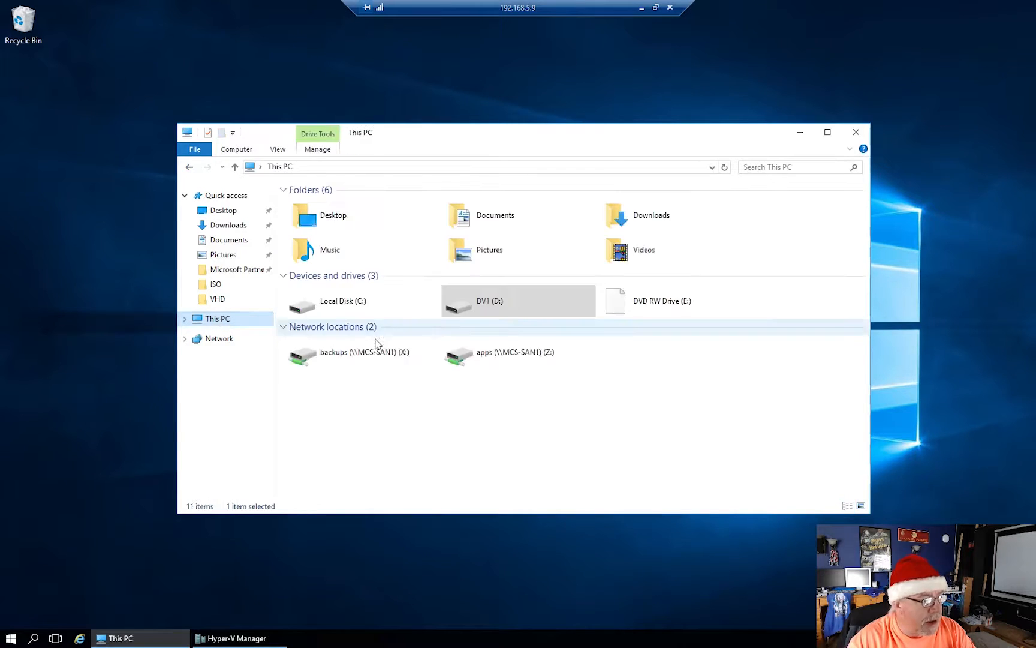
pyautogui.doubleClick(520, 346)
pyautogui.scroll(-20, 520, 352)
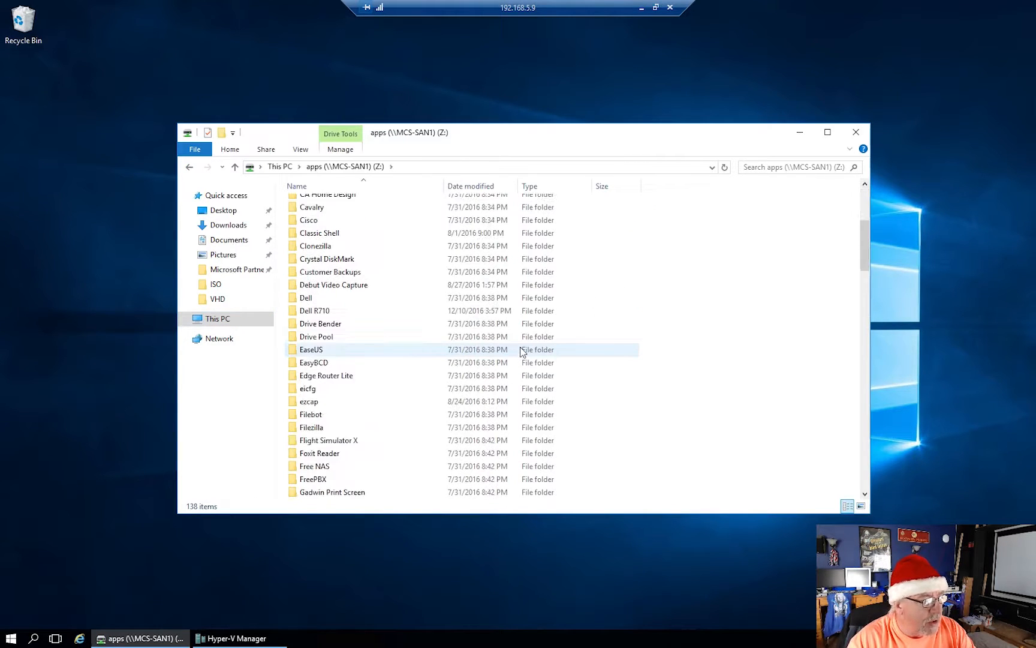
pyautogui.scroll(-14, 520, 352)
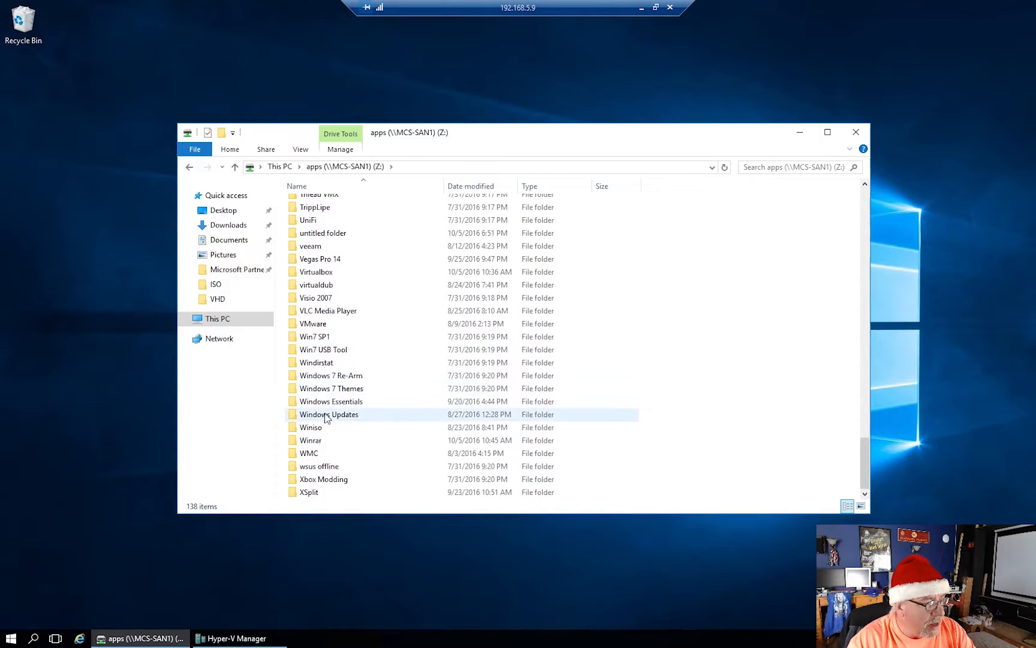
pyautogui.doubleClick(327, 415)
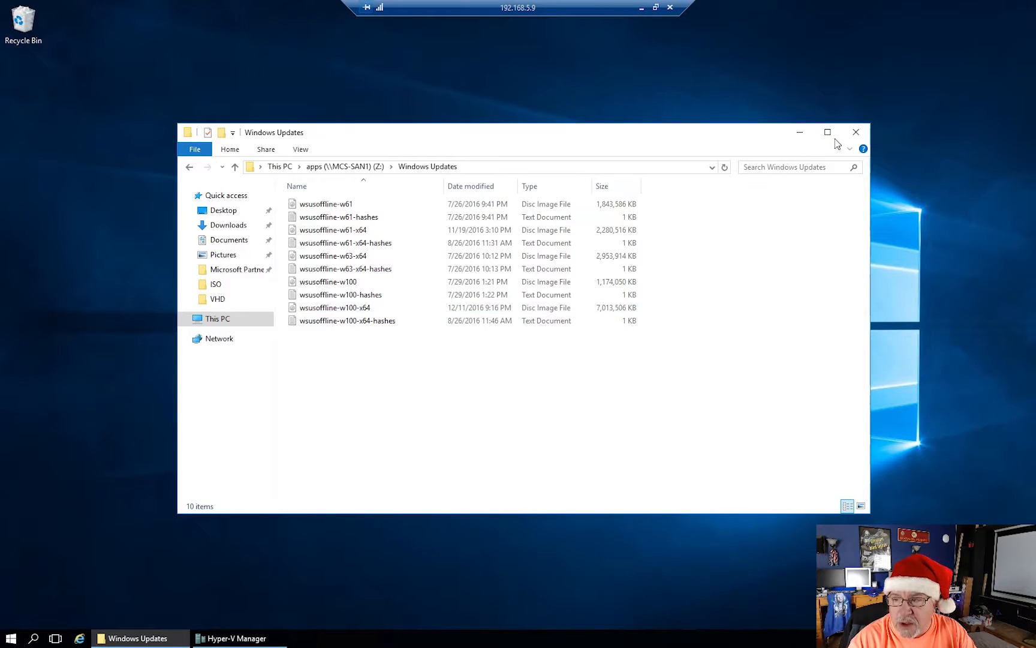
pyautogui.click(856, 131)
# Switch to Hyper-V Manager and add a DVD drive to the SCSI controller in the settings of W10P-64-Gold
pyautogui.click(177, 638)
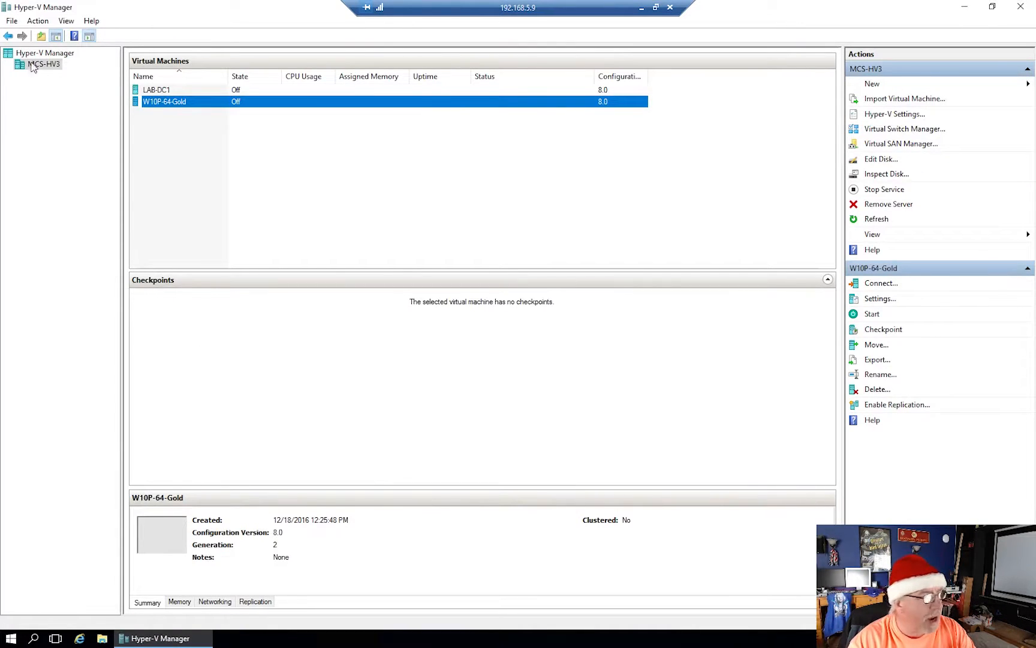
pyautogui.rightClick(158, 103)
pyautogui.click(191, 130)
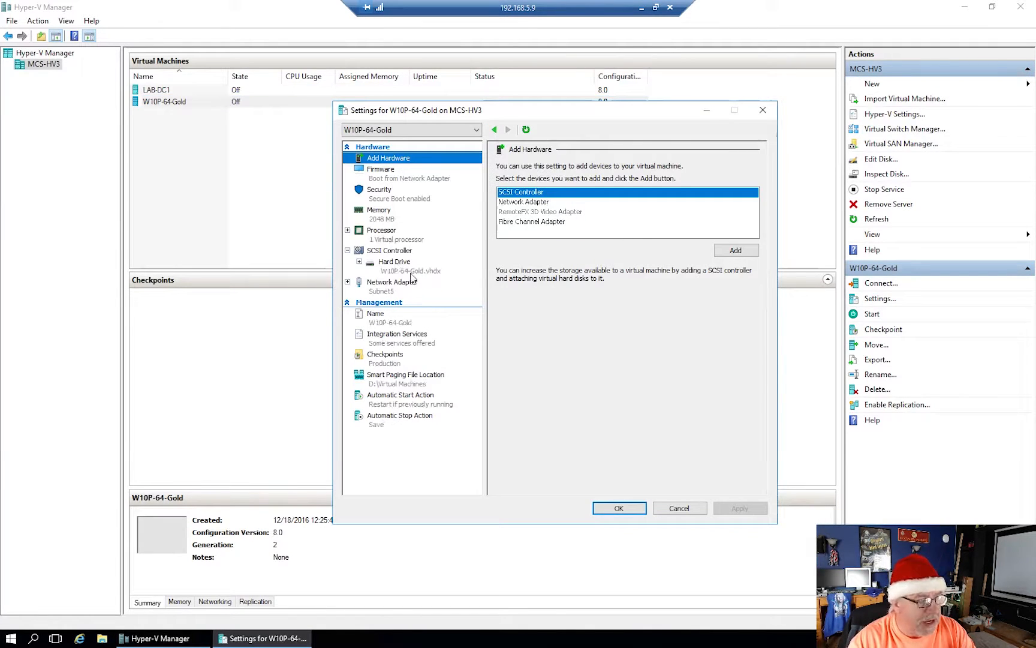
pyautogui.click(396, 264)
pyautogui.click(398, 251)
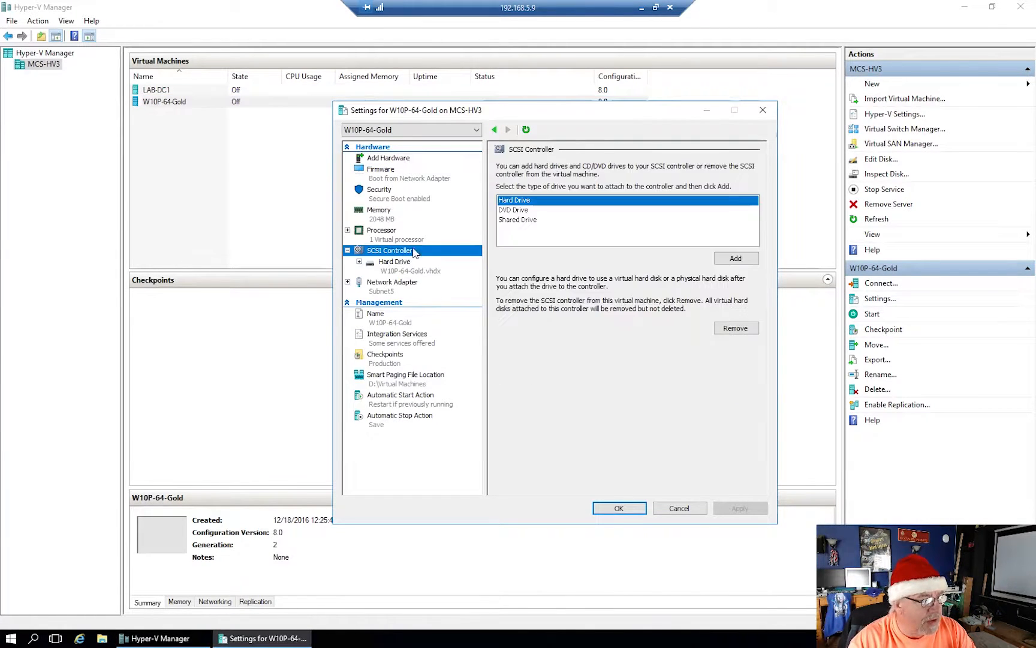
pyautogui.click(522, 210)
pyautogui.click(735, 258)
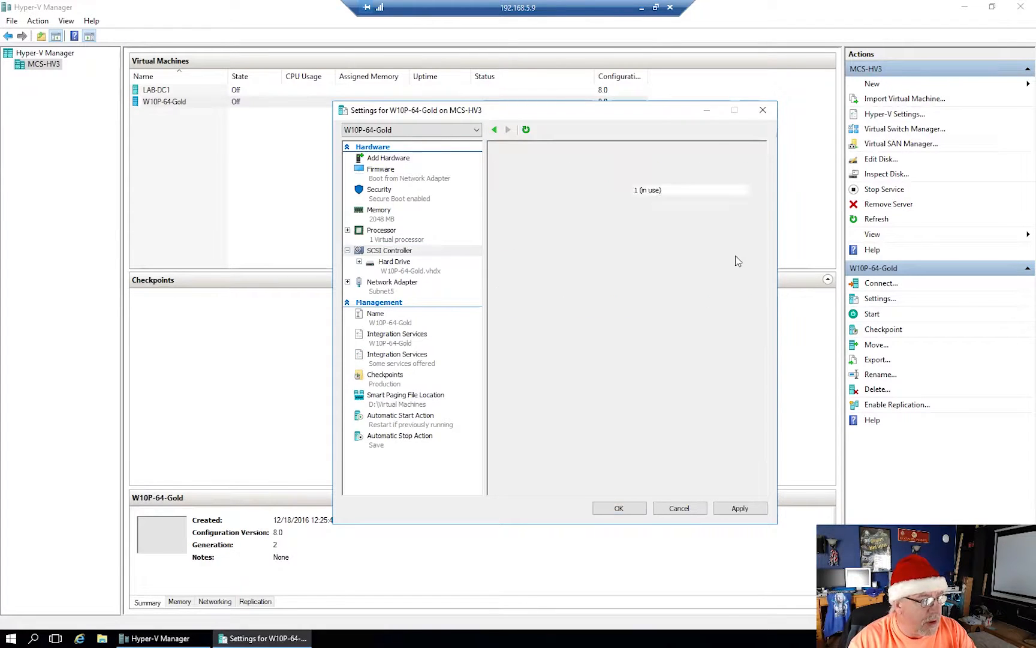
# Attach the Windows 10 1607 64-bit Home/Pro image from D:\ISO to the new DVD drive and apply the change
pyautogui.click(508, 244)
pyautogui.click(730, 278)
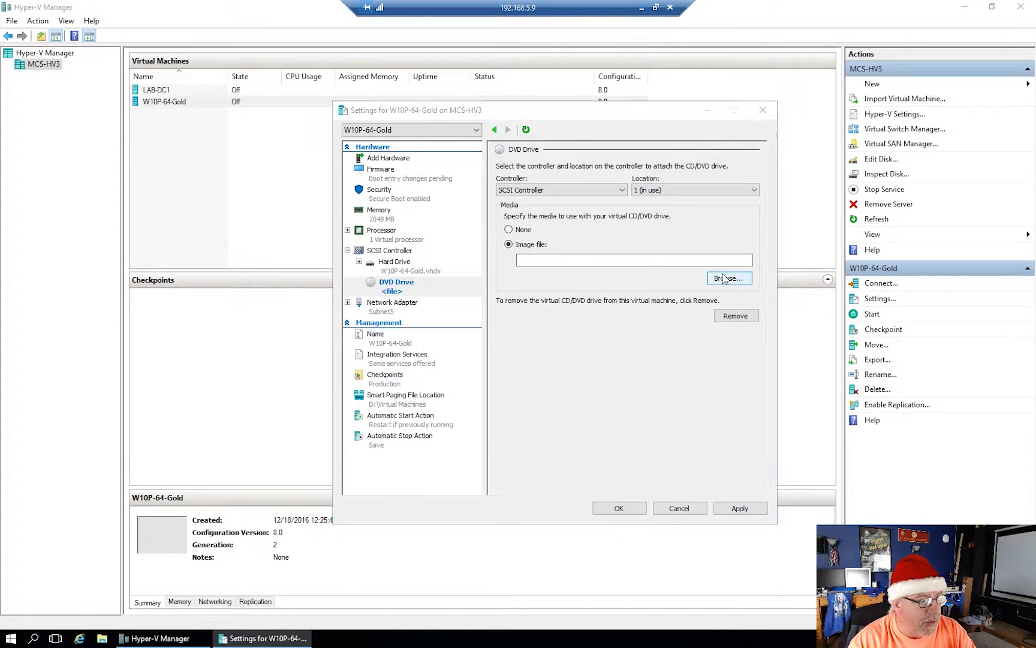
pyautogui.doubleClick(617, 333)
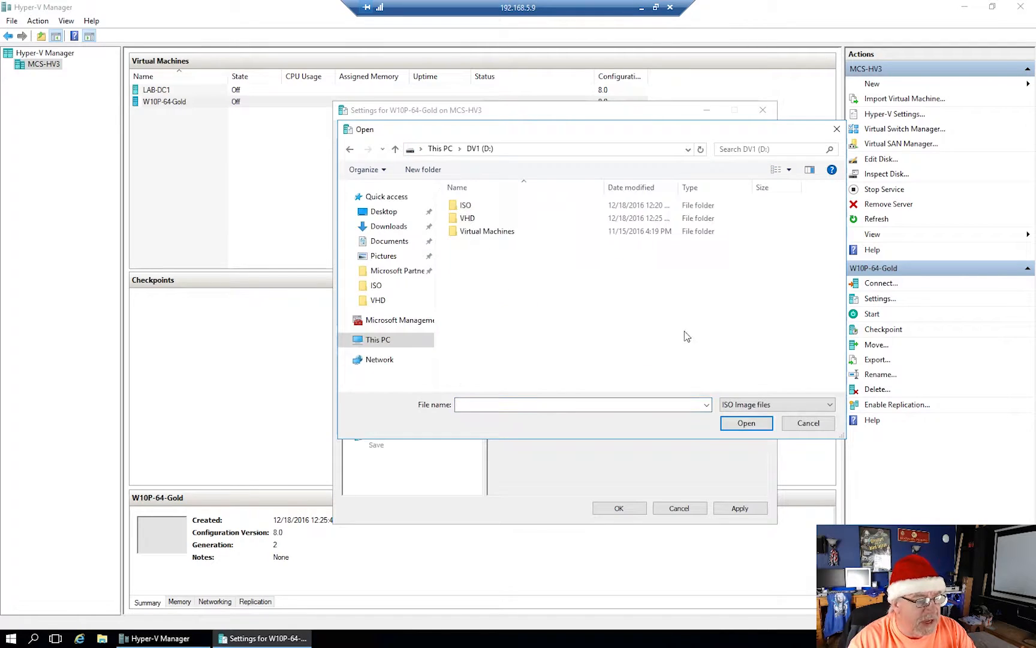
pyautogui.doubleClick(475, 205)
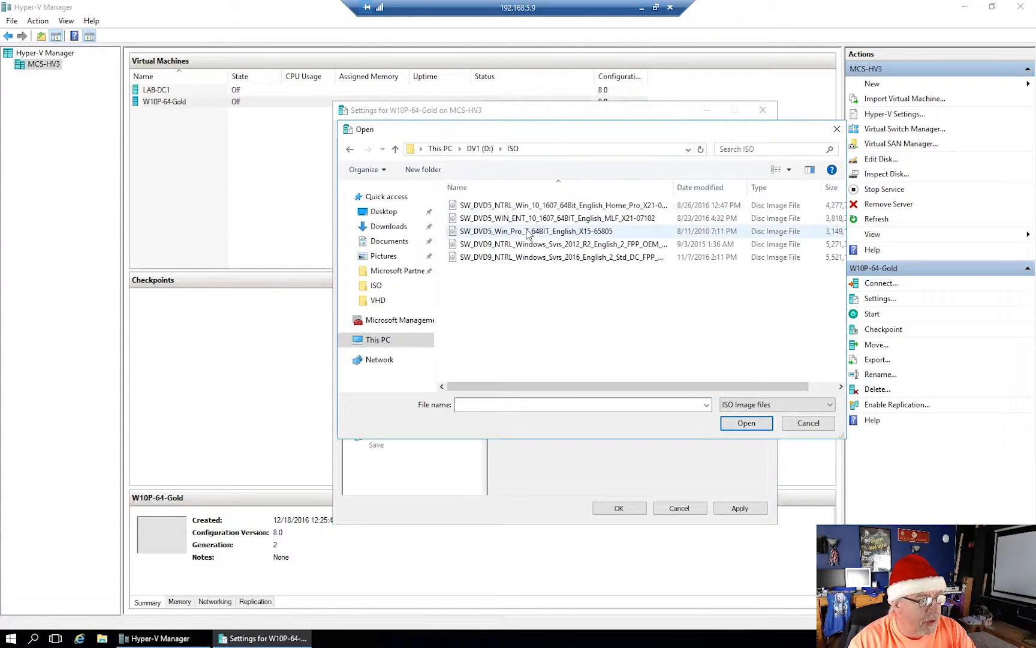
pyautogui.click(519, 211)
pyautogui.click(735, 422)
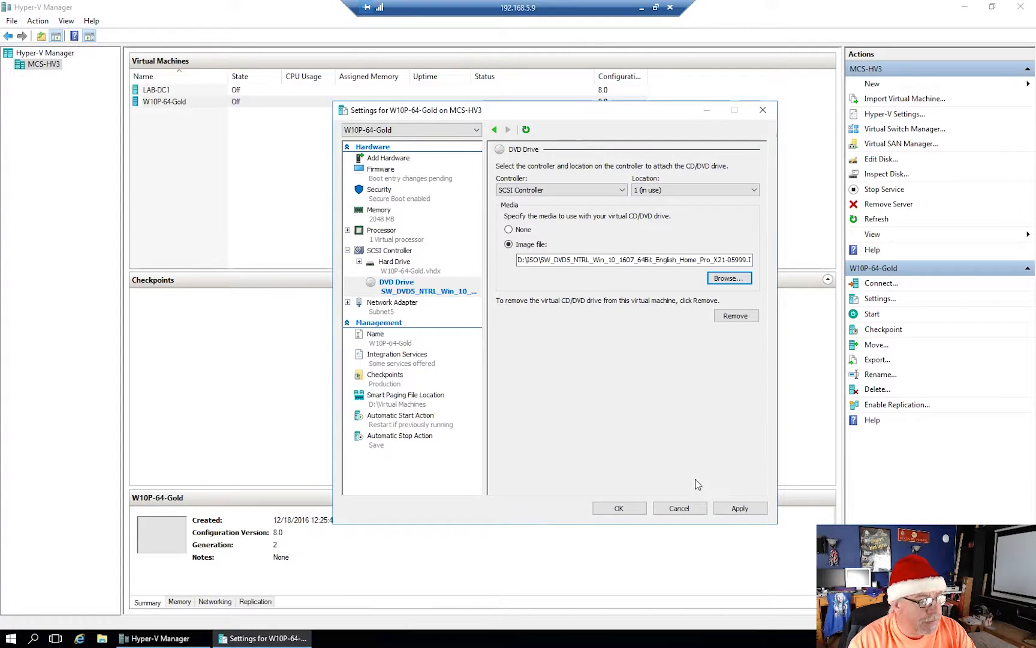
pyautogui.click(739, 508)
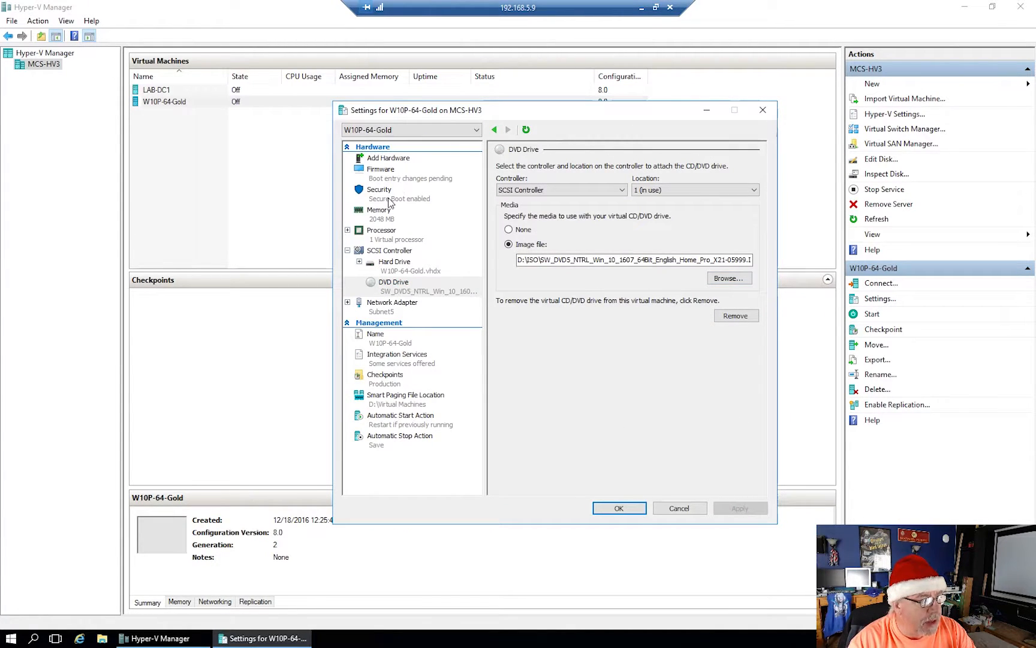
# Move the DVD drive to first place in the virtual machine's firmware boot order and save the settings
pyautogui.click(395, 180)
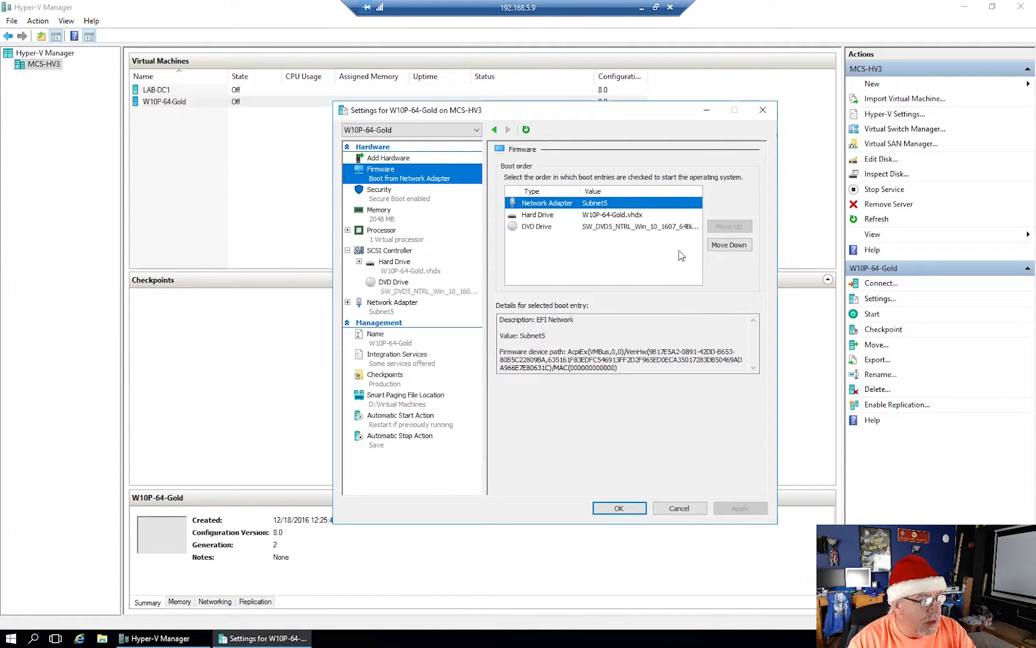
pyautogui.click(548, 231)
pyautogui.click(729, 228)
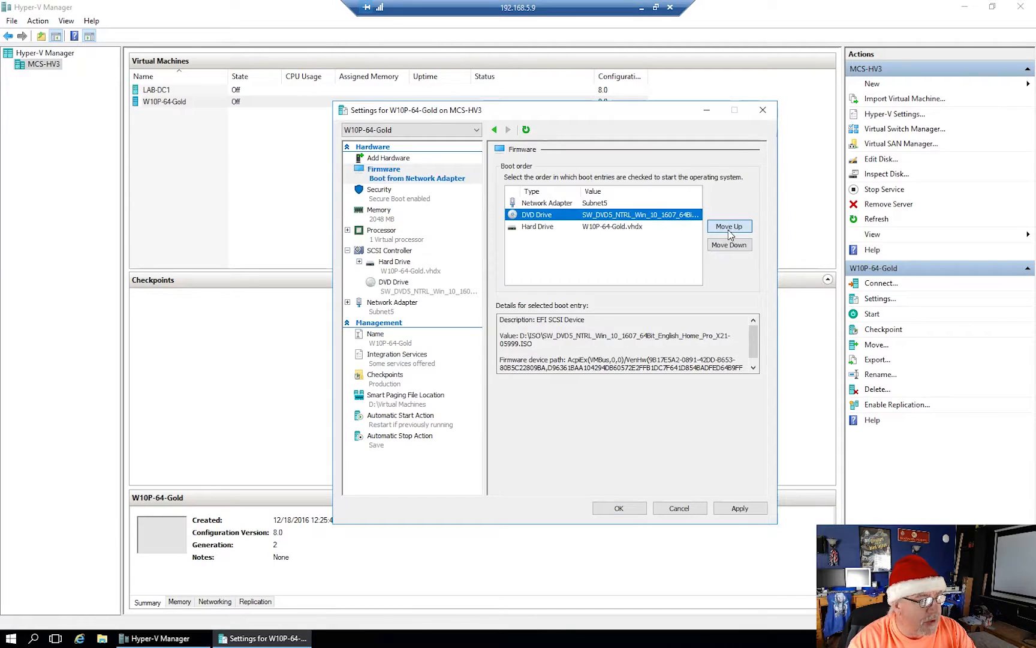
pyautogui.click(728, 228)
pyautogui.click(739, 509)
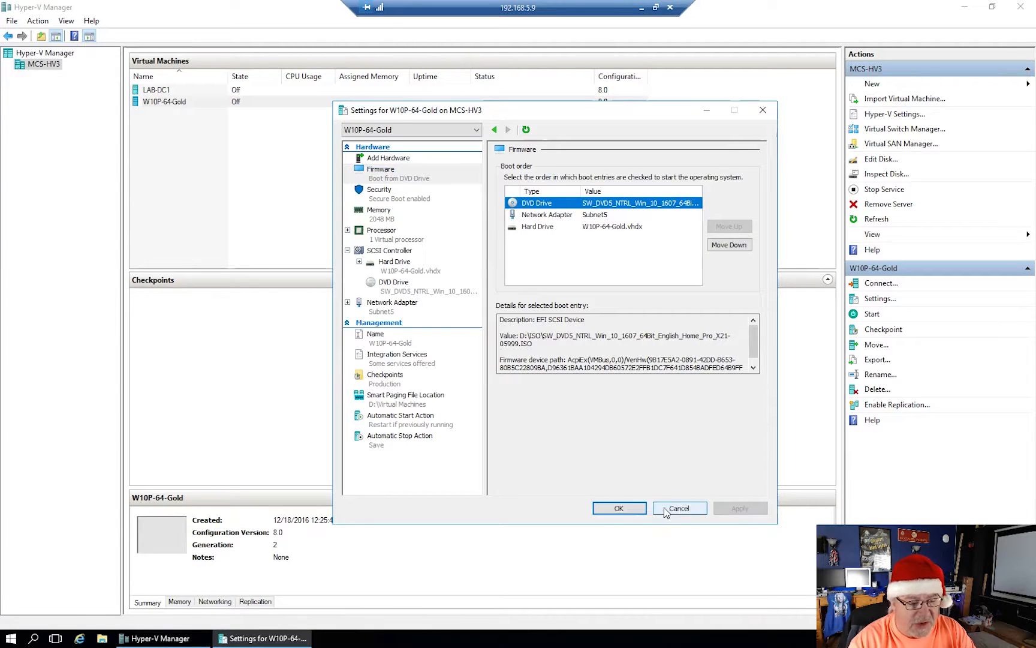
pyautogui.click(619, 508)
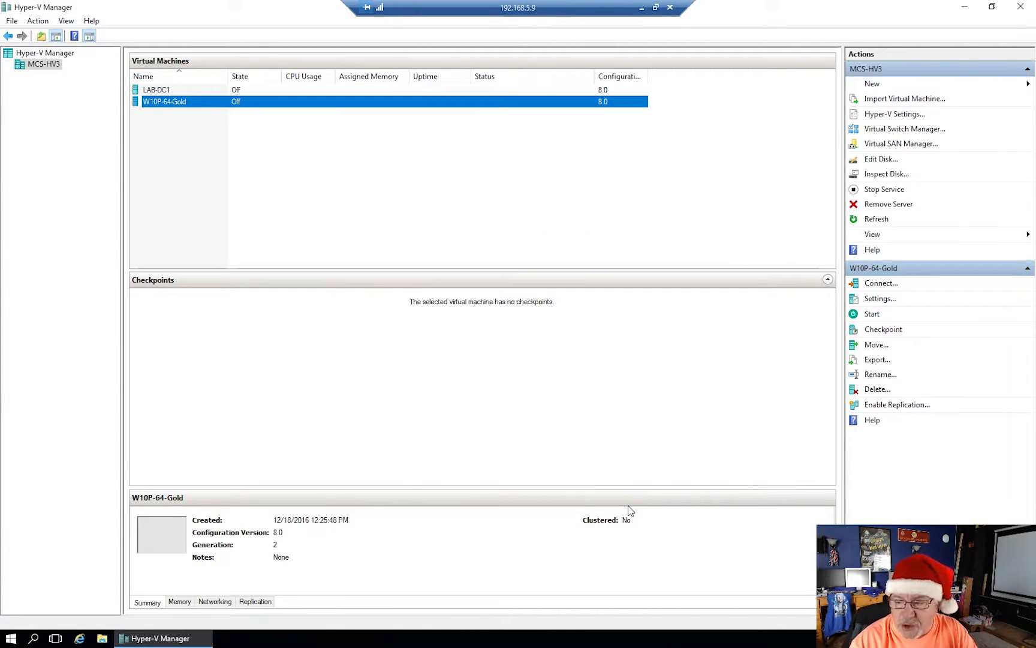
# Connect to the W10P-64-Gold virtual machine and start it from the installation image
pyautogui.rightClick(173, 105)
pyautogui.click(198, 108)
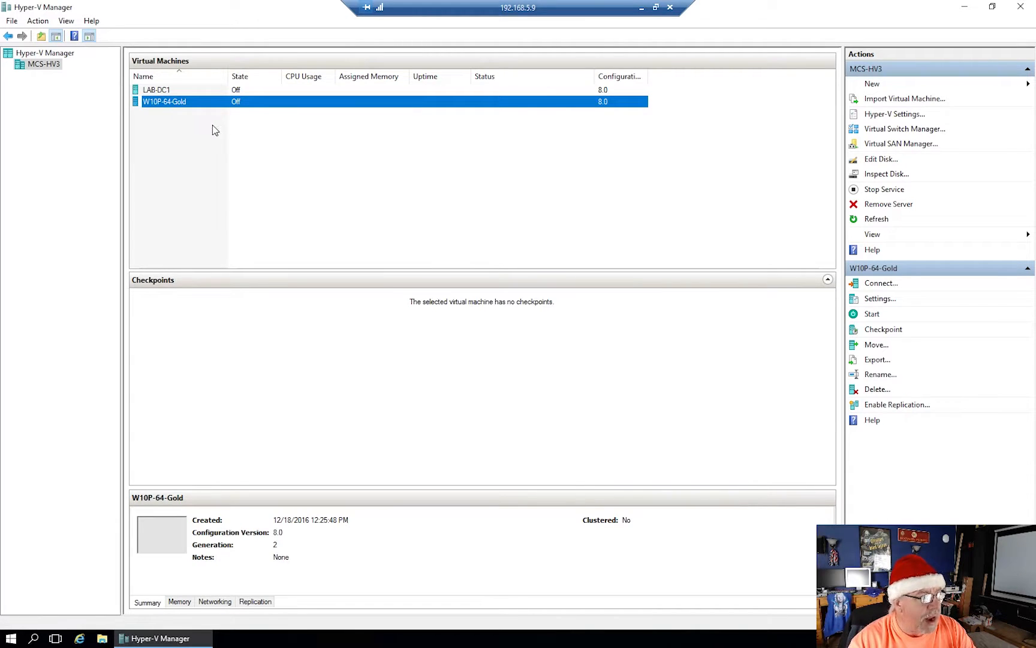
pyautogui.click(184, 81)
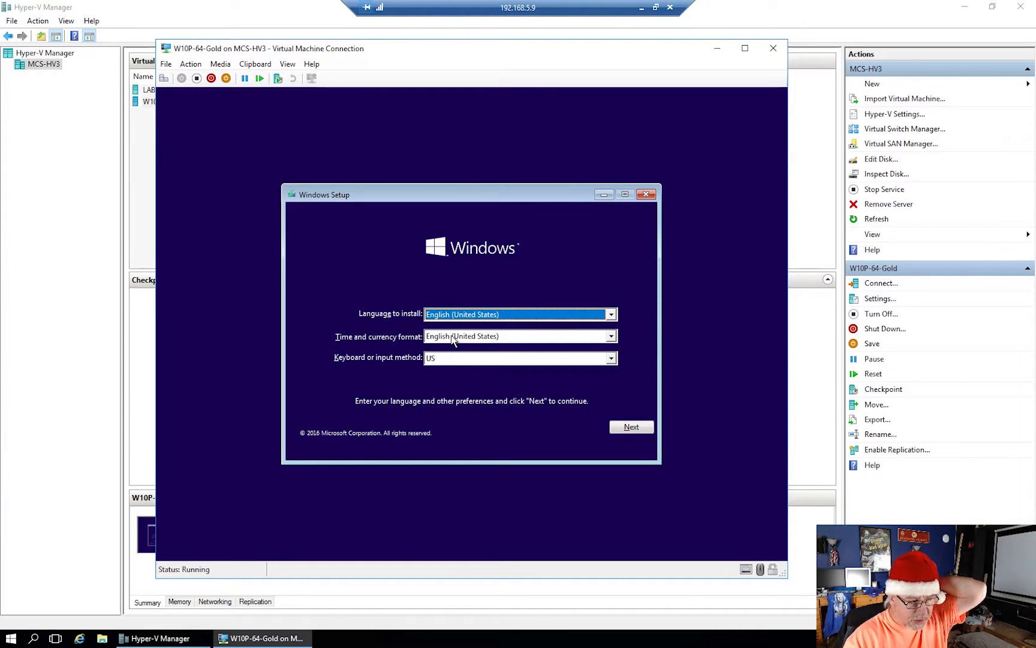
# Begin the Windows installation with the default US English settings, without a product key, and choose the Windows 10 Pro edition
pyautogui.click(632, 428)
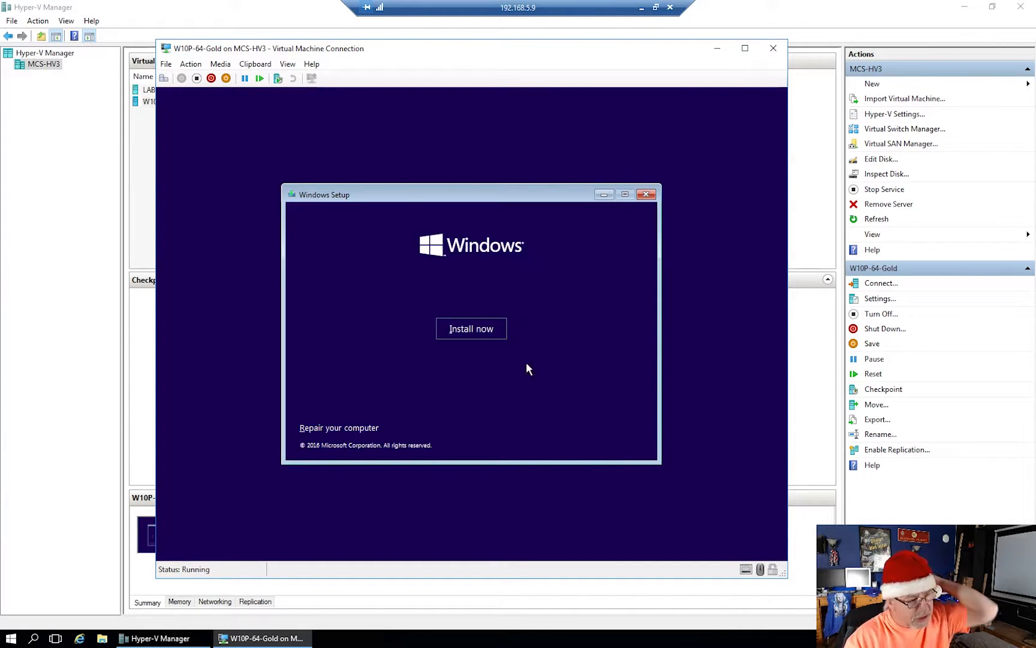
pyautogui.click(481, 331)
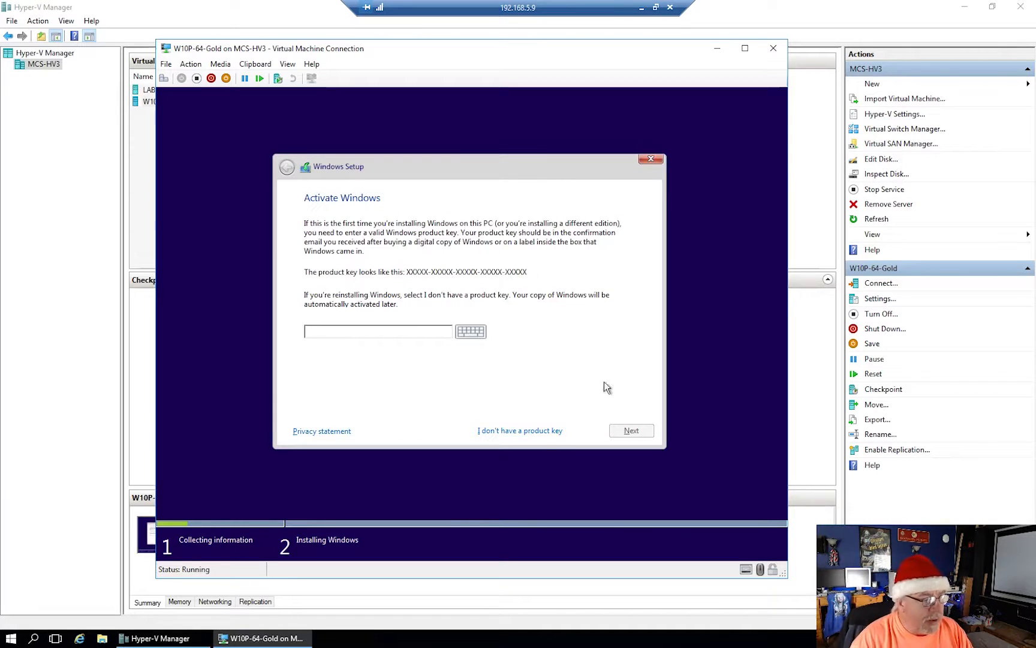
pyautogui.click(539, 430)
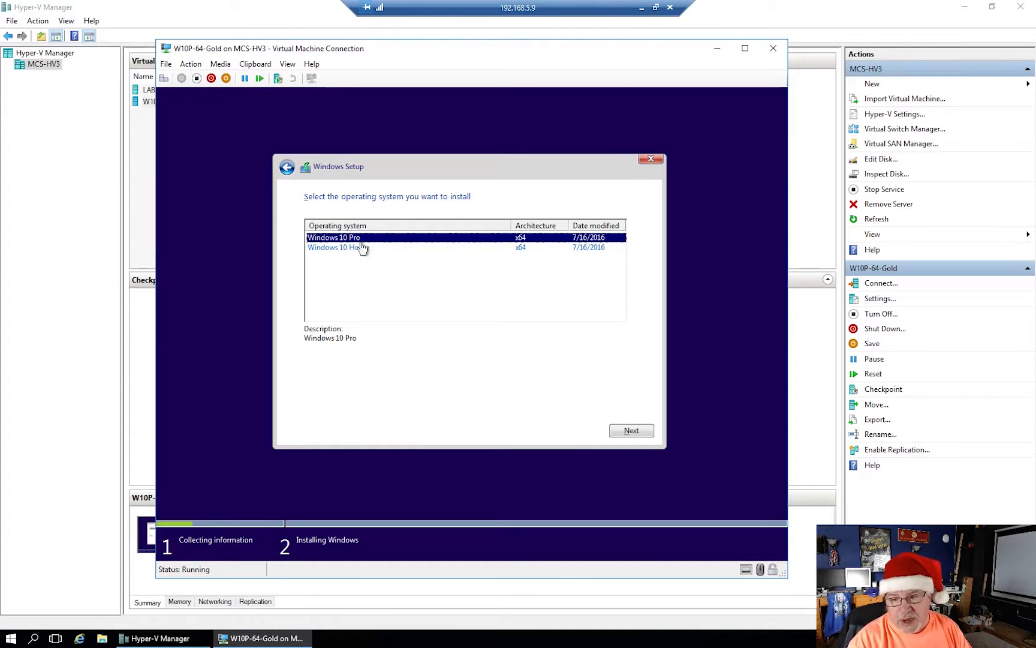
pyautogui.click(629, 431)
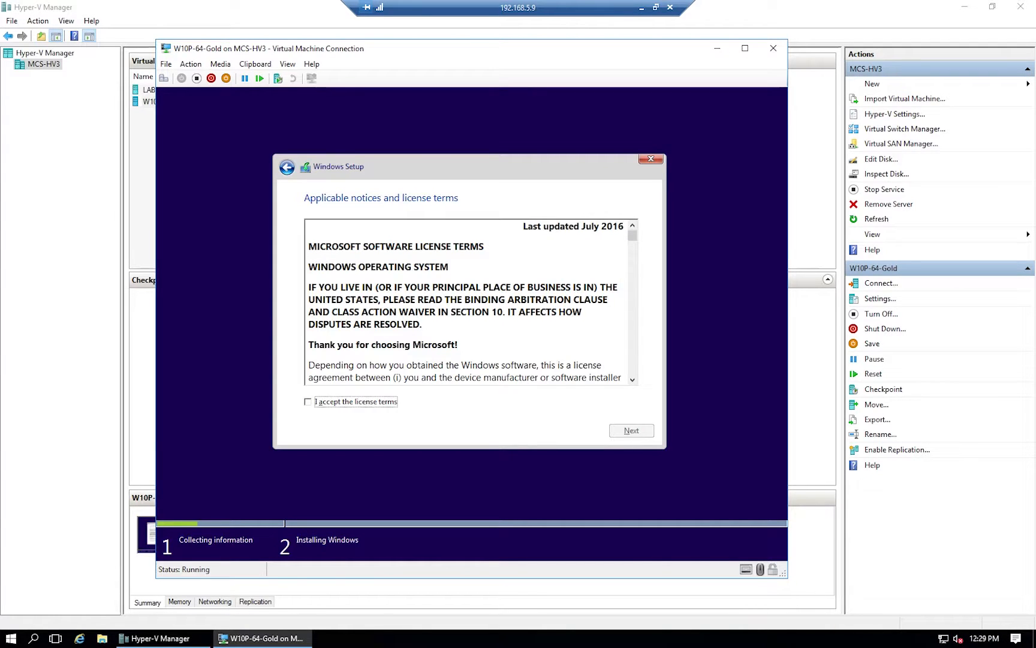
# Accept the license terms and run a custom installation of Windows on the unallocated space of Drive 0
pyautogui.click(312, 403)
pyautogui.click(646, 433)
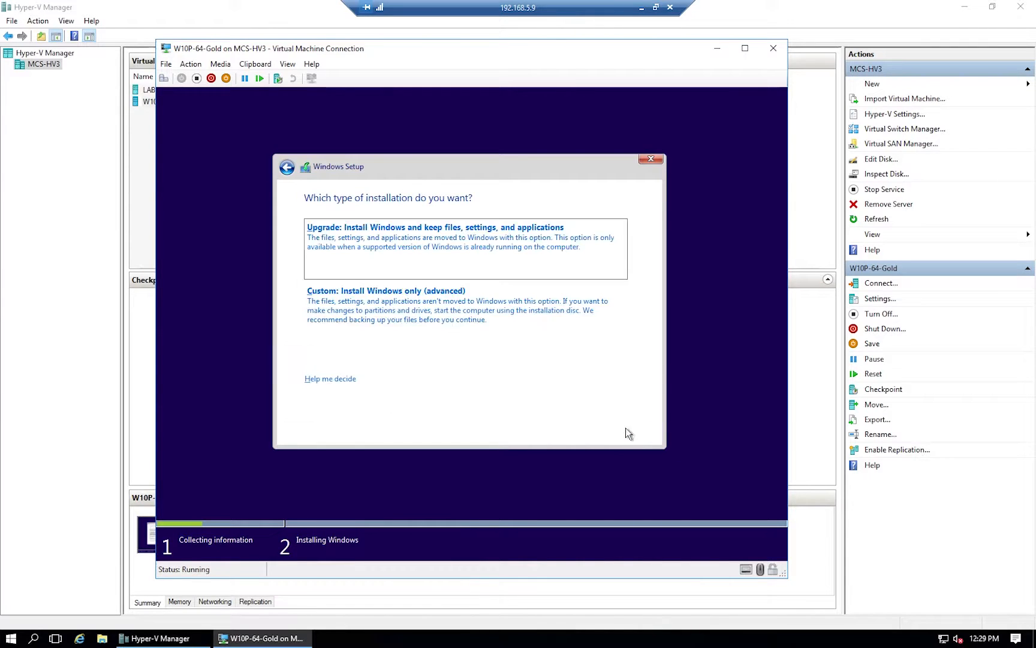
pyautogui.click(422, 318)
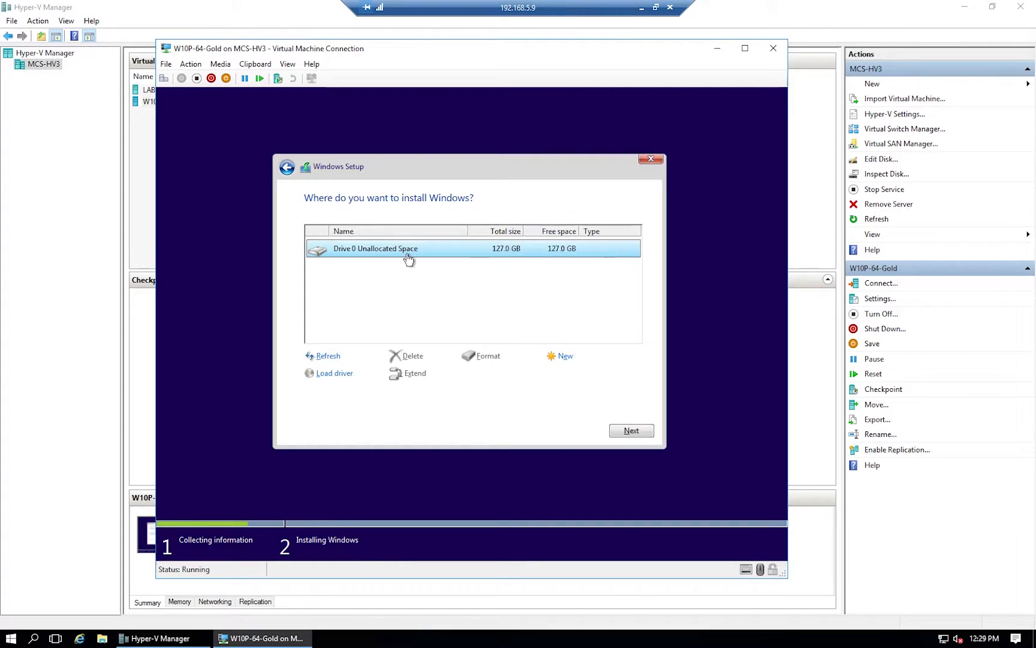
pyautogui.click(637, 429)
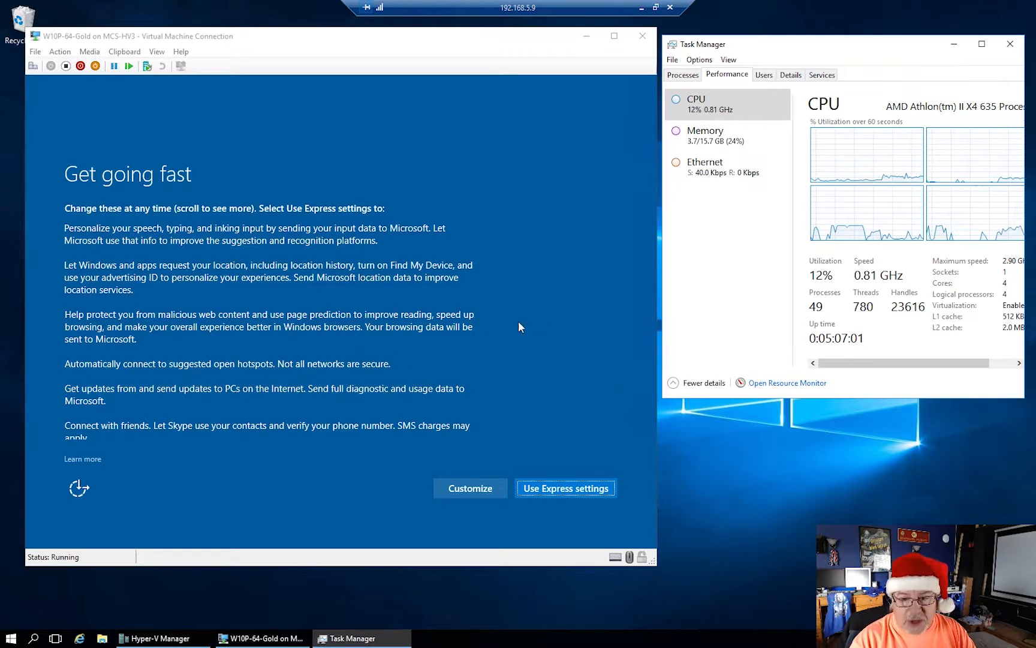
# Review the personalization and location options in the custom setup settings, and return to the Get going fast page
pyautogui.click(472, 490)
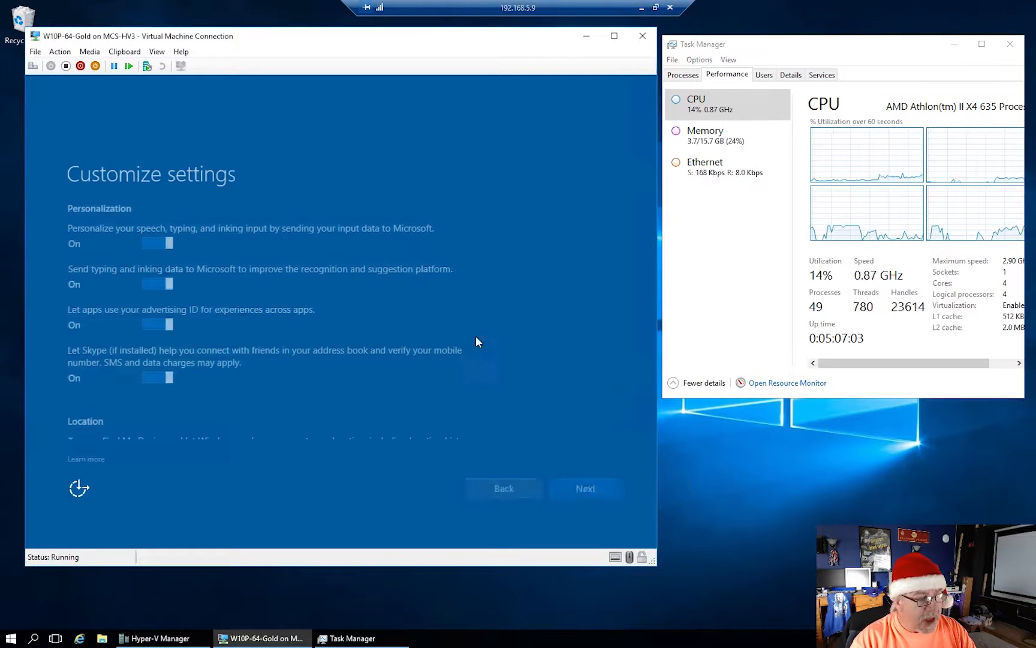
pyautogui.scroll(-2, 421, 328)
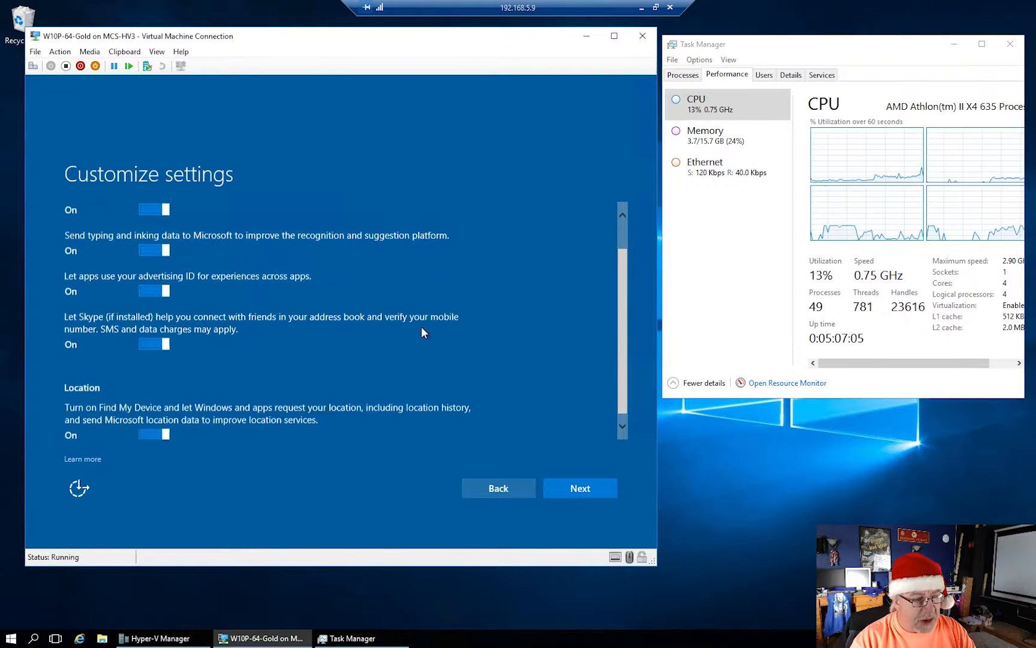
pyautogui.scroll(2, 421, 327)
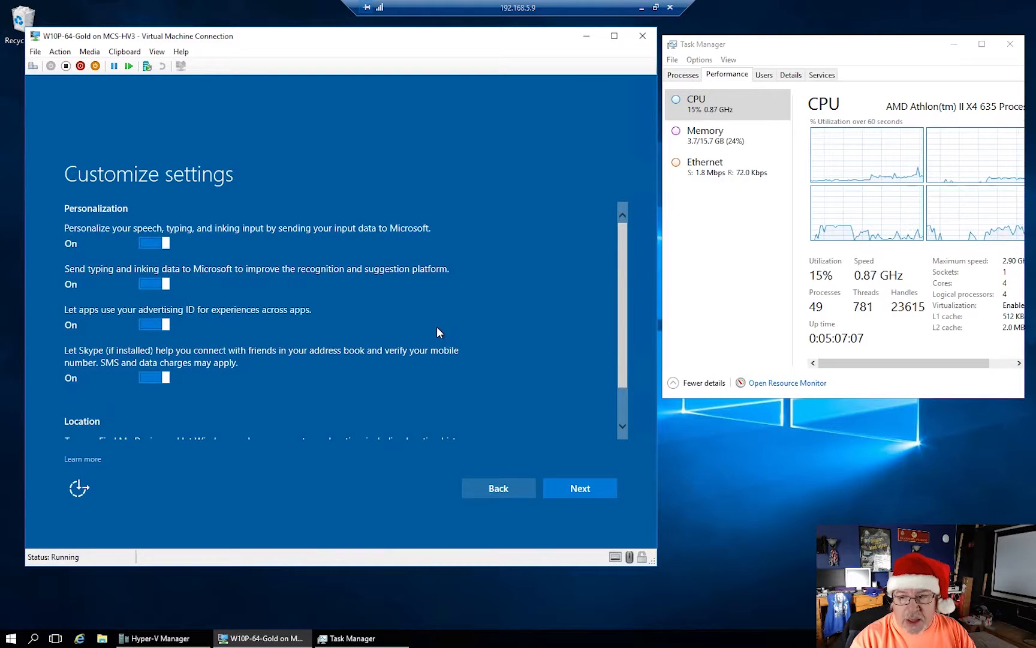
pyautogui.scroll(-2, 440, 326)
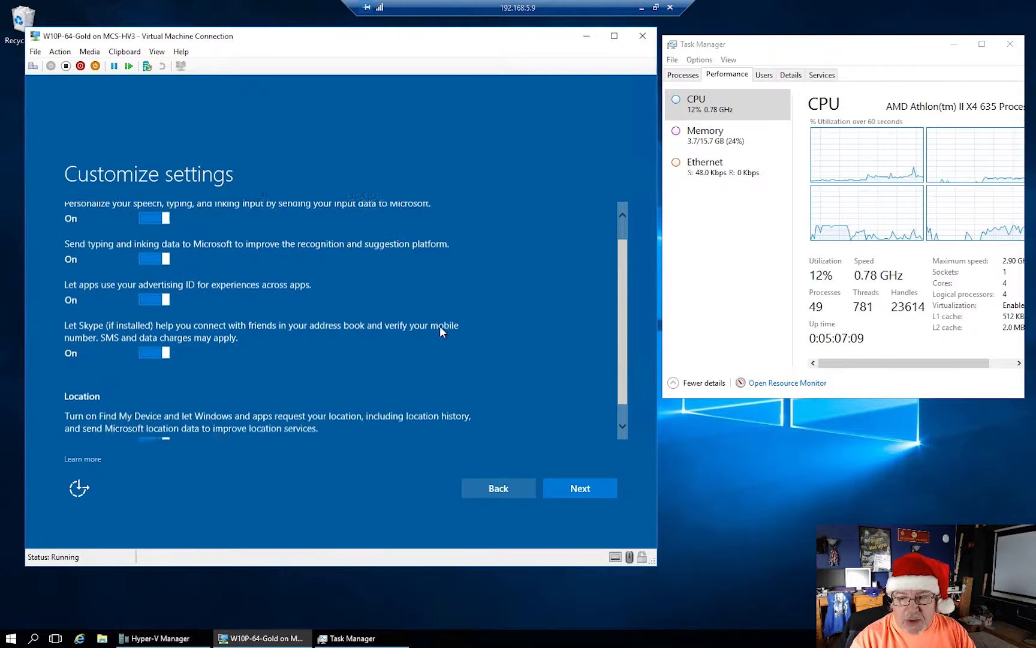
pyautogui.scroll(2, 445, 327)
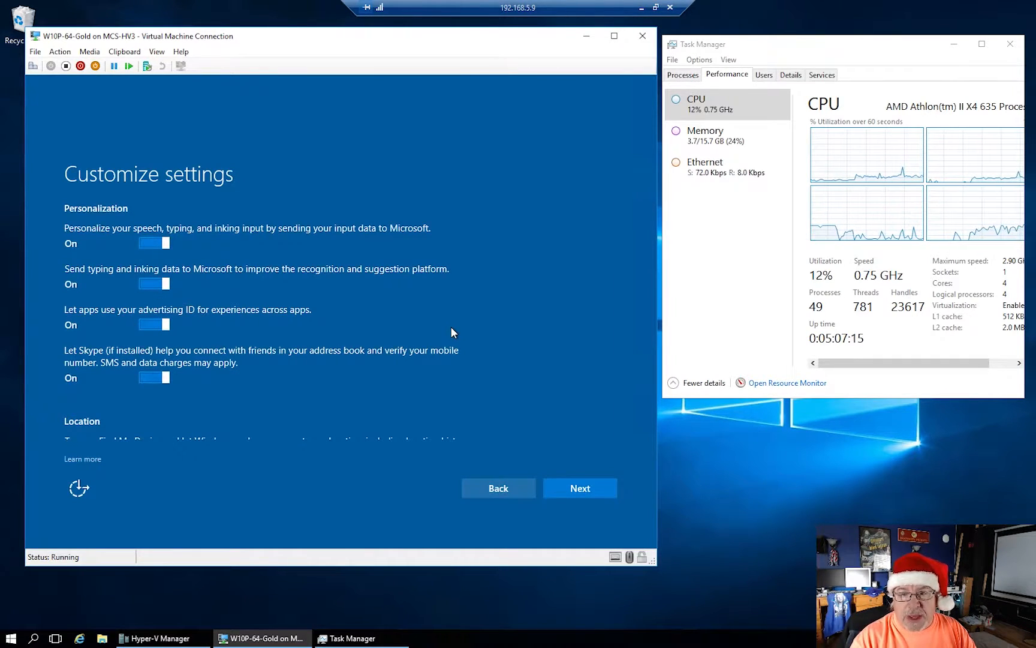
pyautogui.scroll(-1, 450, 326)
pyautogui.scroll(1, 450, 326)
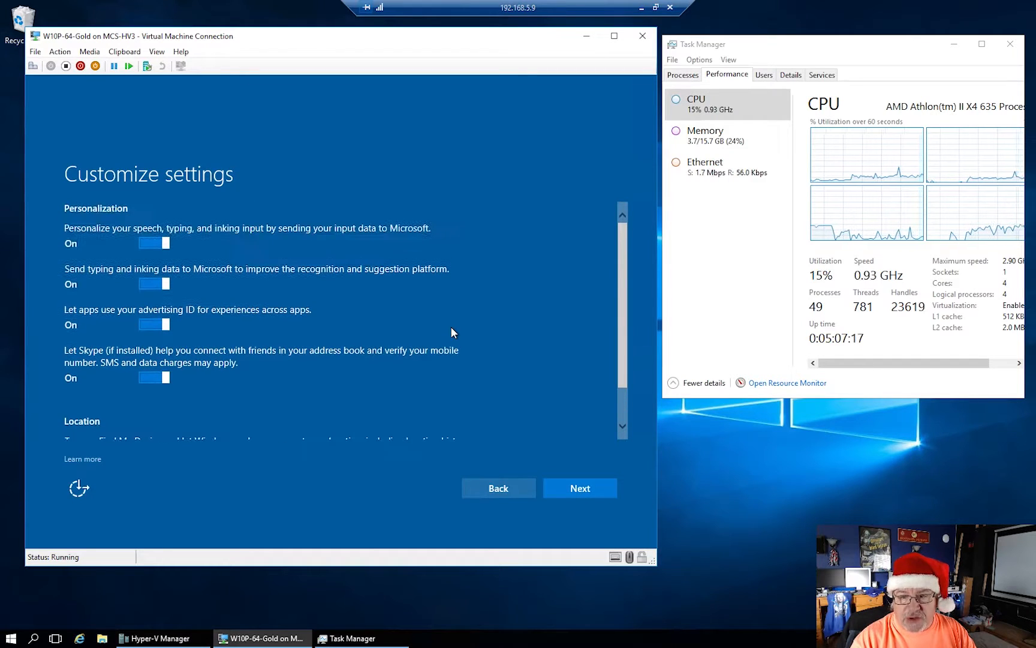
pyautogui.scroll(-1, 452, 327)
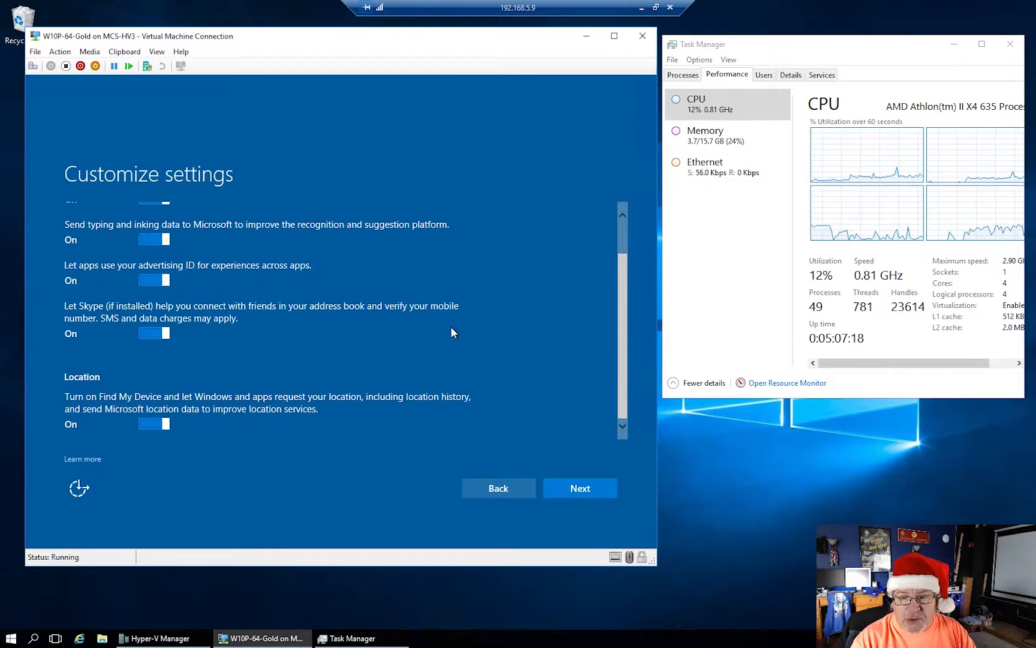
pyautogui.scroll(1, 452, 328)
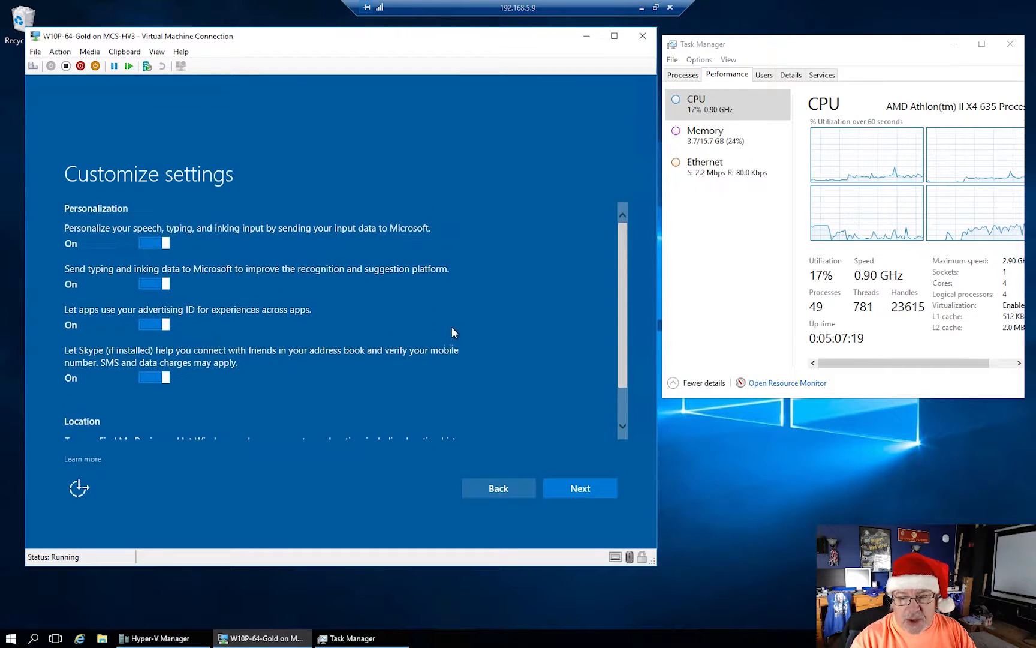
pyautogui.click(498, 486)
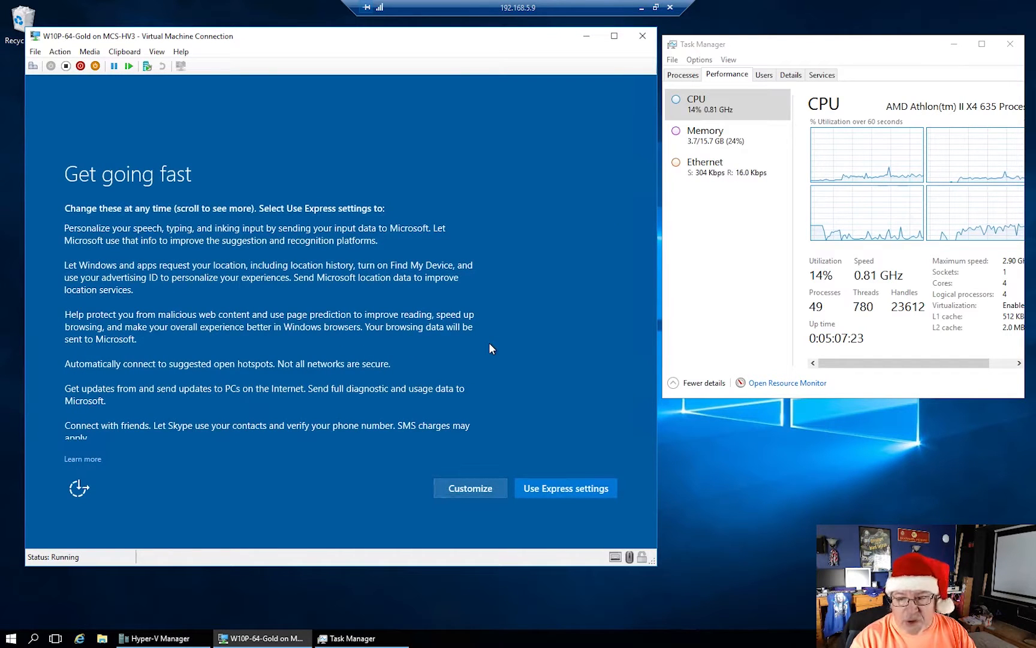
# Accept the express settings, set the PC as owned by work or school, and choose to join a local Active Directory domain
pyautogui.click(560, 494)
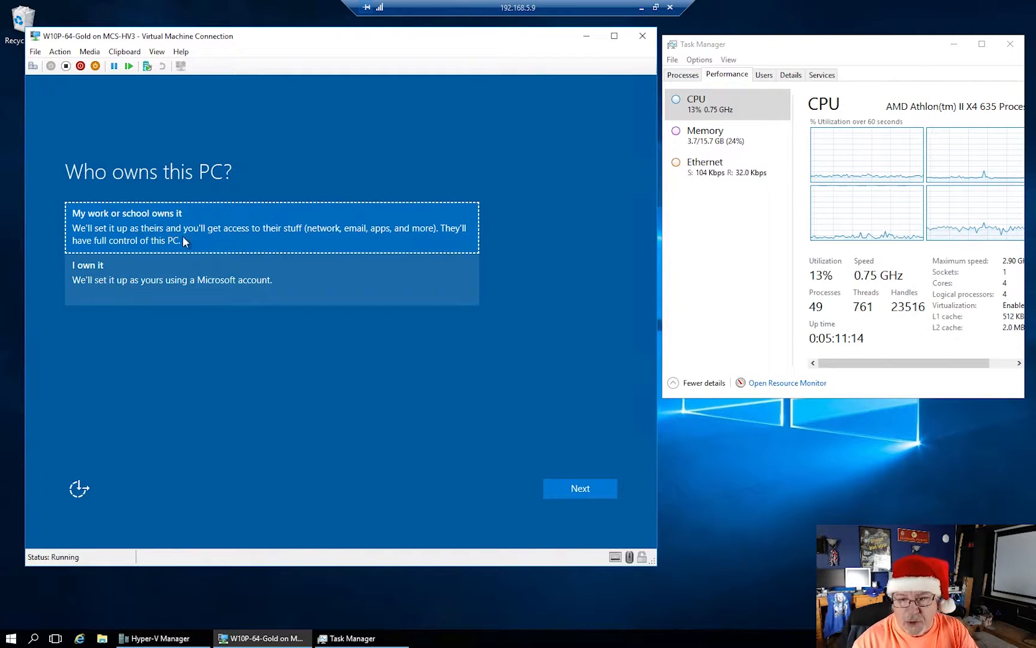
pyautogui.click(168, 220)
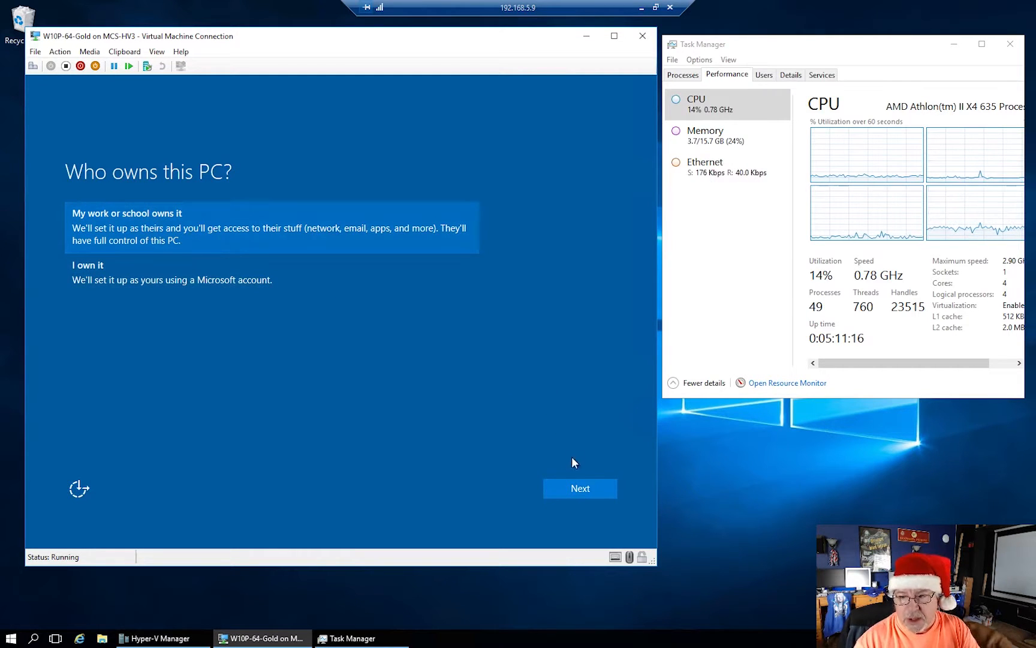
pyautogui.click(590, 492)
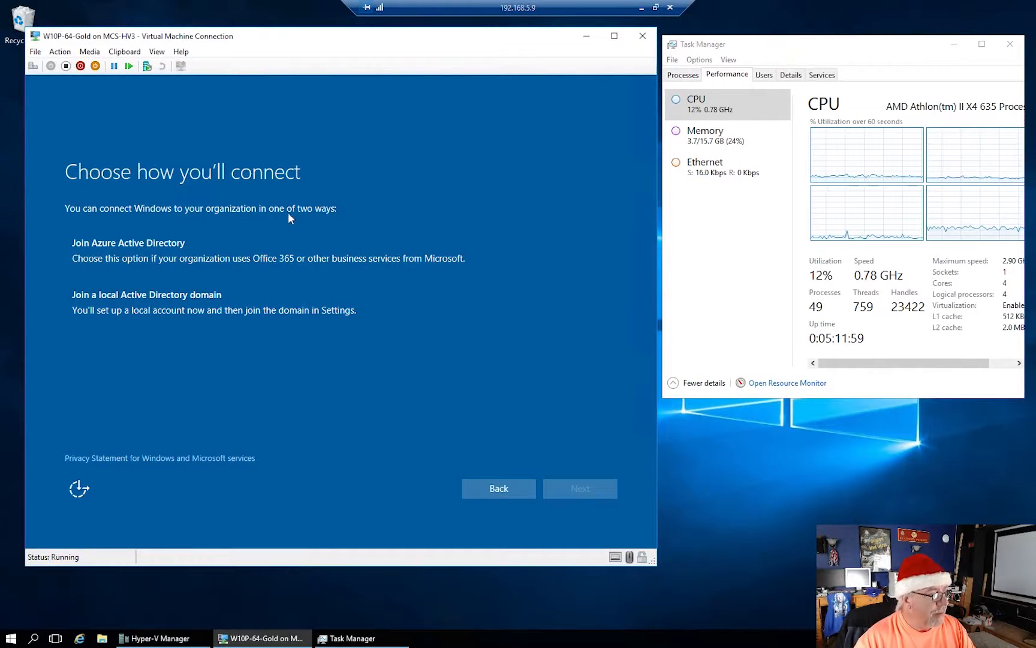
pyautogui.click(182, 298)
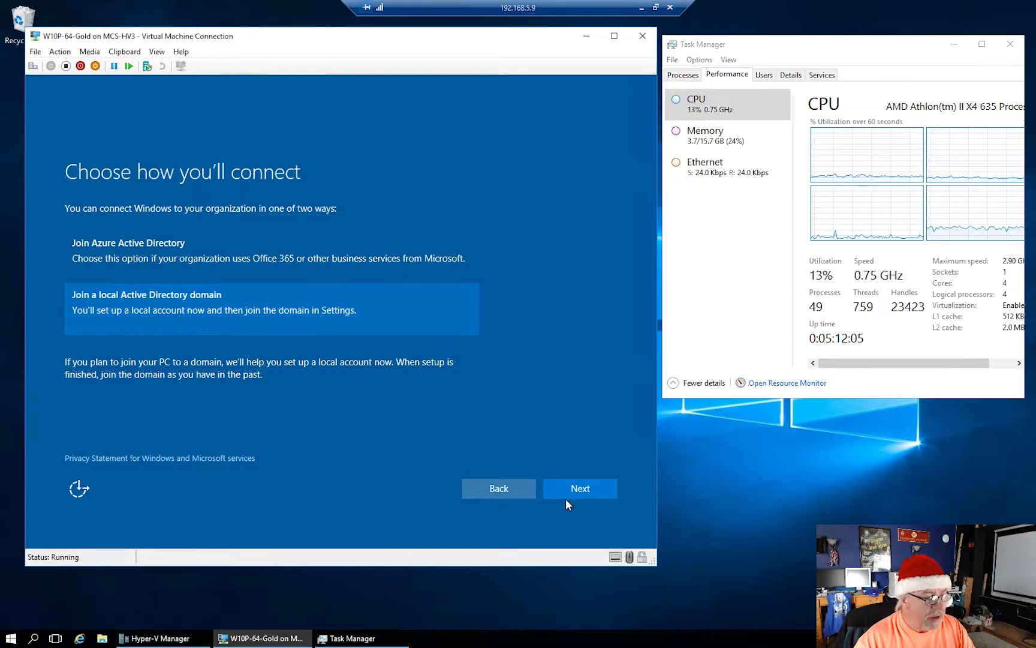
pyautogui.click(608, 489)
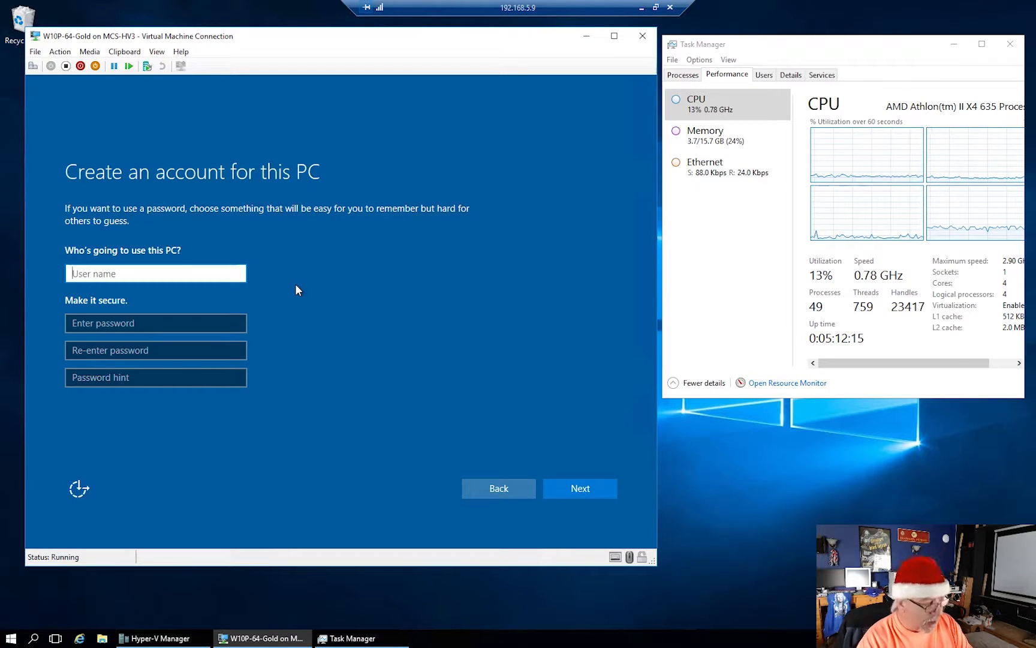
# Create the local account for this PC with a user name, the account password entered twice, and the password hint "yki"
pyautogui.write('a')
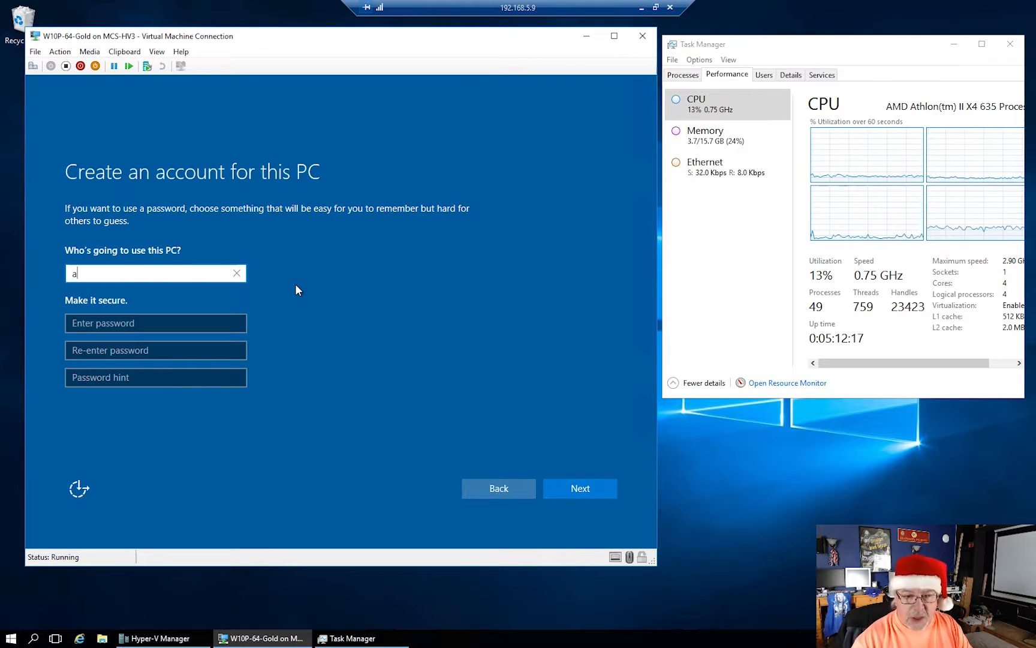
pyautogui.write('dama')
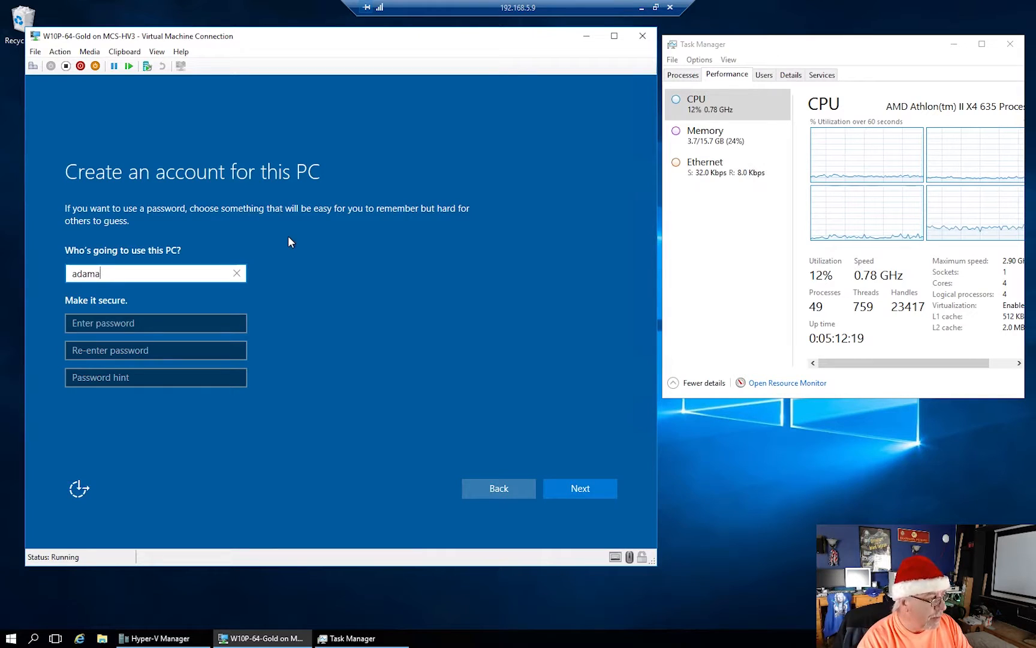
pyautogui.press('Tab')
pyautogui.write('pa••••••')
pyautogui.press('Tab')
pyautogui.write('••••••••')
pyautogui.press('Tab')
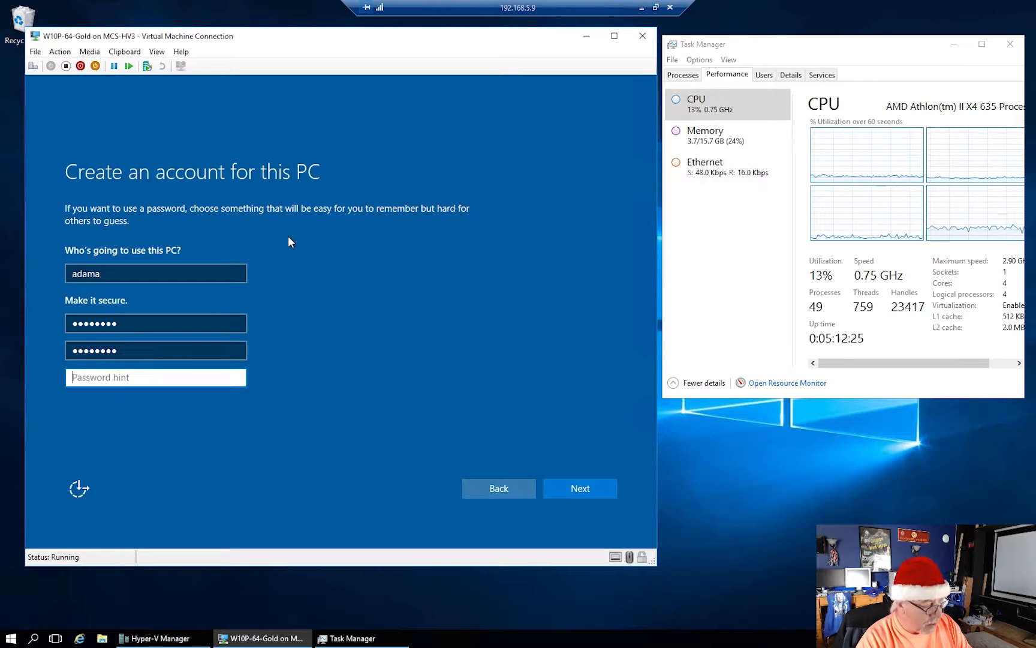
pyautogui.write('yki')
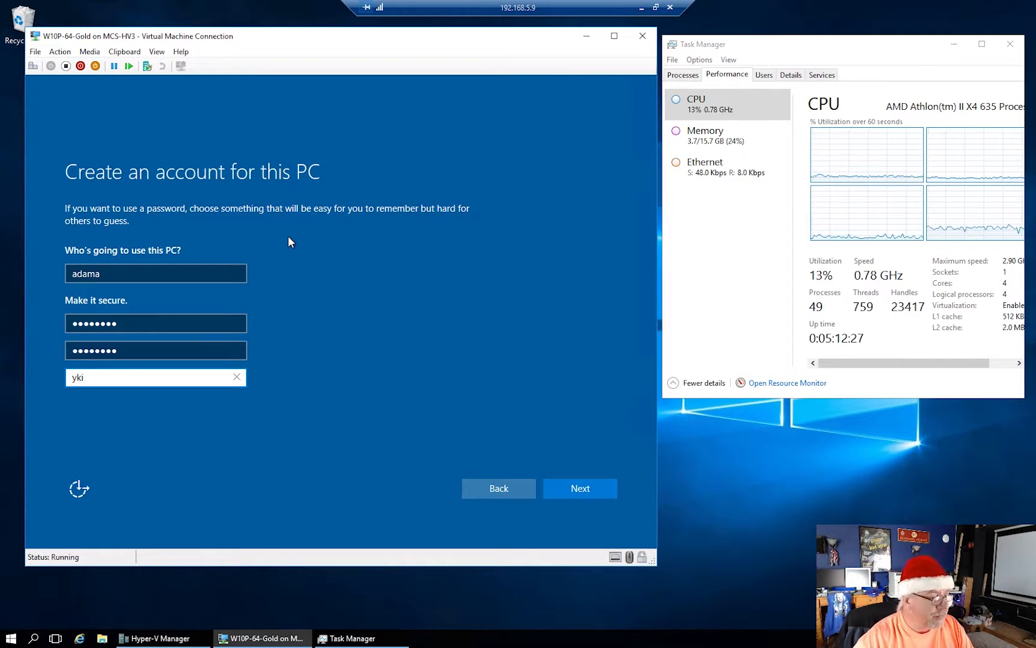
pyautogui.click(569, 491)
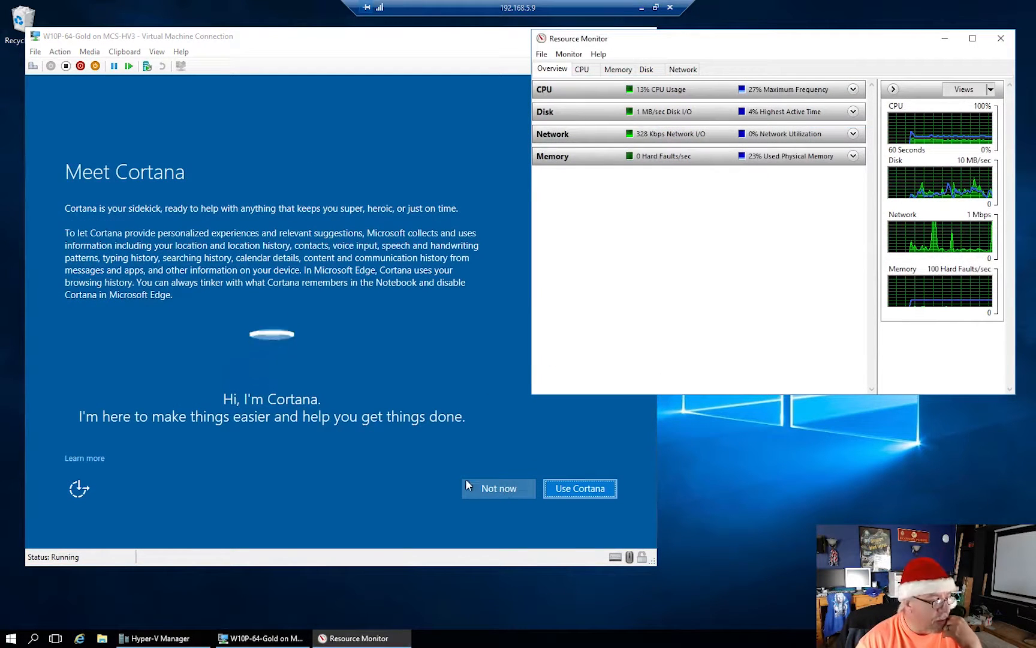
# Decline Cortana for now and allow the PC to be discoverable on the network
pyautogui.click(500, 488)
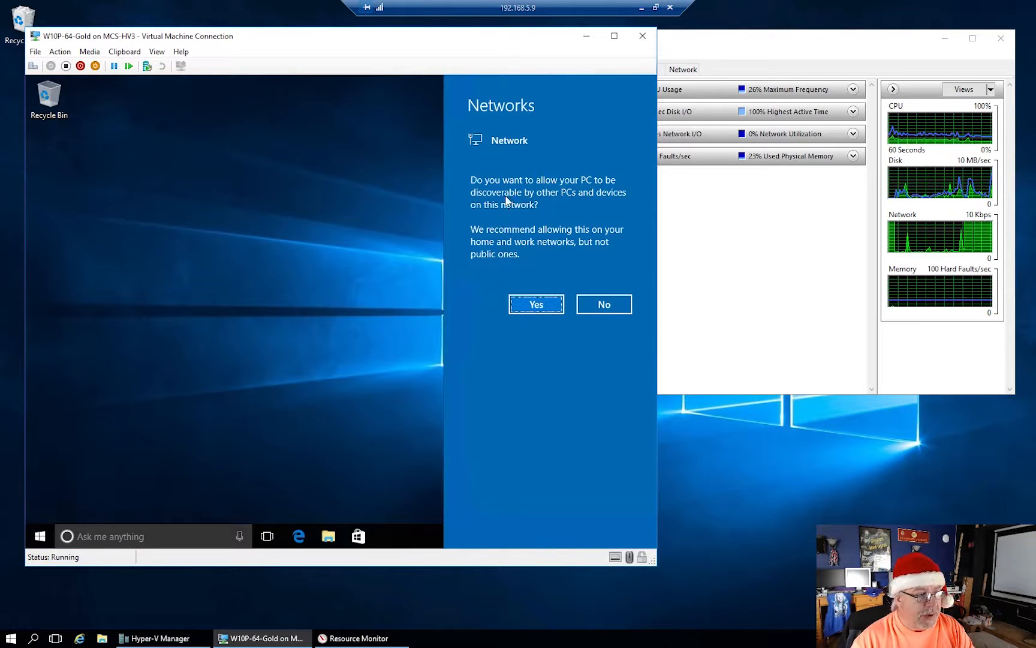
pyautogui.click(532, 307)
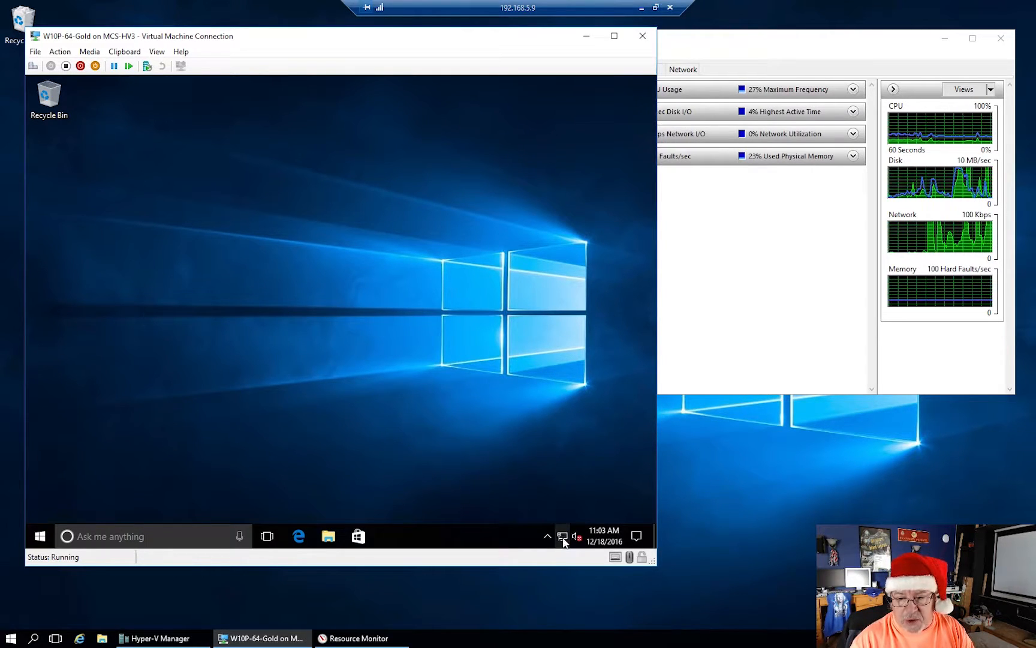
# Examine the Ethernet adapter's connection details, including its IP, gateway and DNS settings, and close the network windows
pyautogui.rightClick(562, 536)
pyautogui.click(565, 529)
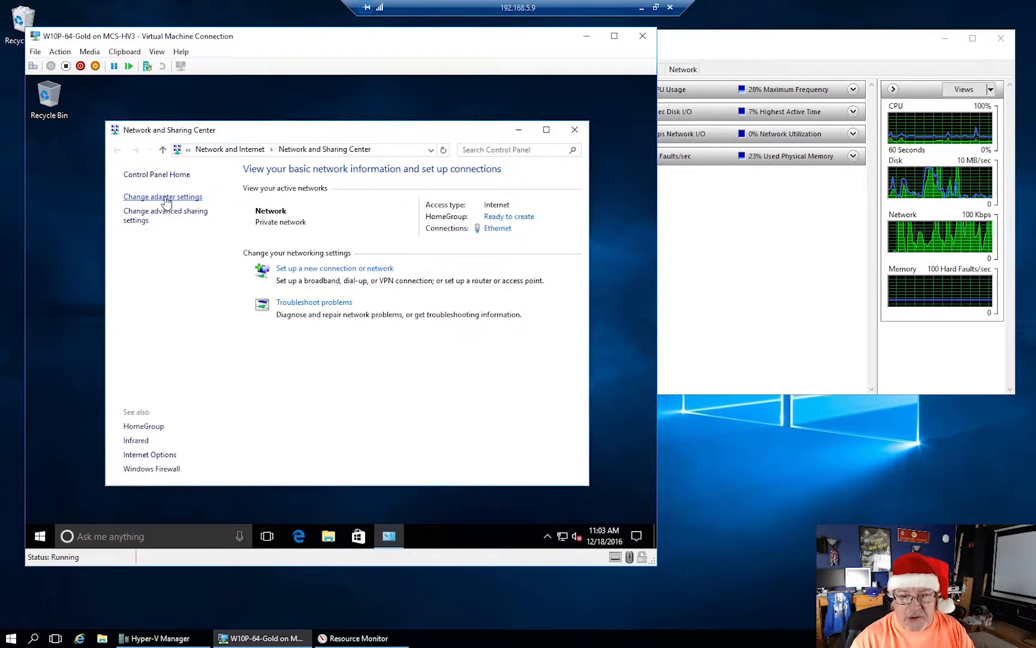
pyautogui.click(178, 198)
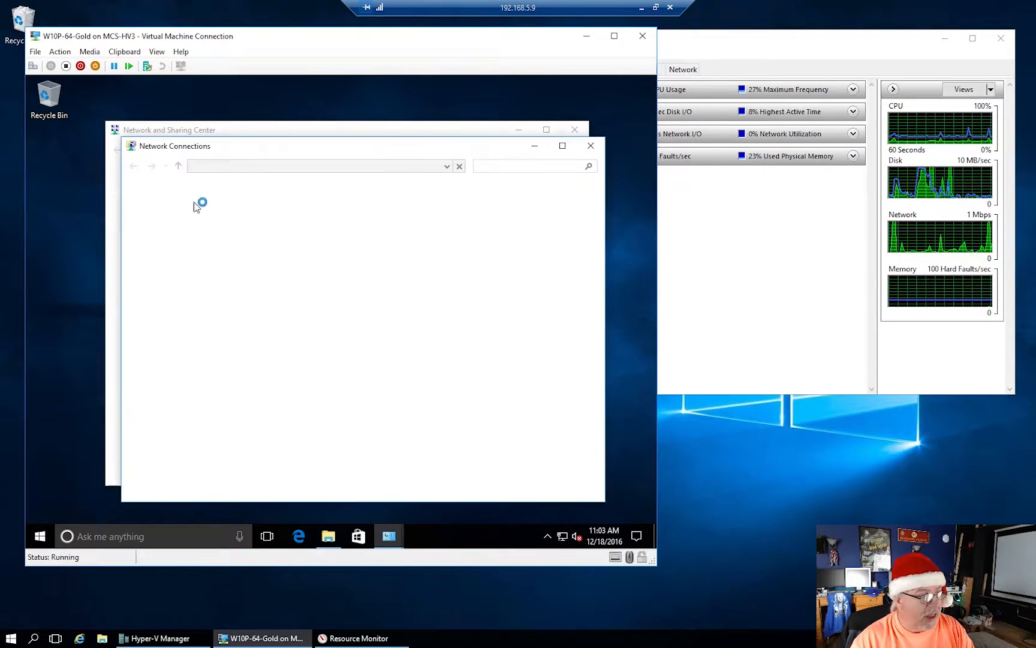
pyautogui.click(171, 223)
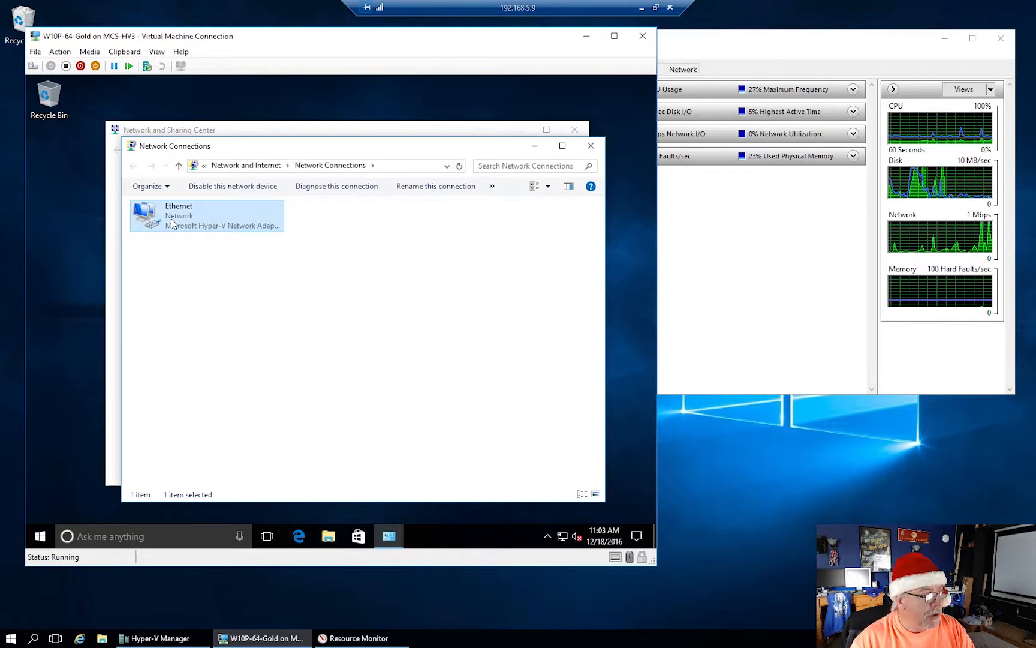
pyautogui.rightClick(171, 219)
pyautogui.click(197, 242)
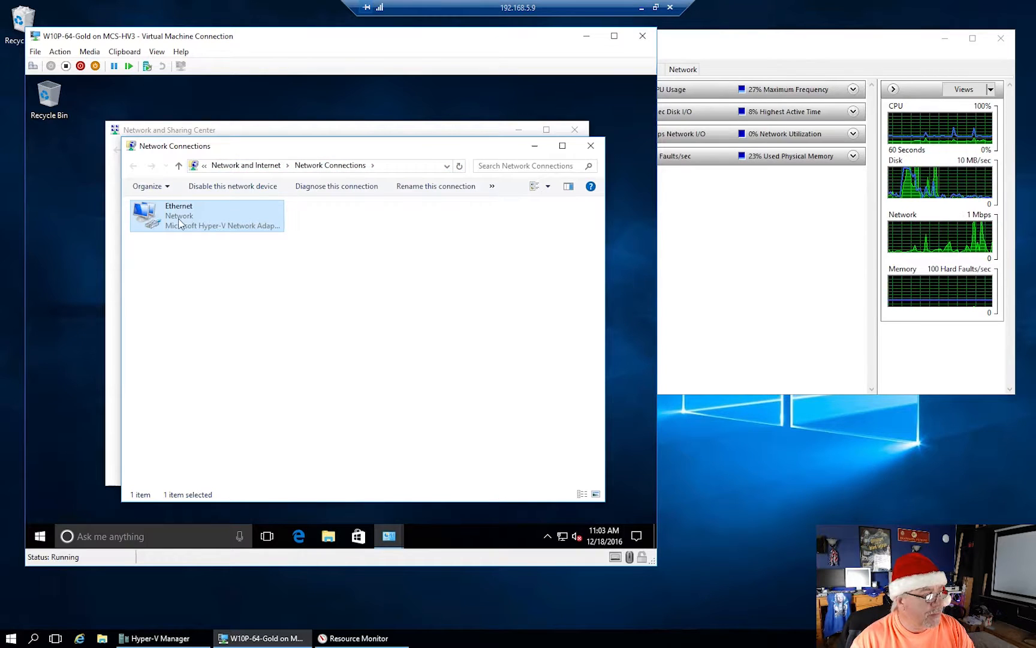
pyautogui.click(271, 297)
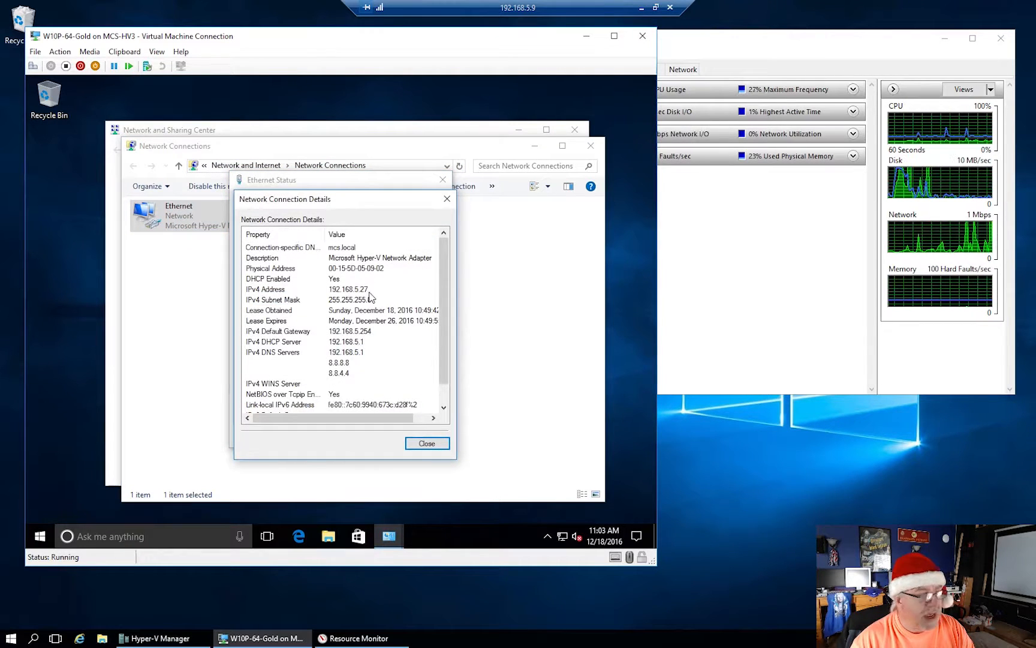
pyautogui.click(427, 444)
pyautogui.click(428, 434)
pyautogui.click(591, 146)
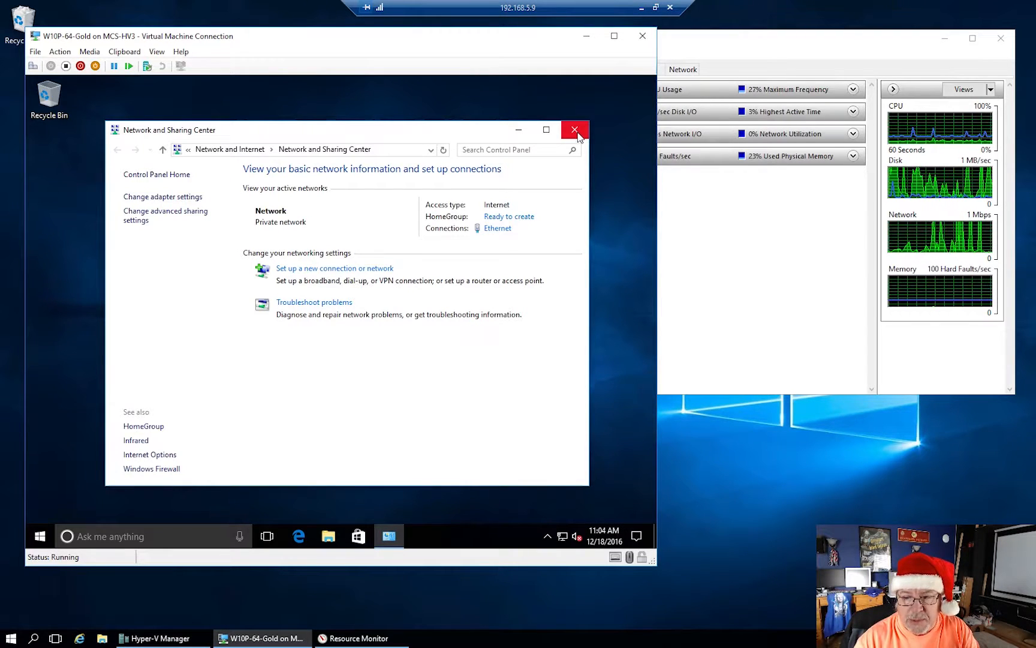
pyautogui.click(577, 133)
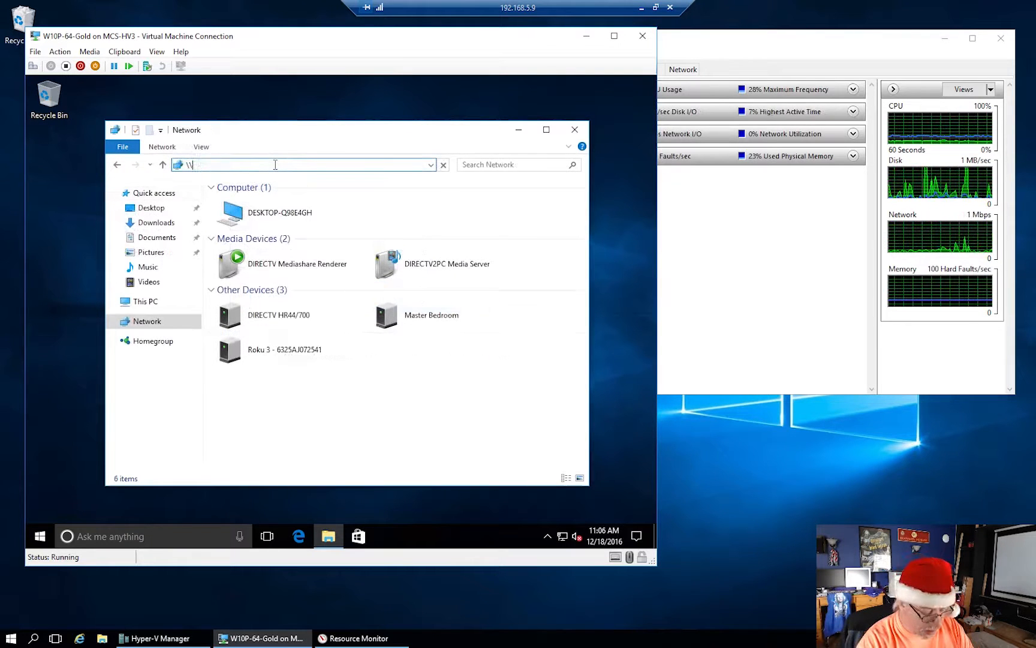
# Browse to the network server \\mcs-san1 and open the Windows Updates folder in its apps share
pyautogui.write('cs-san1')
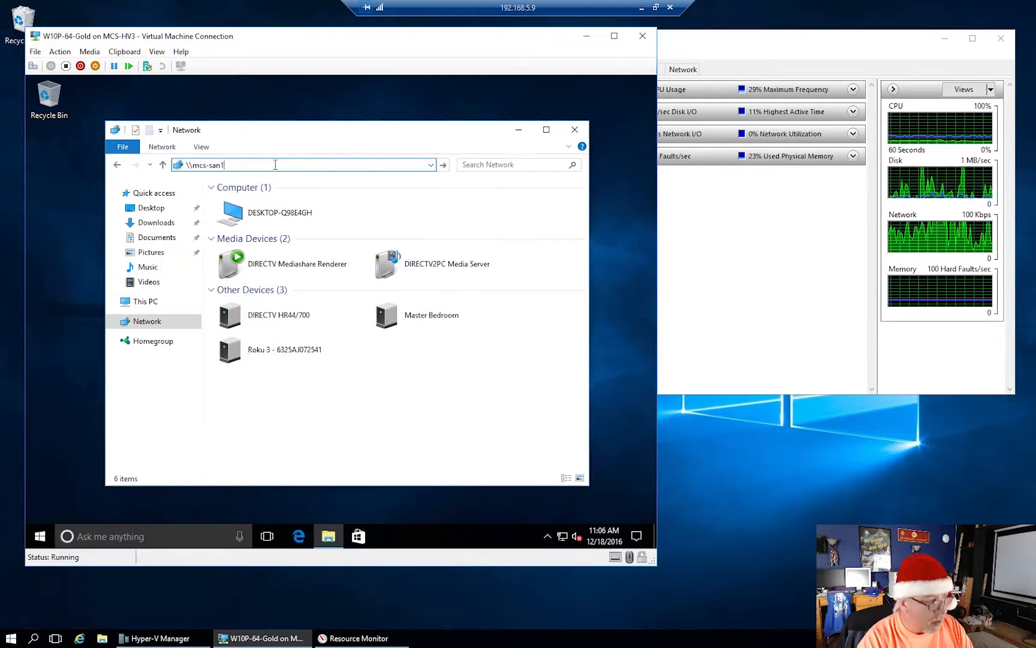
pyautogui.press('Return')
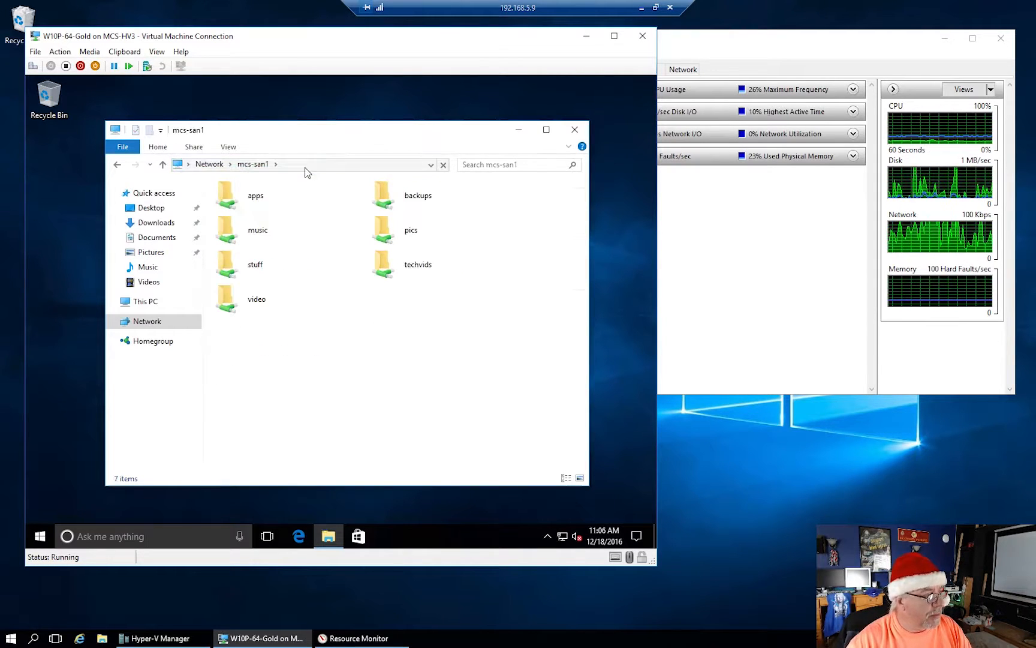
pyautogui.doubleClick(250, 201)
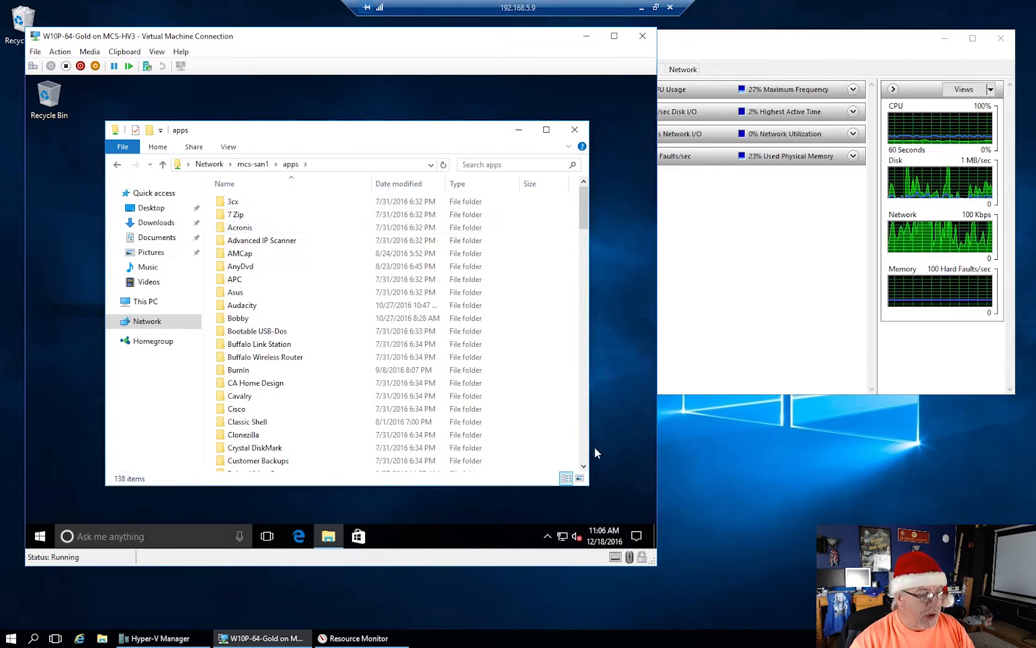
pyautogui.scroll(-20, 587, 449)
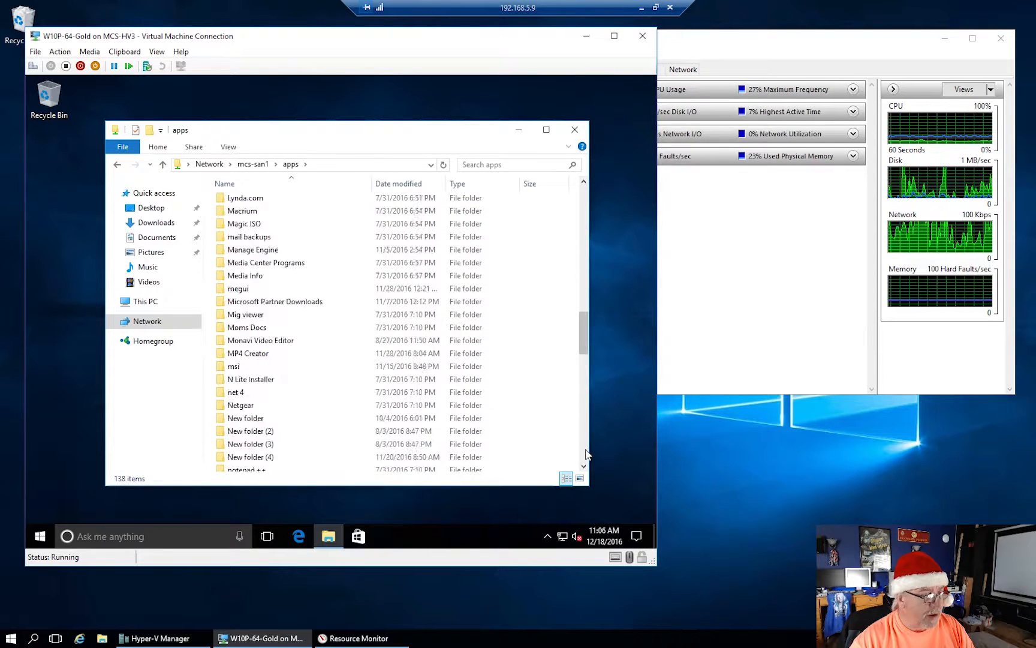
pyautogui.click(270, 389)
pyautogui.doubleClick(270, 389)
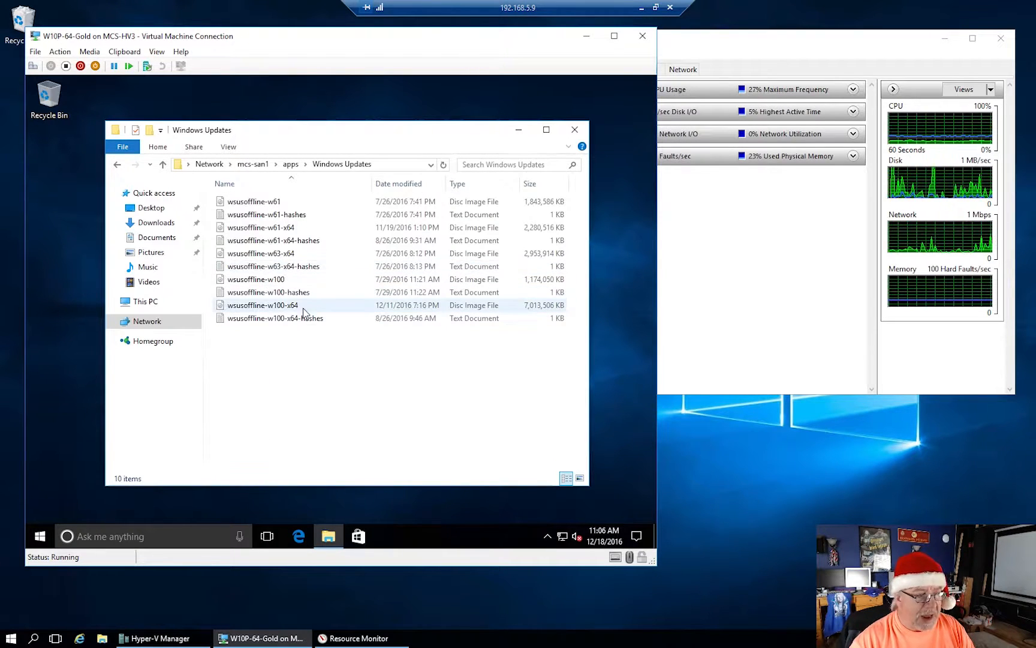
# Copy the wsusoffline-w100-x64 disc image file from the Windows Updates folder
pyautogui.click(261, 306)
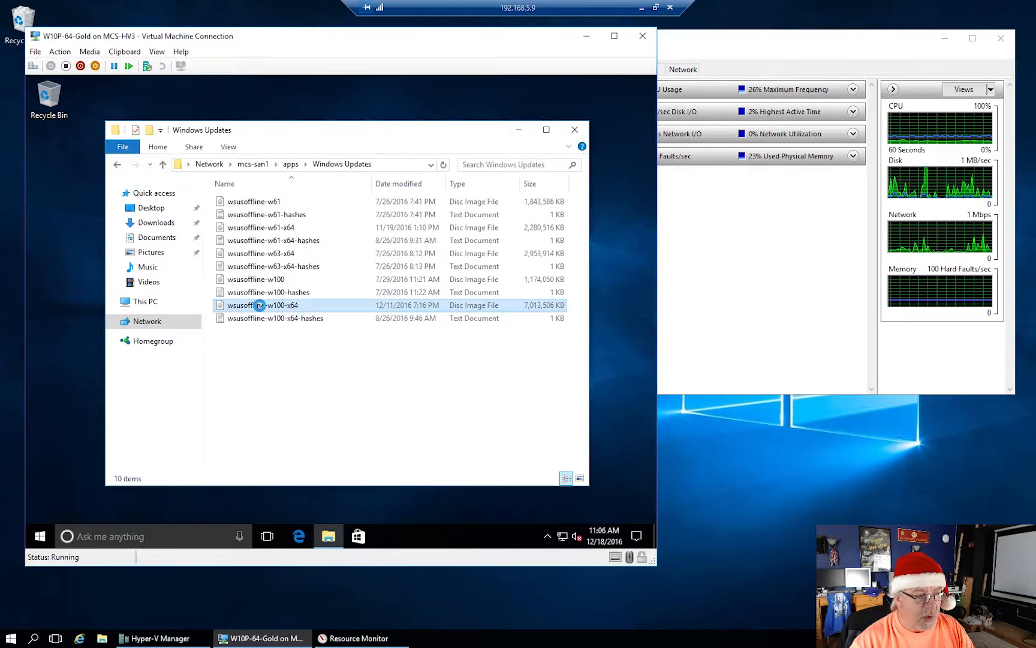
pyautogui.rightClick(261, 307)
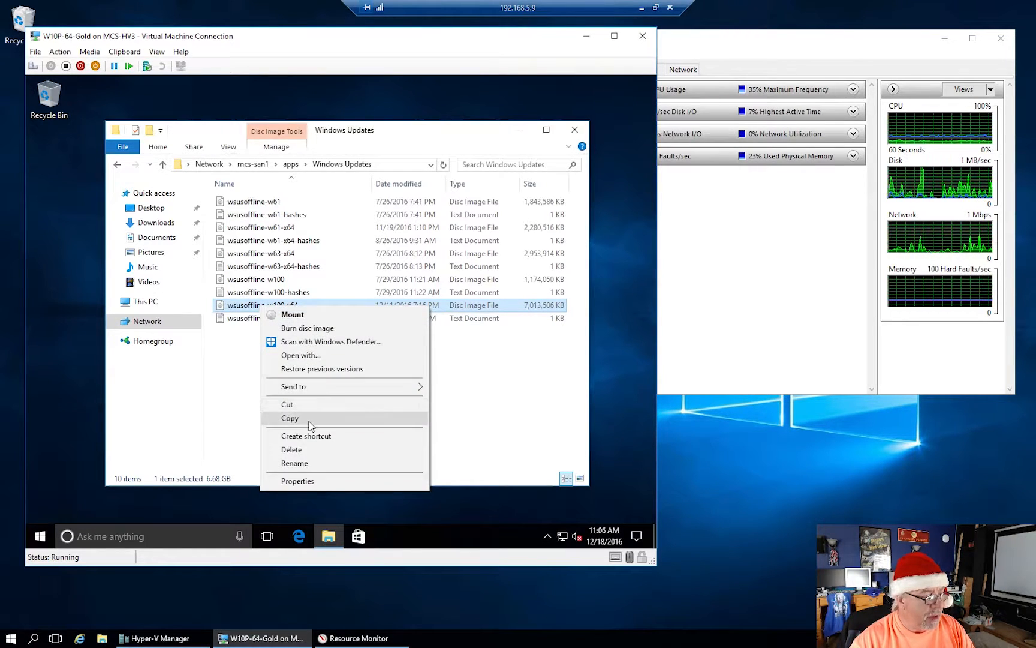
pyautogui.click(311, 418)
# Create a new folder named "updates" in the root of Local Disk (C:)
pyautogui.click(141, 301)
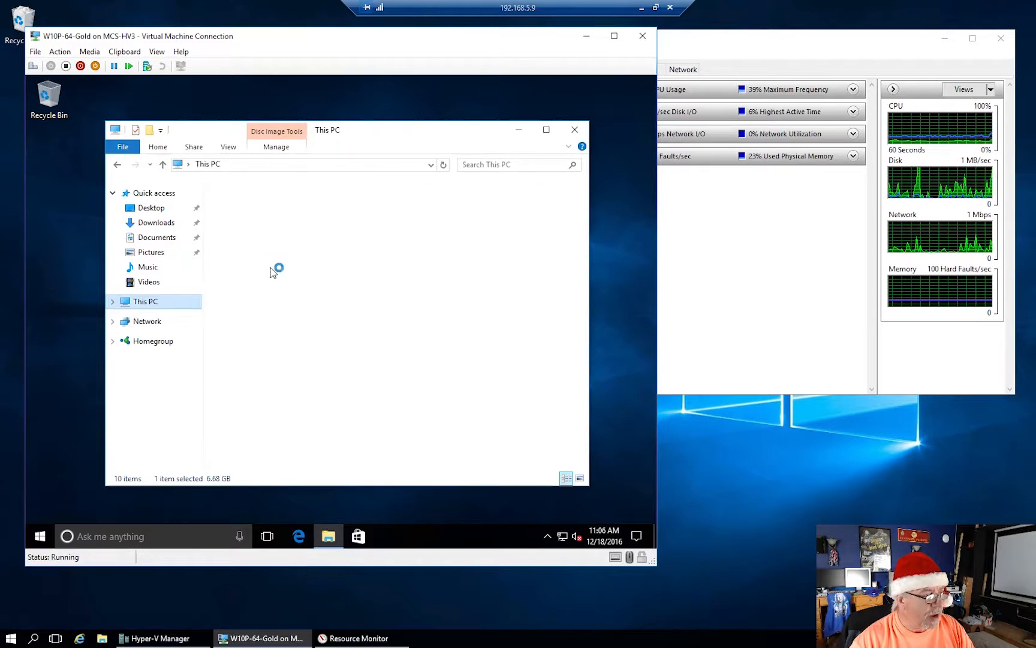
pyautogui.click(281, 339)
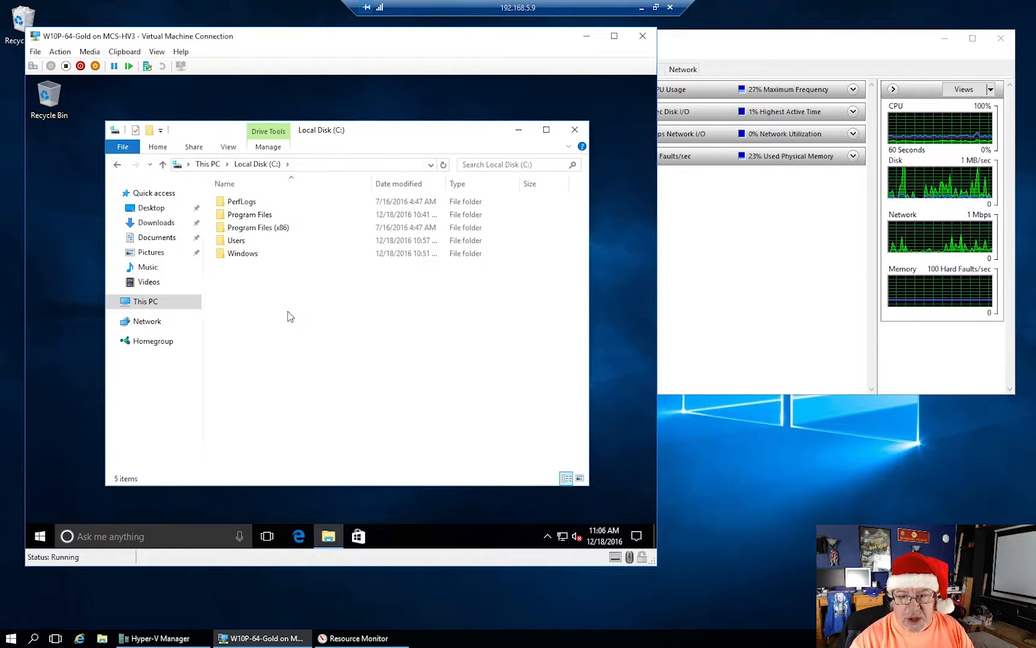
pyautogui.rightClick(280, 331)
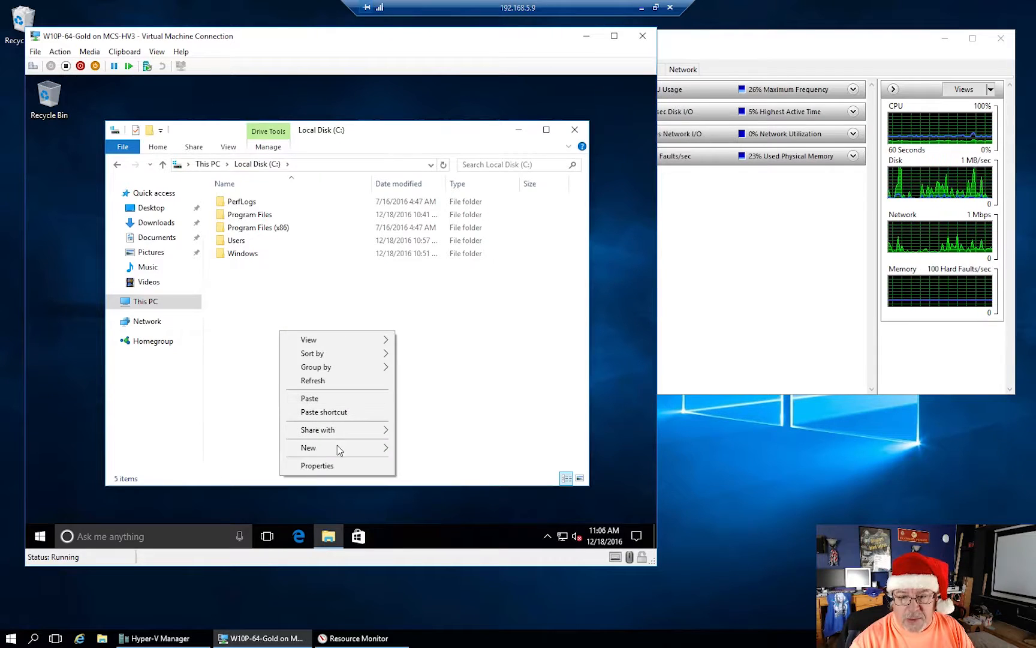
pyautogui.moveTo(338, 449)
pyautogui.click(424, 451)
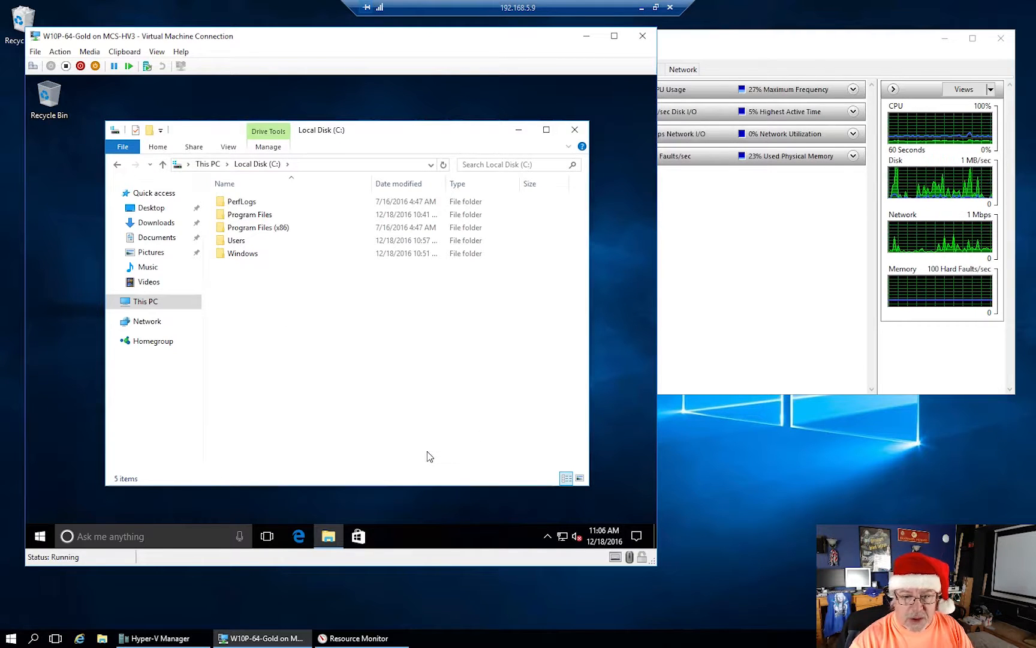
pyautogui.write('updates')
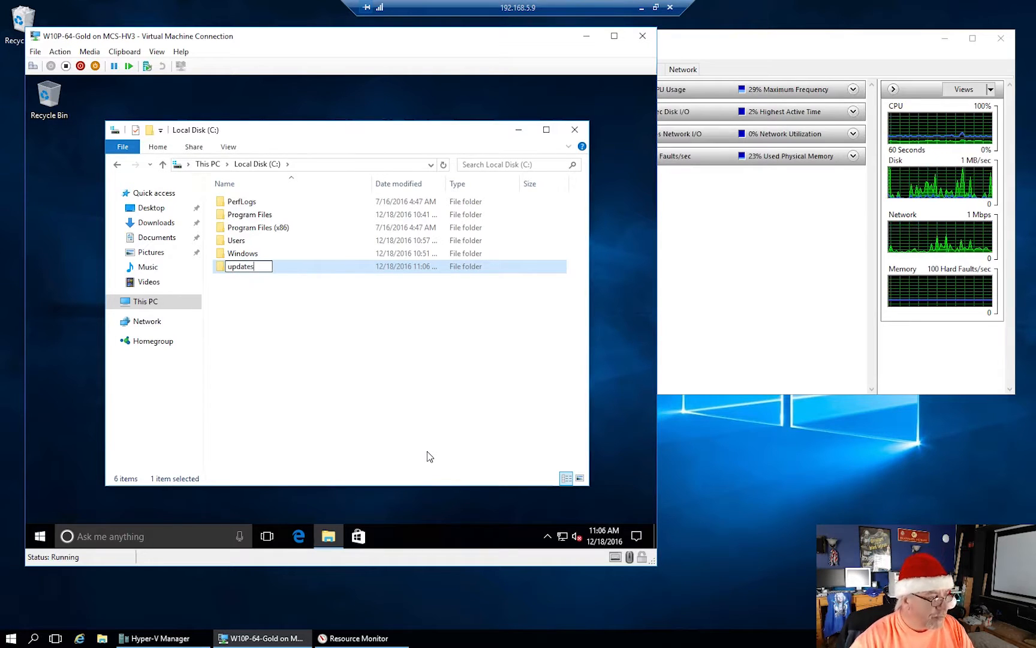
pyautogui.press('Return')
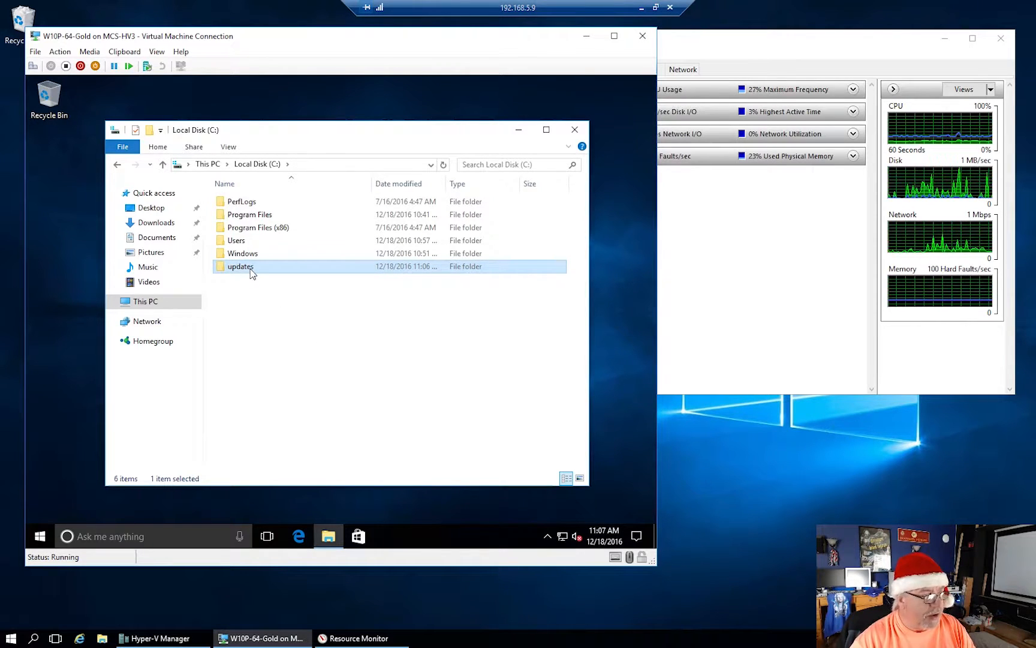
# Paste the copied wsusoffline-w100-x64 disc image into the updates folder on Local Disk (C:) and expand the copy progress details
pyautogui.doubleClick(250, 267)
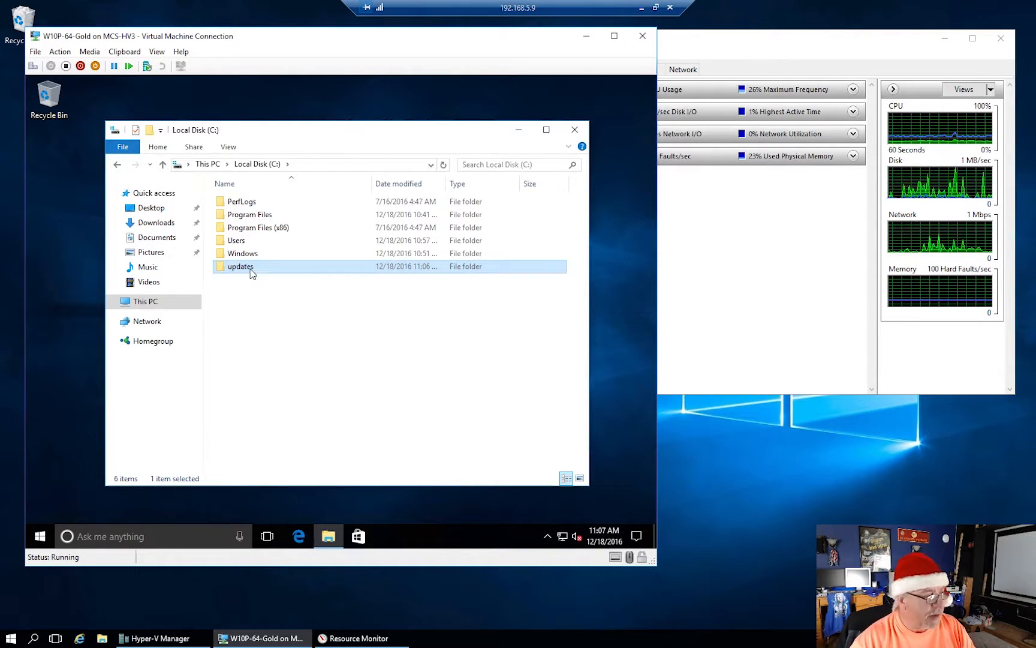
pyautogui.click(250, 268)
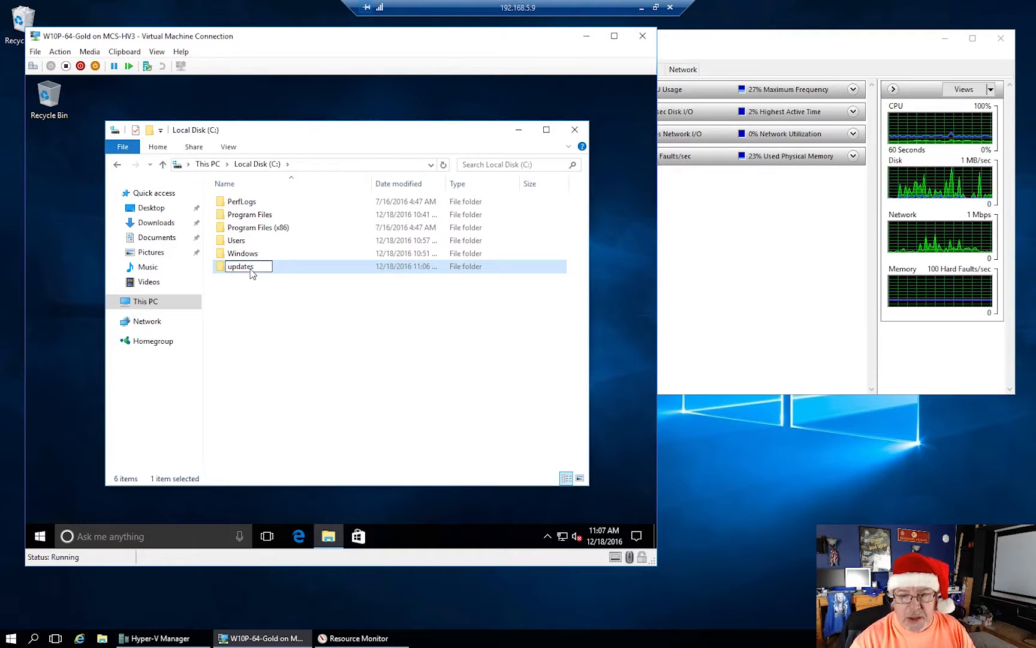
pyautogui.click(219, 268)
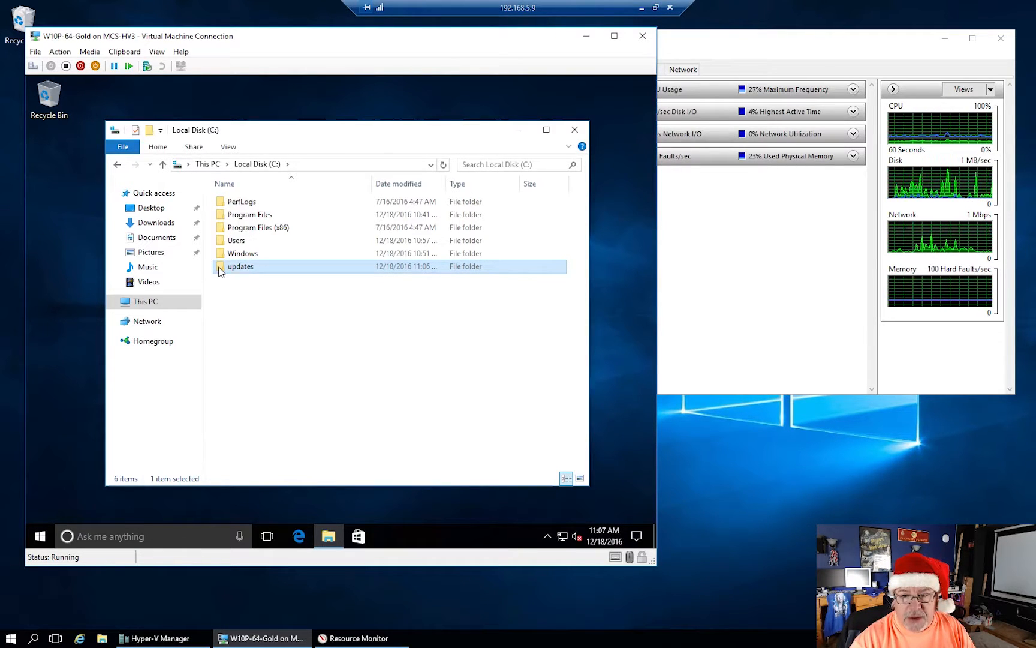
pyautogui.doubleClick(218, 266)
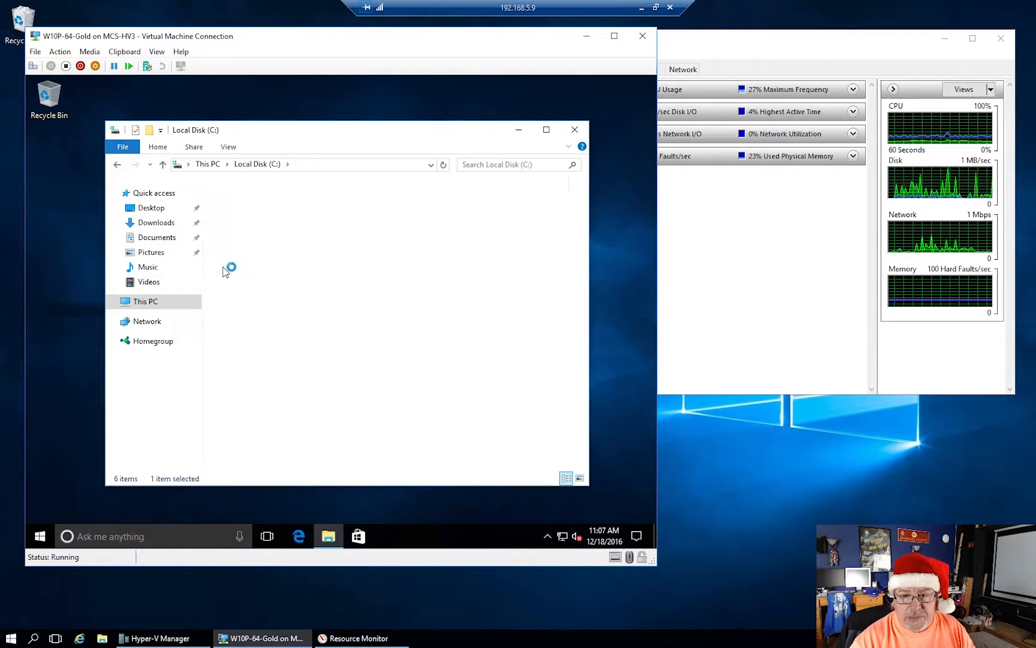
pyautogui.rightClick(298, 271)
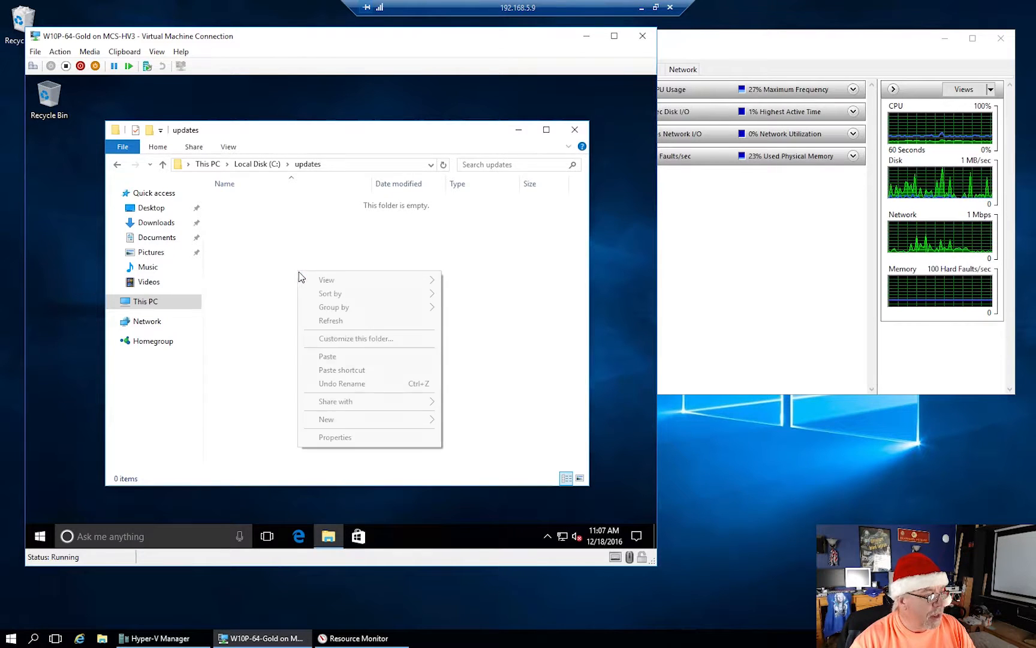
pyautogui.click(339, 357)
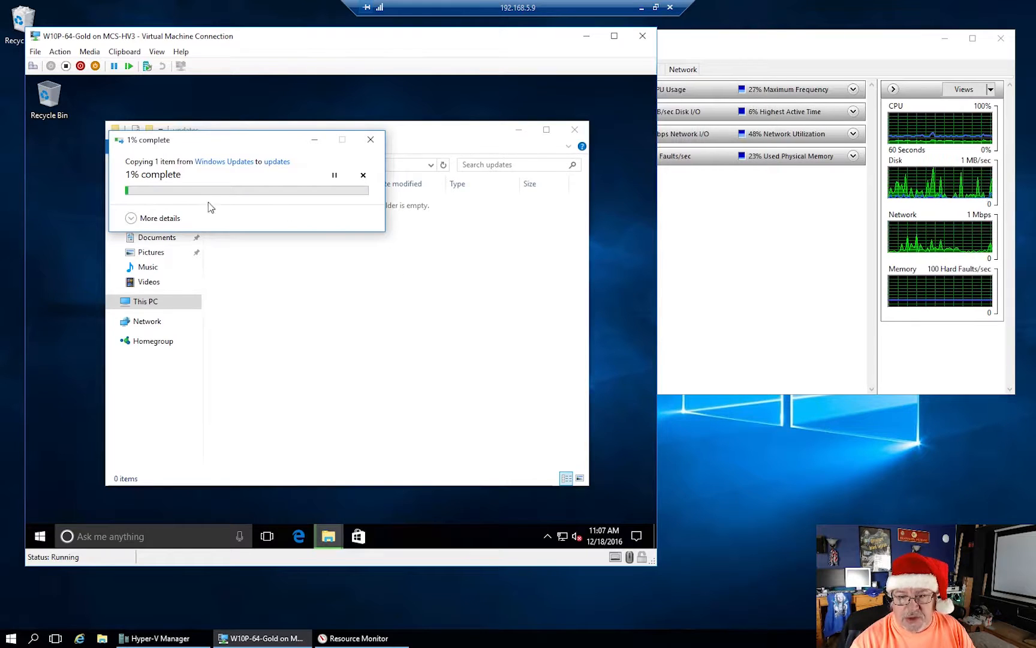
pyautogui.click(131, 218)
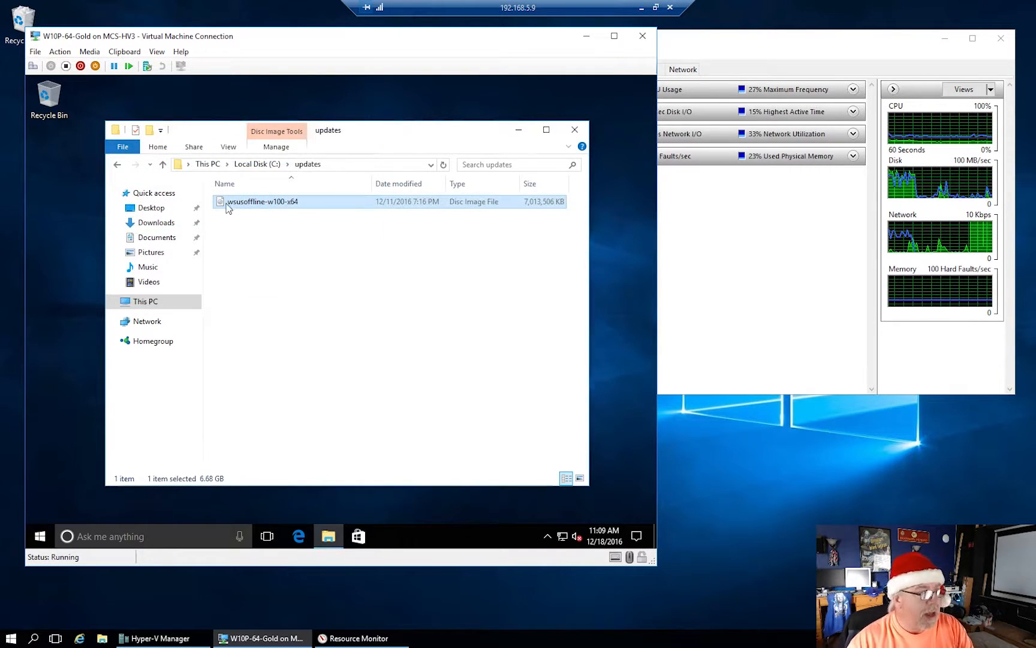
# Mount the wsusoffline-w100-x64 image, run its UpdateInstaller with administrator approval, and start the update installation with the preset options
pyautogui.rightClick(237, 206)
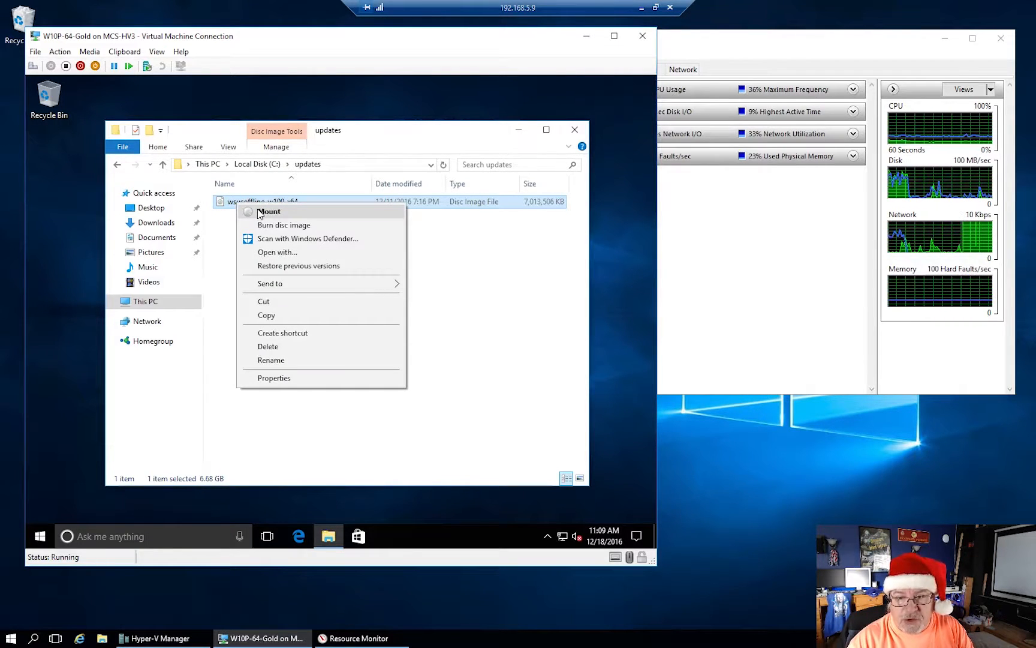
pyautogui.click(259, 213)
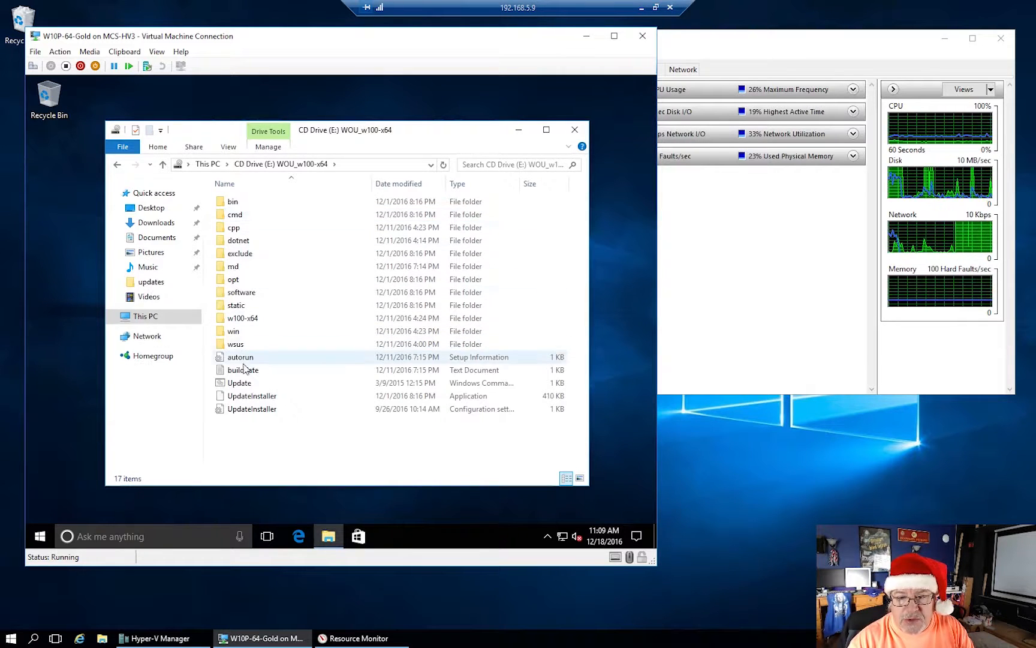
pyautogui.doubleClick(251, 401)
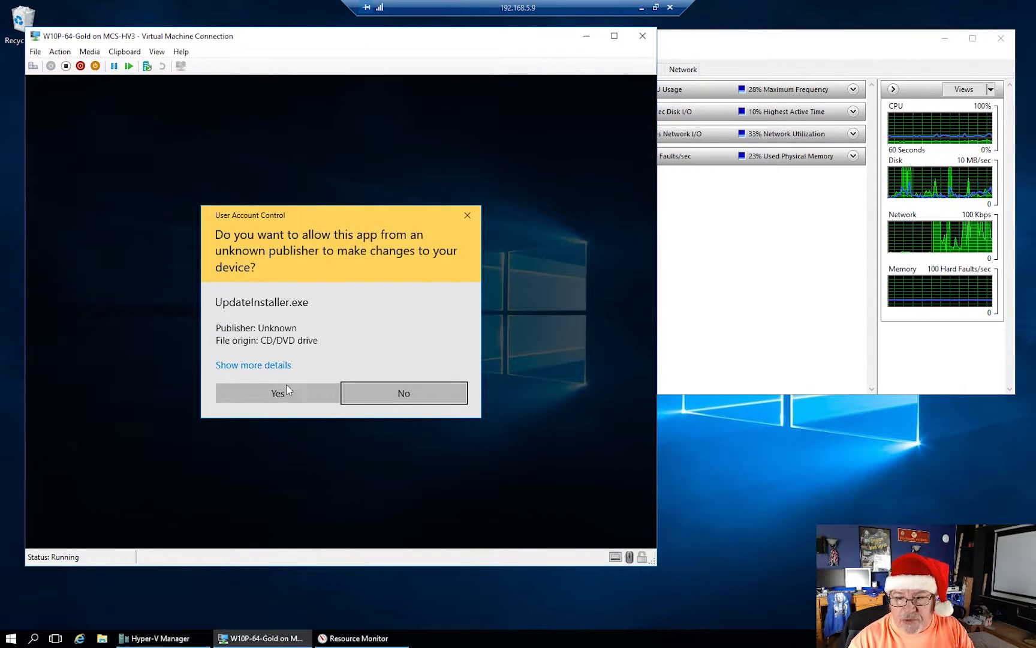
pyautogui.click(288, 399)
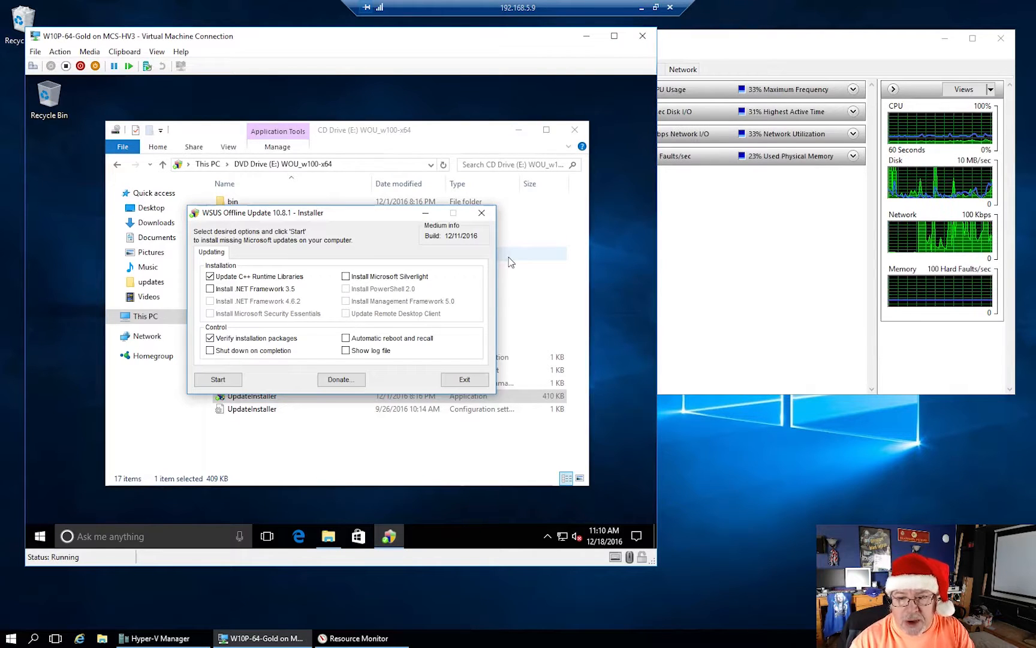
pyautogui.click(218, 380)
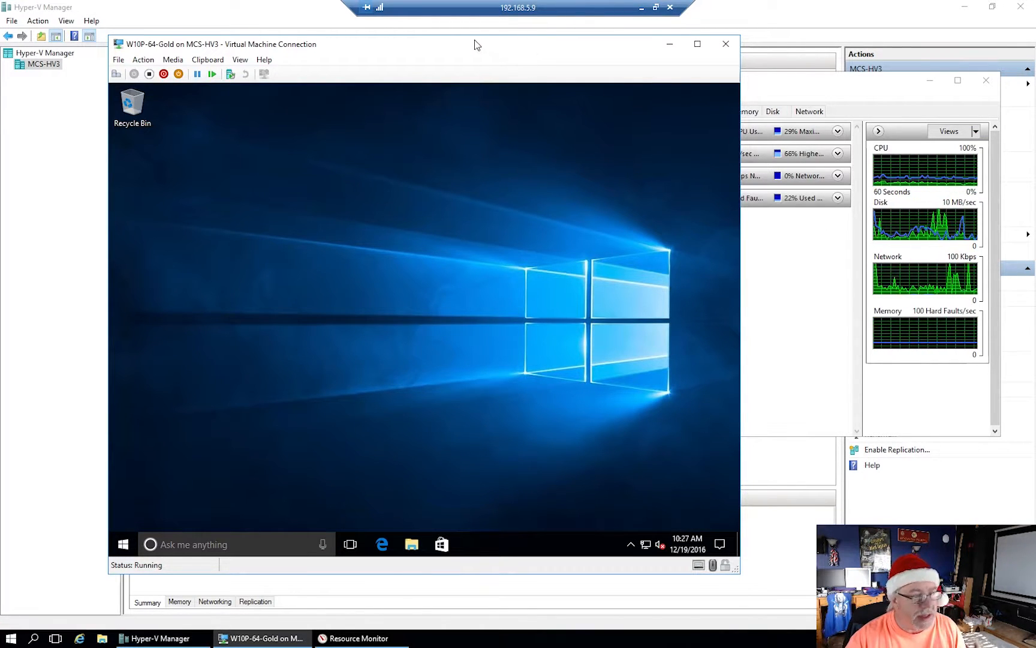
pyautogui.moveTo(479, 48); pyautogui.dragTo(404, 54)
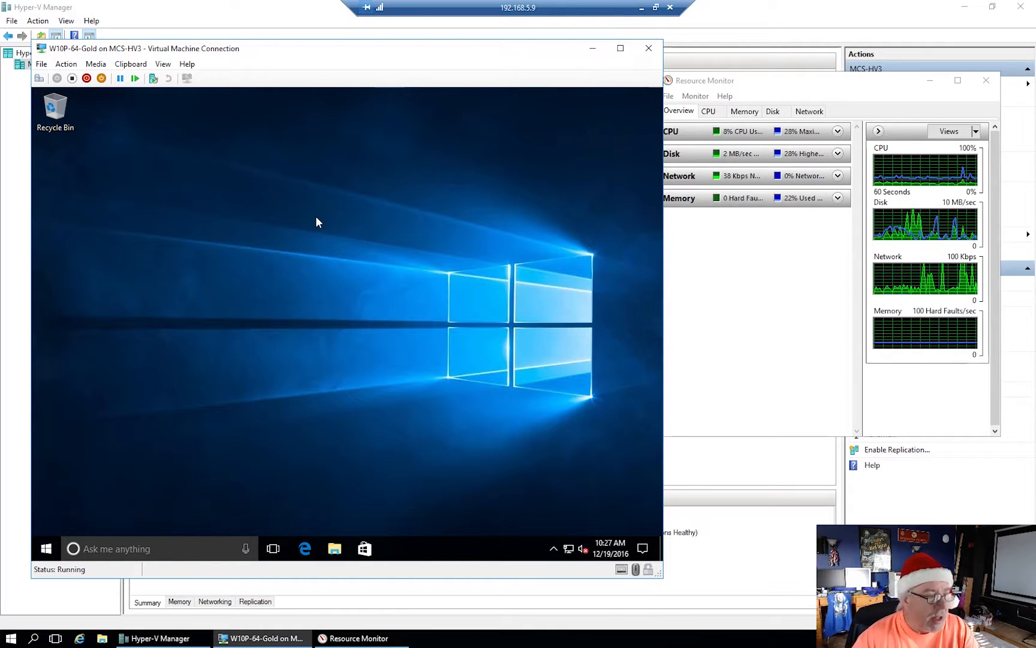
pyautogui.moveTo(318, 54); pyautogui.dragTo(360, 51)
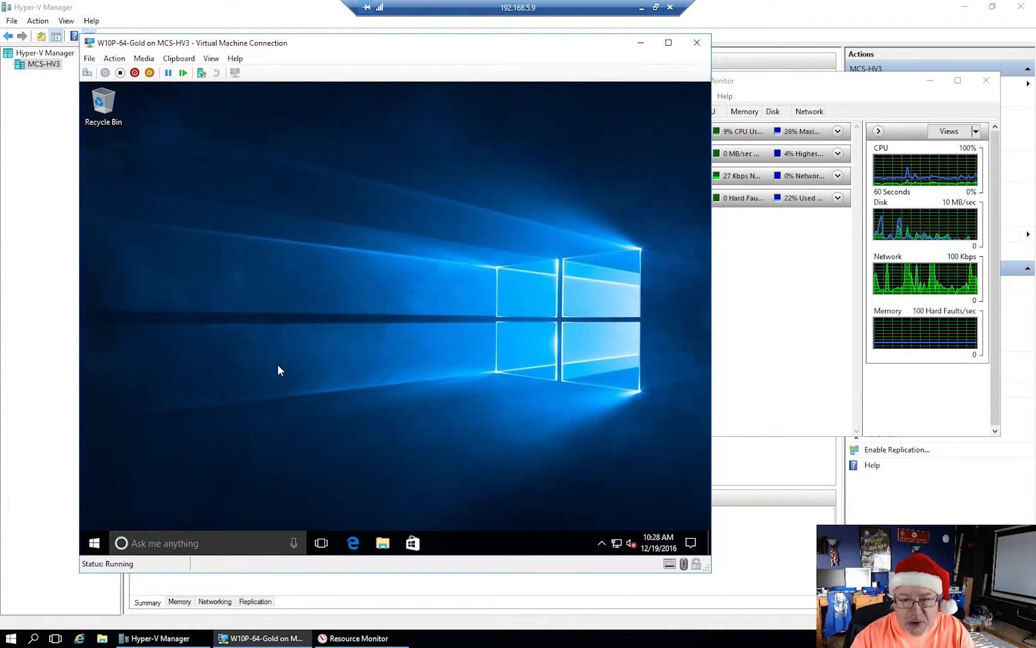
pyautogui.click(94, 544)
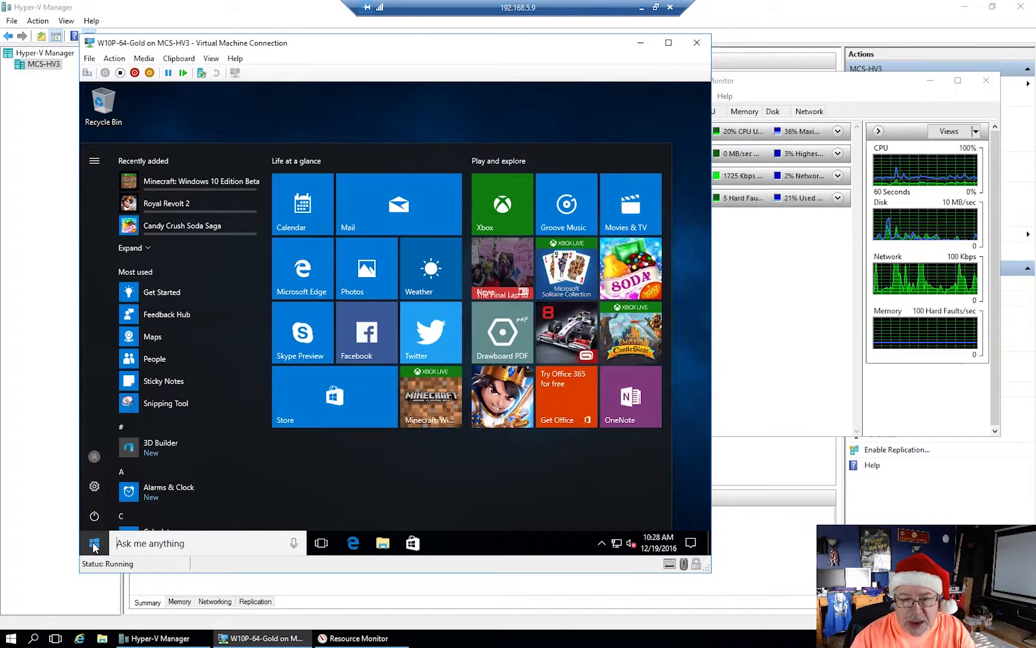
pyautogui.click(387, 546)
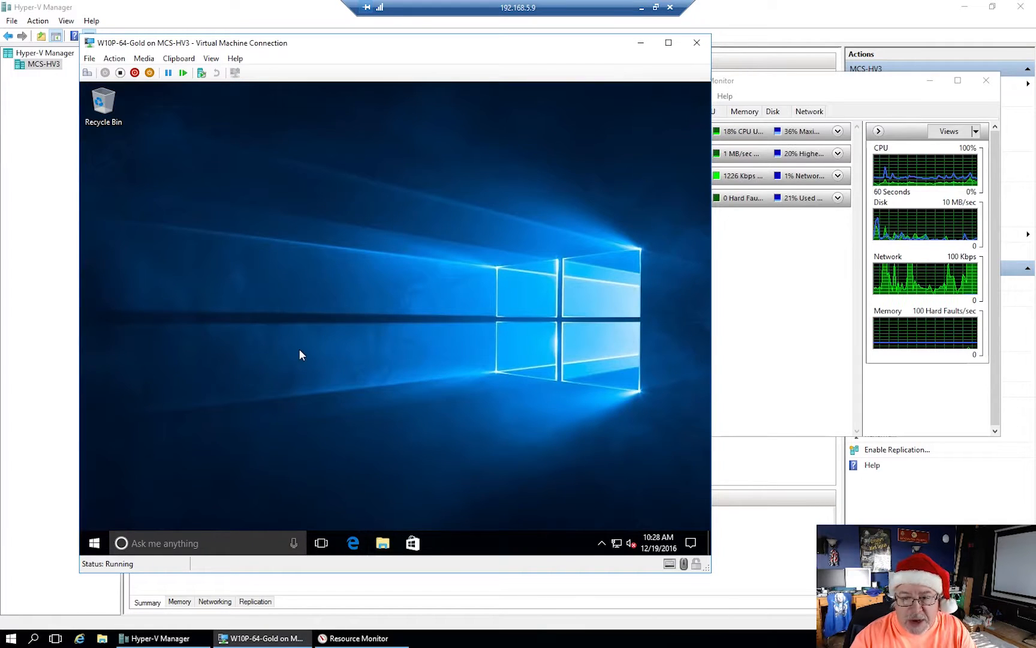
# Browse the virtual machine's local disk to the C:\Windows\System32\Sysprep folder
pyautogui.click(383, 542)
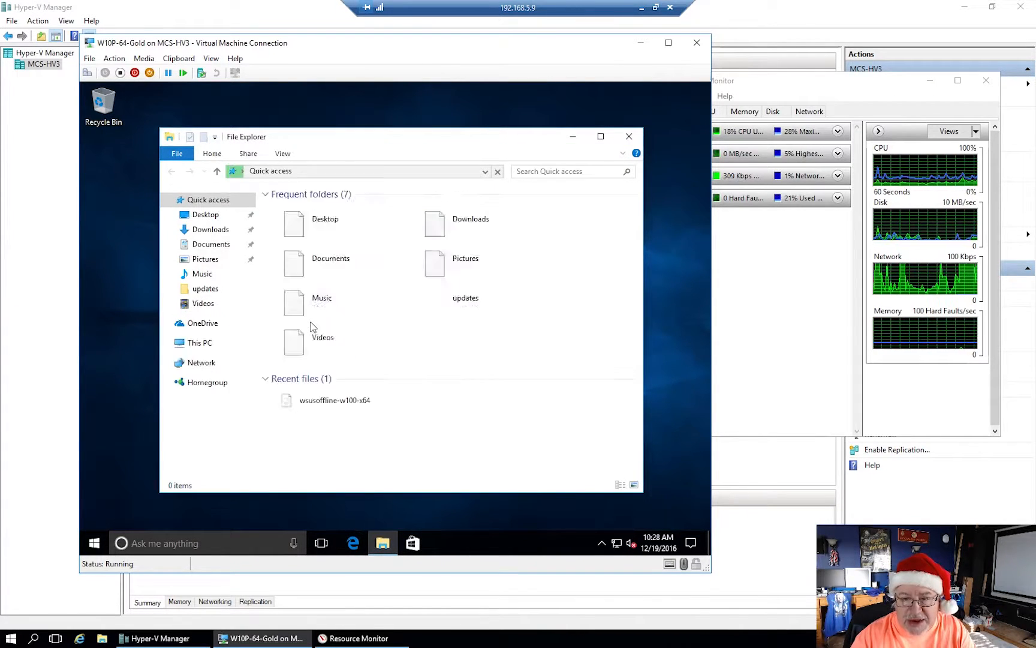
pyautogui.click(196, 347)
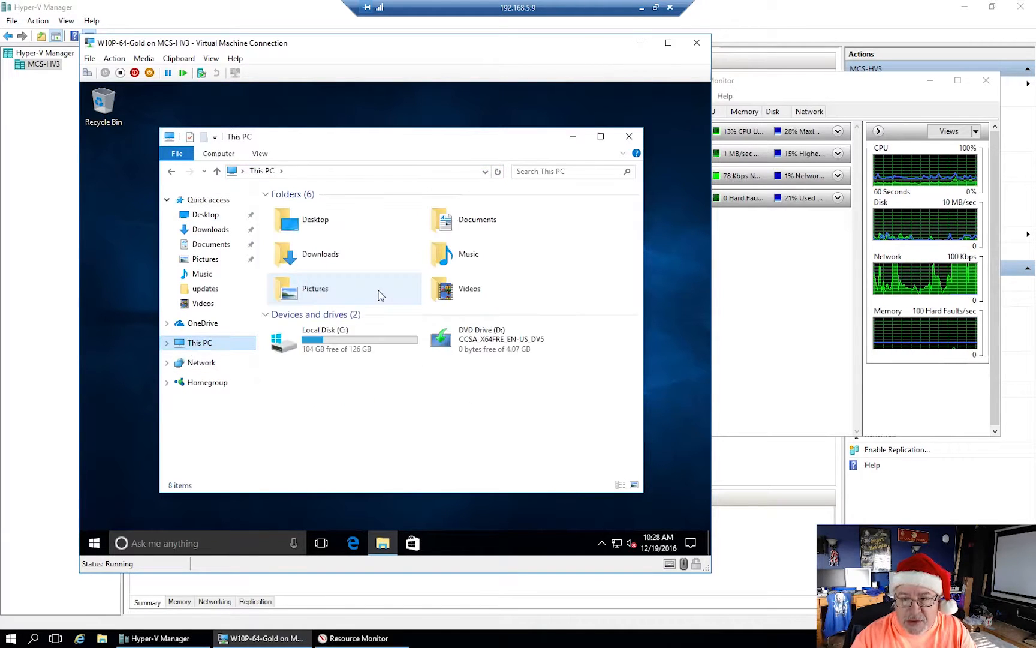
pyautogui.doubleClick(367, 346)
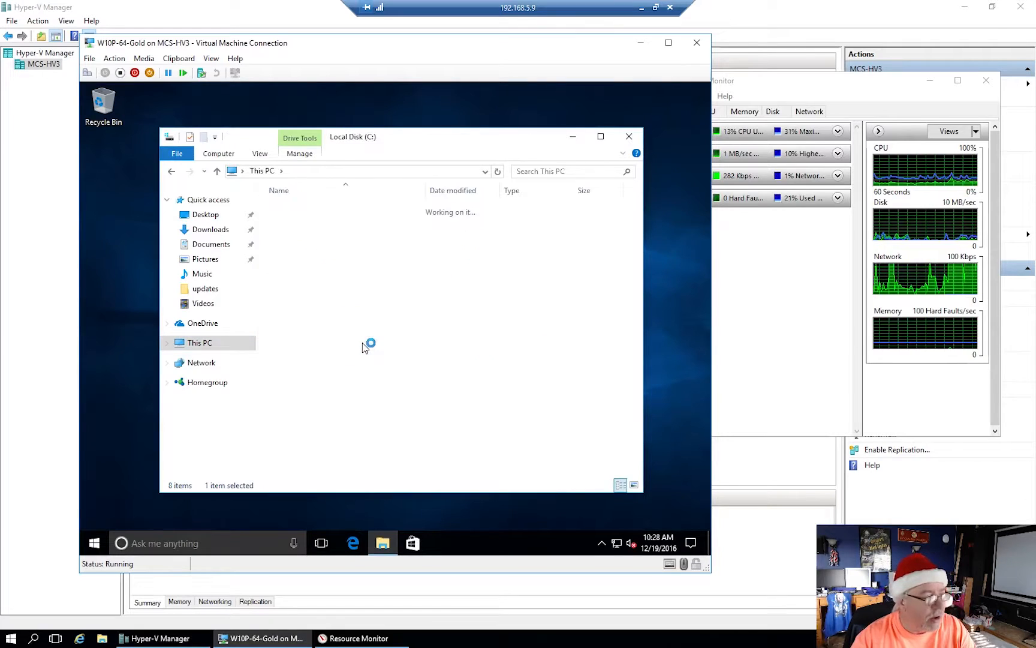
pyautogui.doubleClick(289, 273)
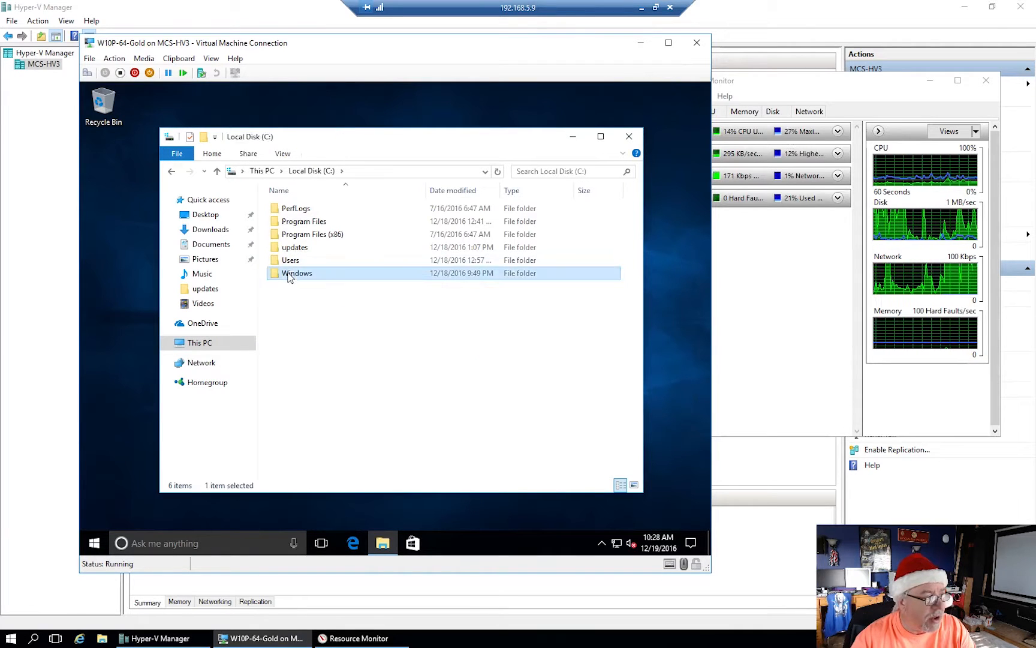
pyautogui.scroll(-2, 324, 316)
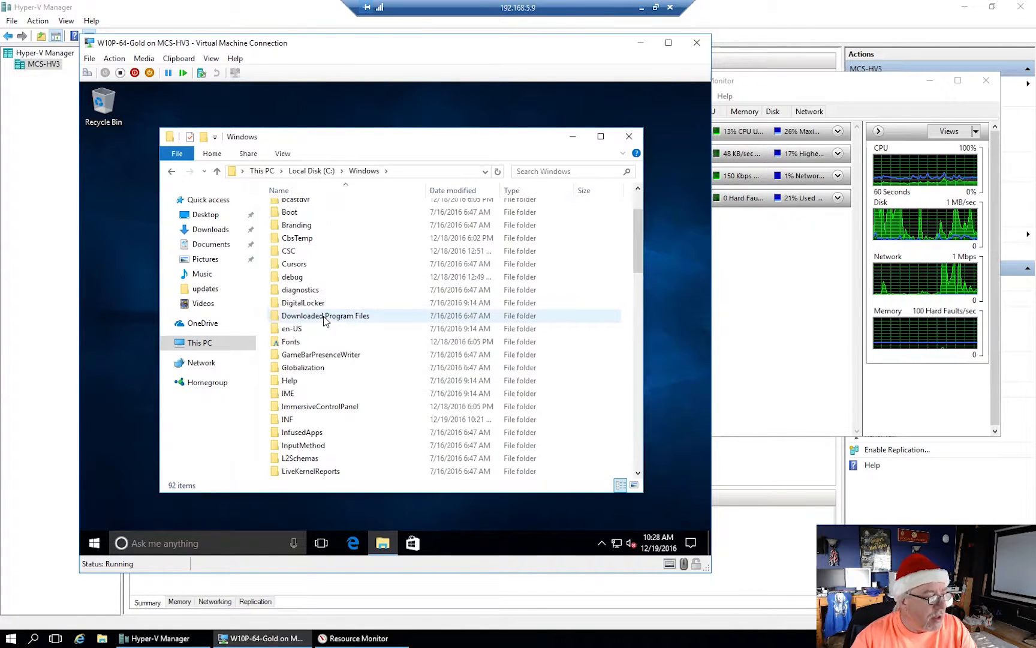
pyautogui.scroll(-11, 325, 318)
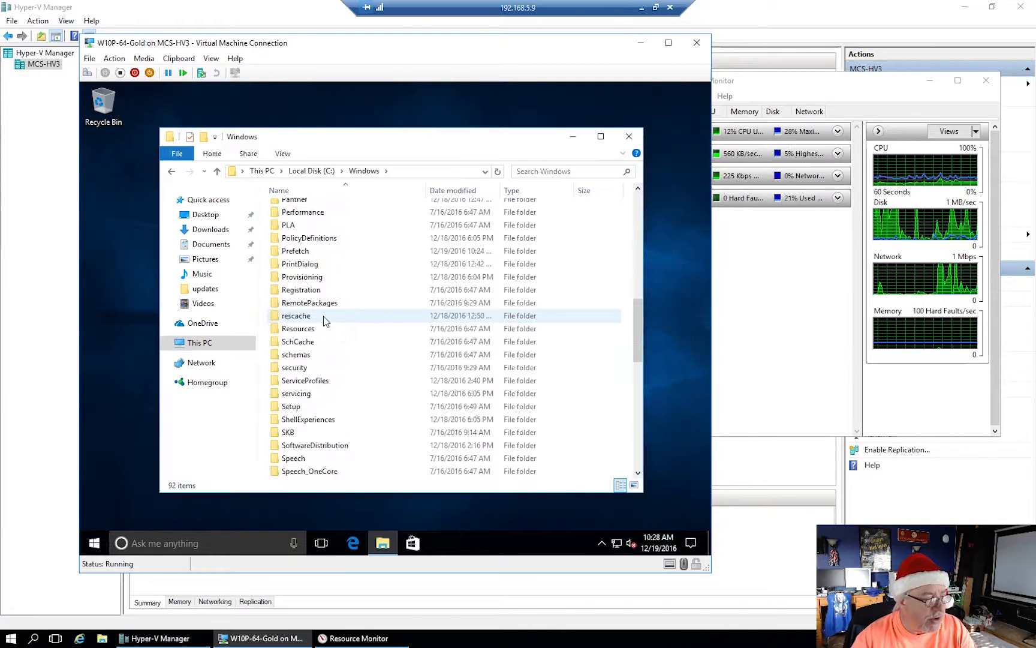
pyautogui.doubleClick(313, 459)
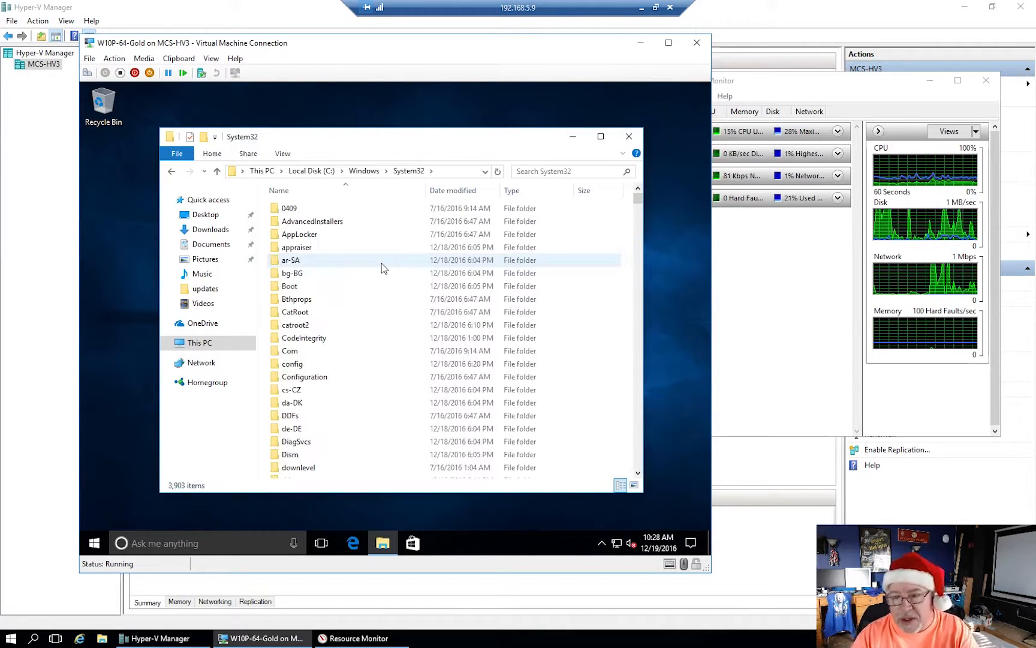
pyautogui.scroll(-6, 381, 266)
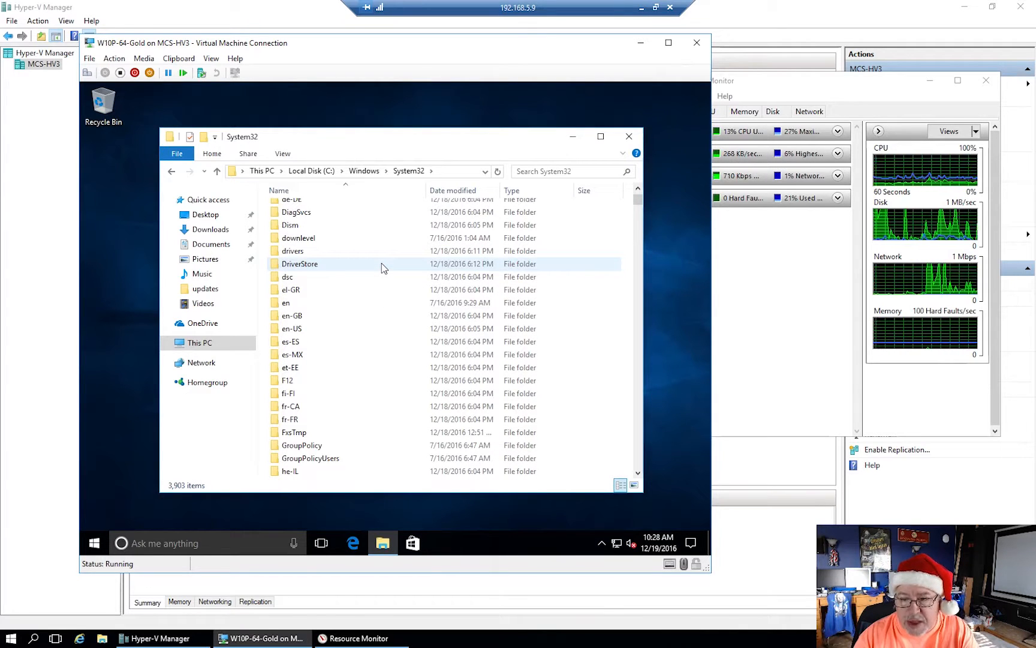
pyautogui.scroll(-6, 382, 267)
pyautogui.scroll(-6, 382, 267)
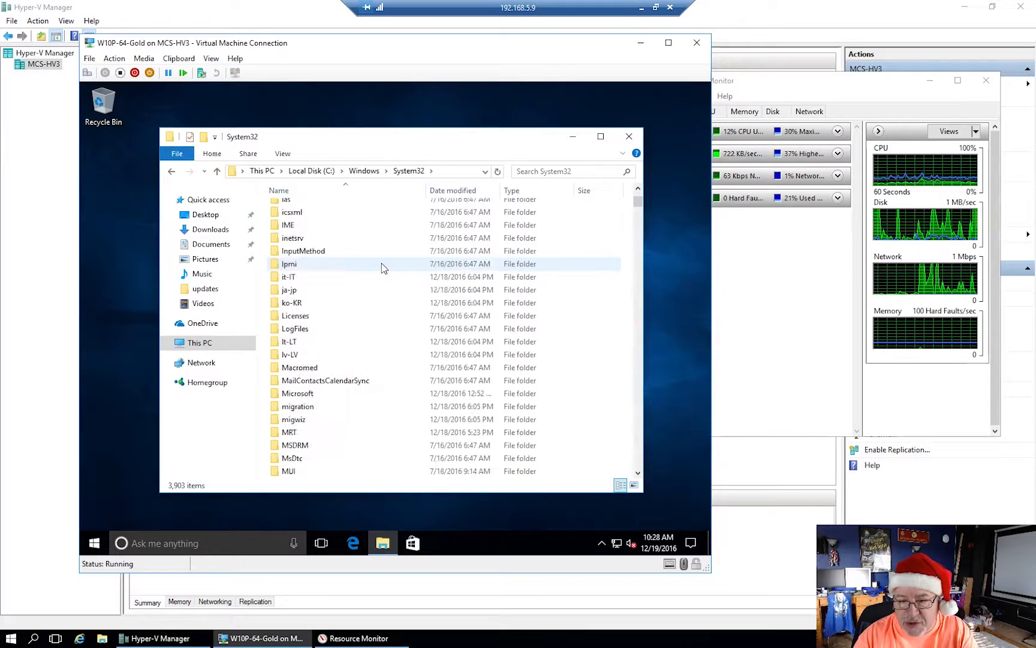
pyautogui.scroll(-8, 383, 268)
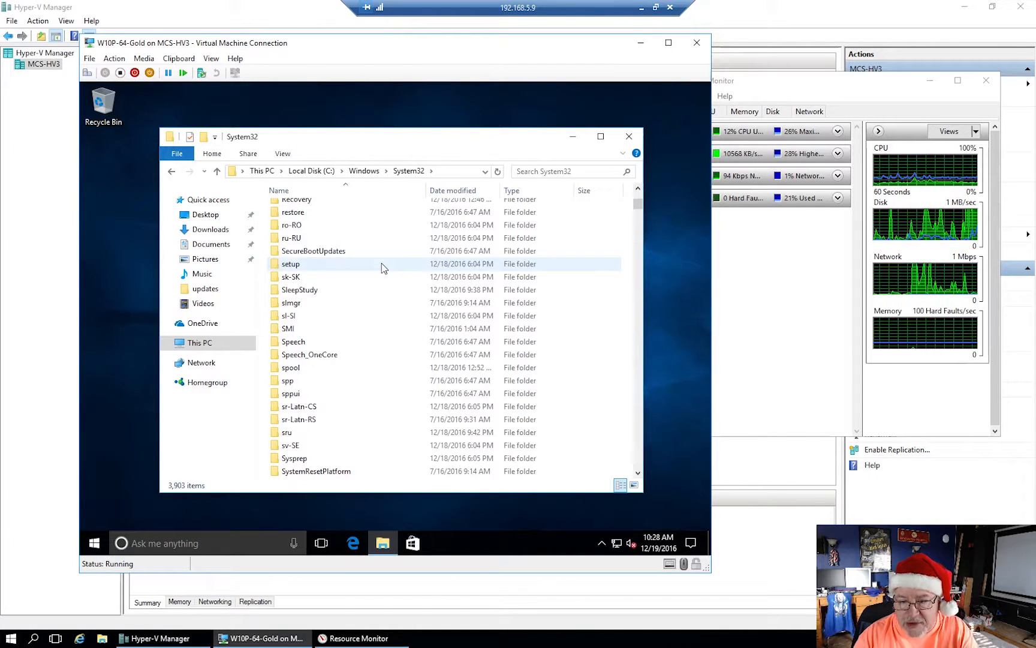
pyautogui.doubleClick(294, 458)
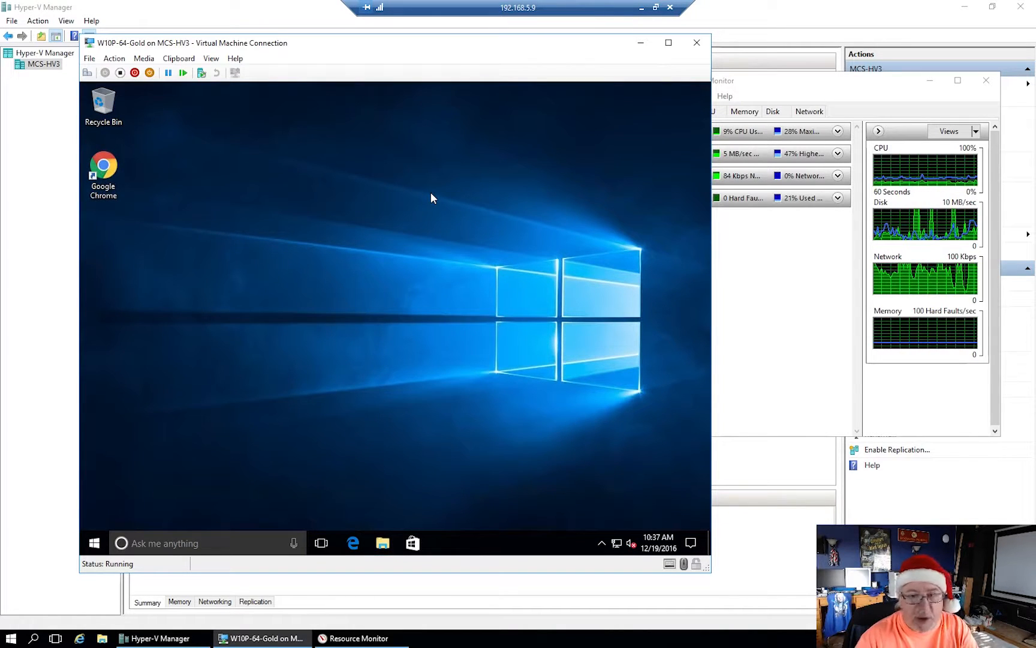
# Review the W10P-64-Gold virtual machine's hard drive, DVD drive and firmware boot order settings, and close them without changes
pyautogui.click(243, 19)
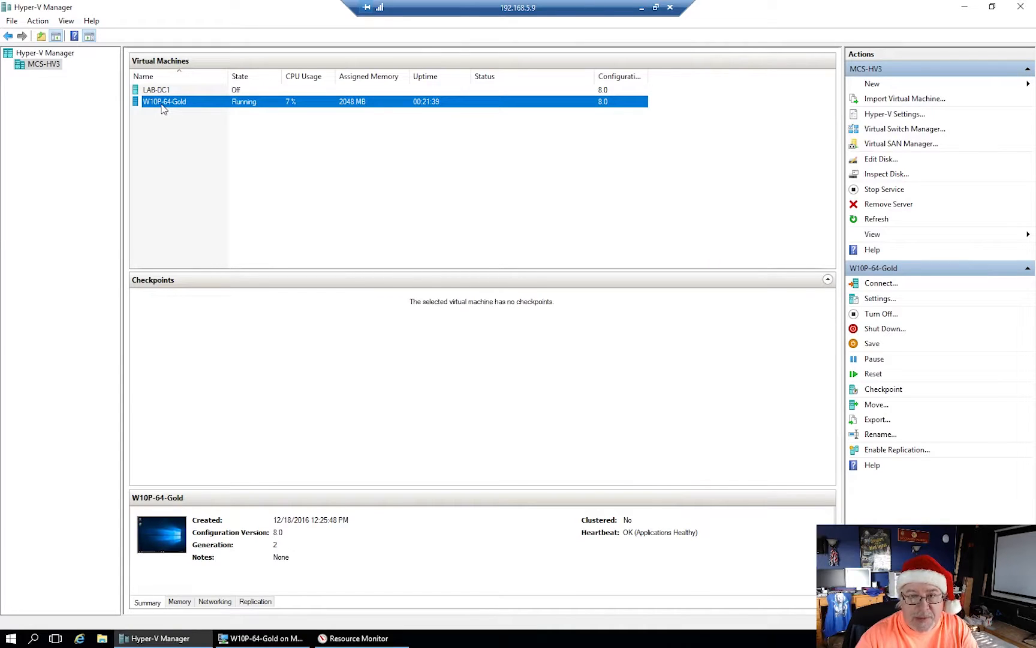
pyautogui.rightClick(163, 107)
pyautogui.click(183, 129)
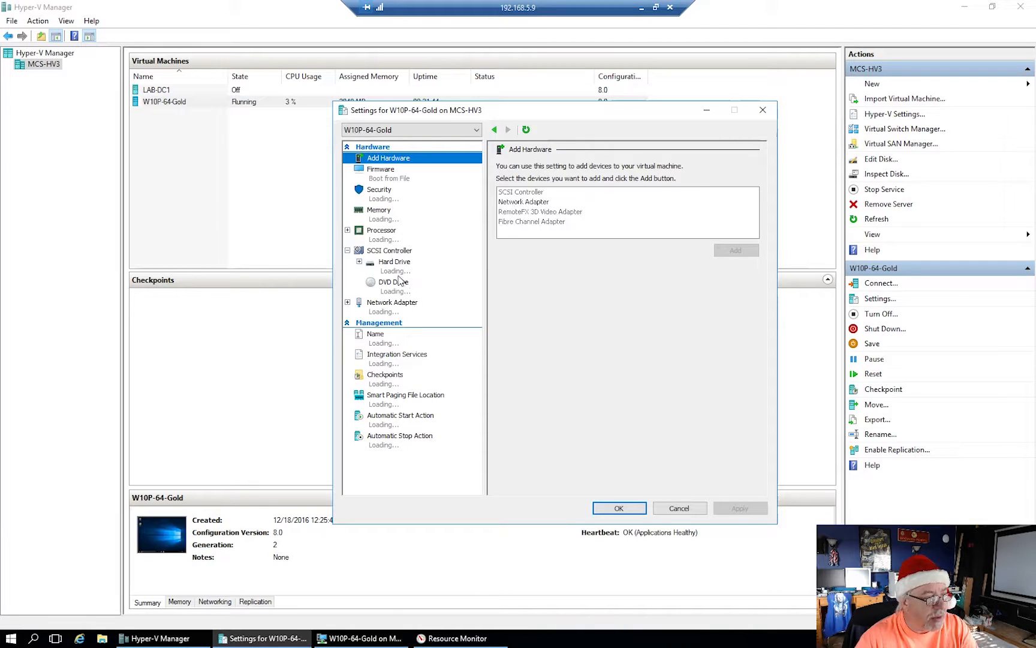
pyautogui.click(401, 271)
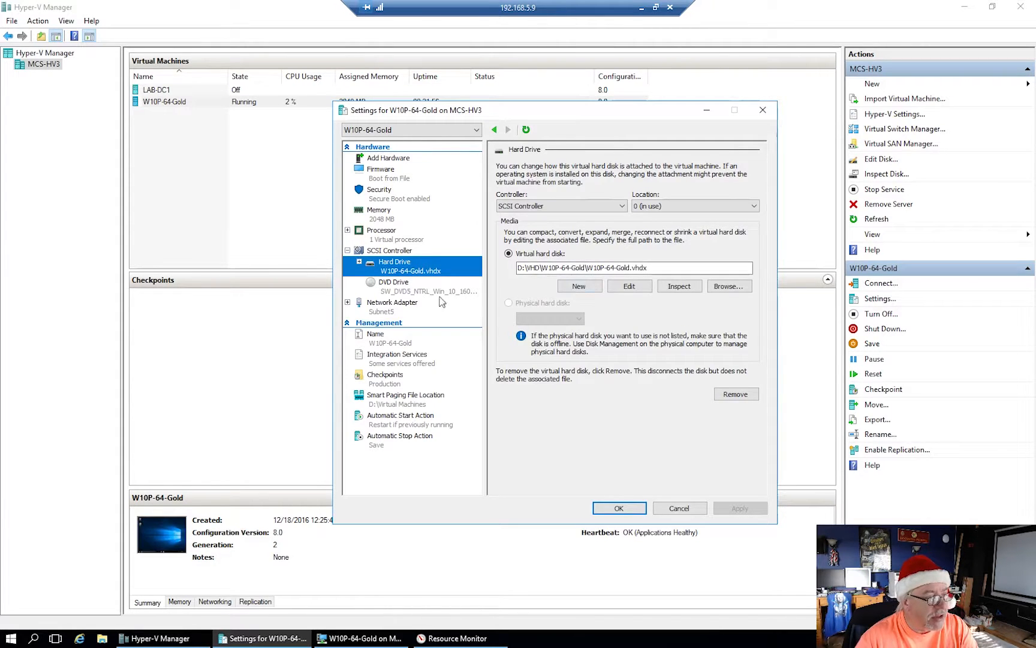
pyautogui.click(412, 293)
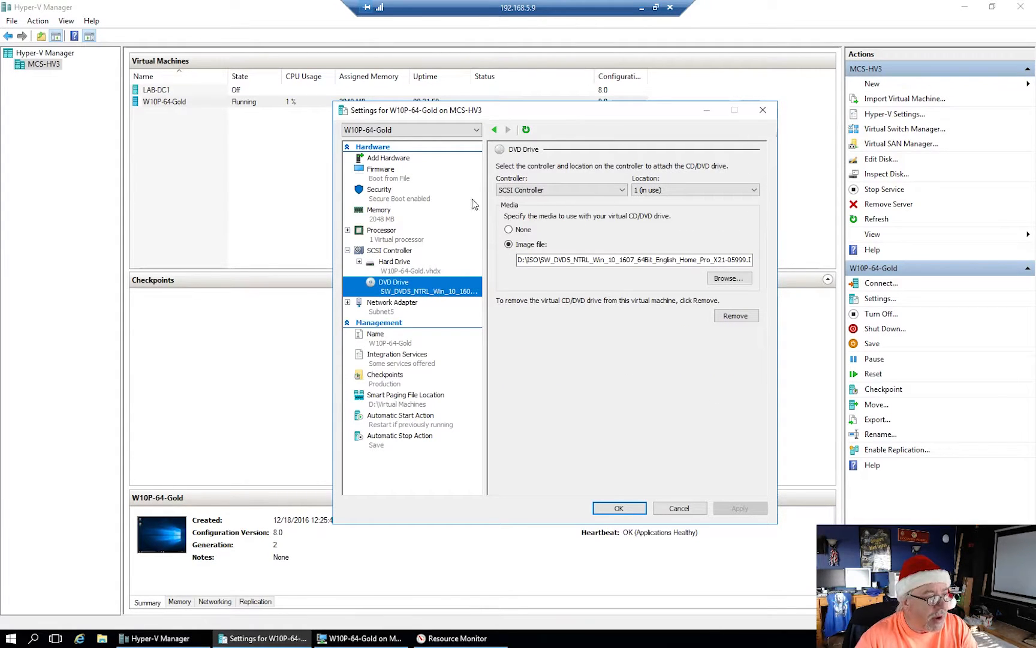
pyautogui.click(401, 179)
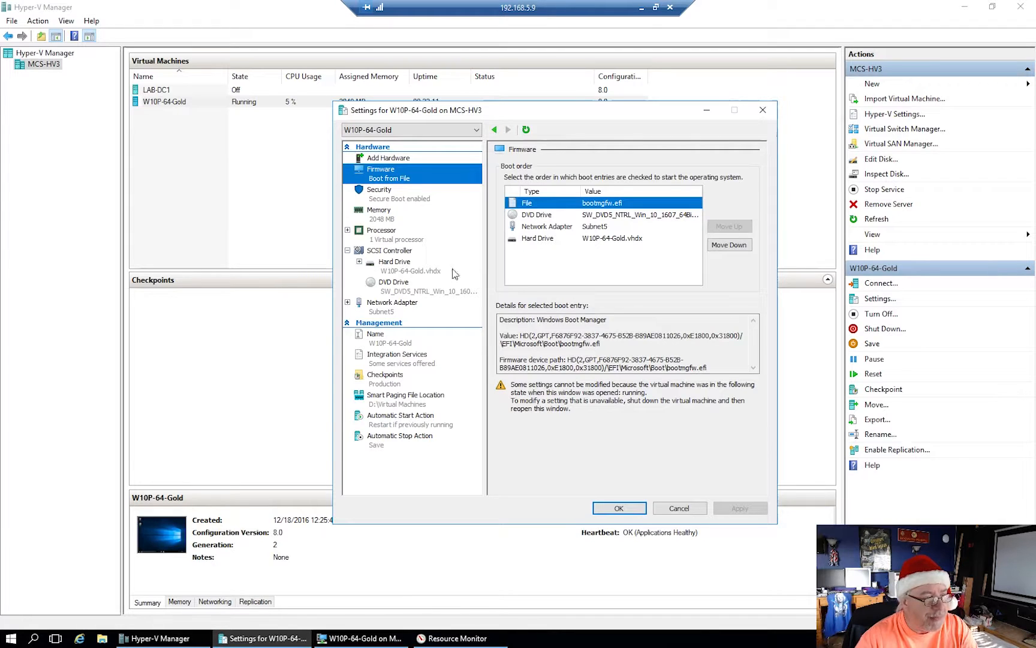
pyautogui.click(680, 508)
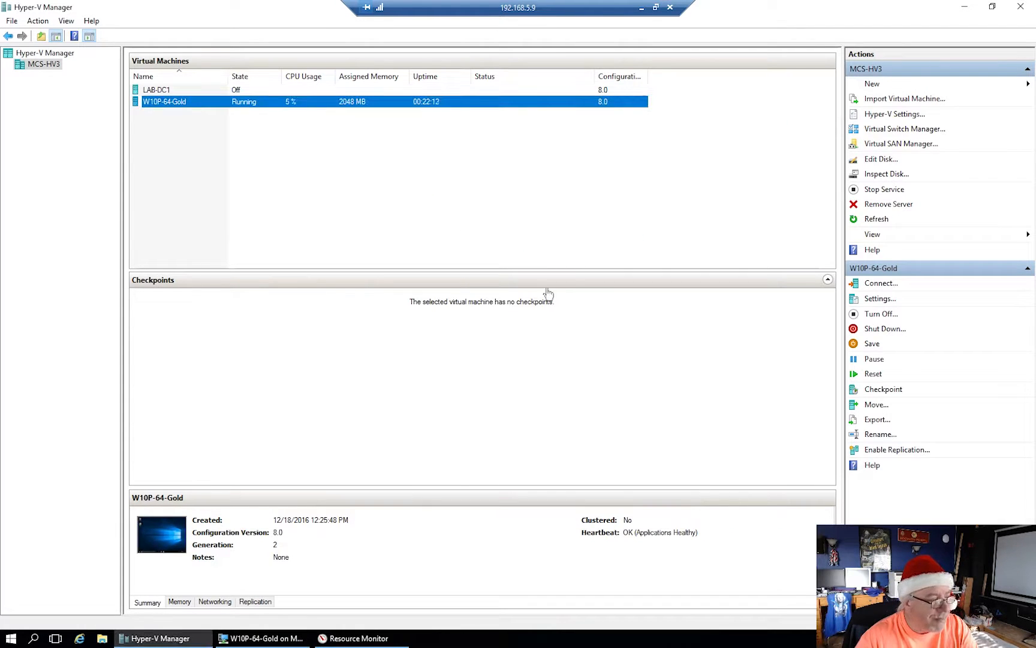
# Return to the W10P-64-Gold session and run "Sysprep /generalize /oobe /mode:vm /shutdown" from C:\Windows\System32\Sysprep
pyautogui.click(273, 638)
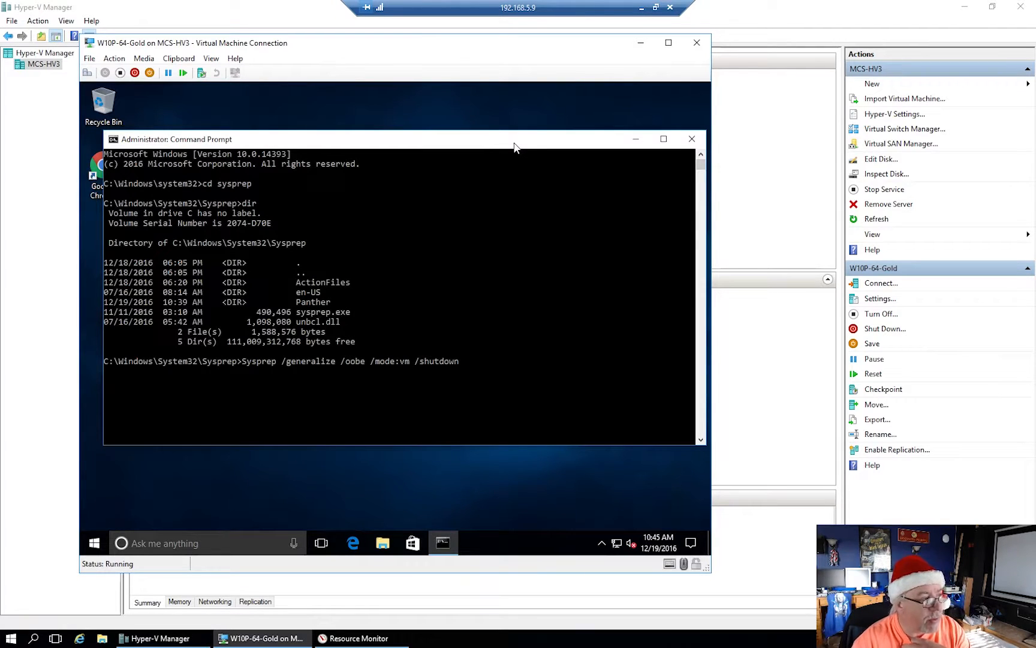
pyautogui.press('Return')
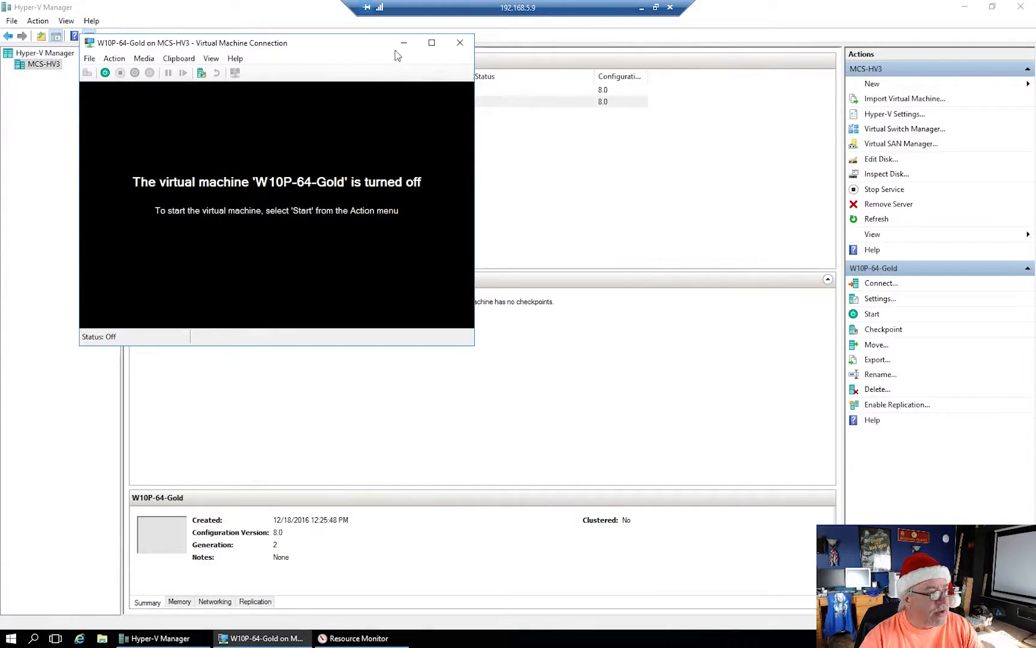
# Close the W10P-64-Gold connection window, start exporting that virtual machine and browse the network for a save location
pyautogui.click(459, 43)
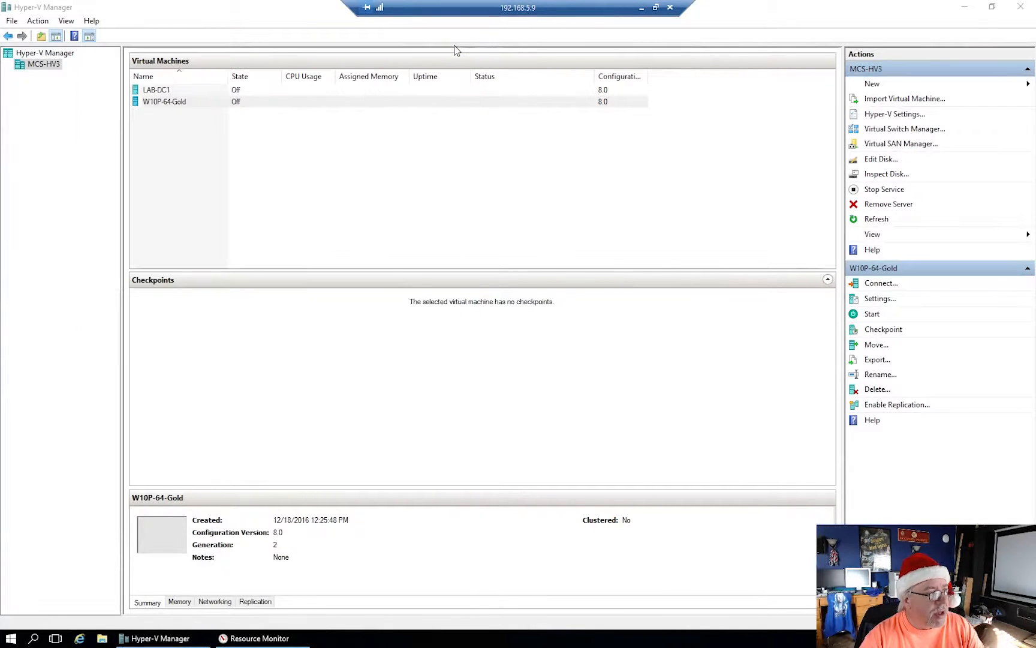
pyautogui.rightClick(205, 106)
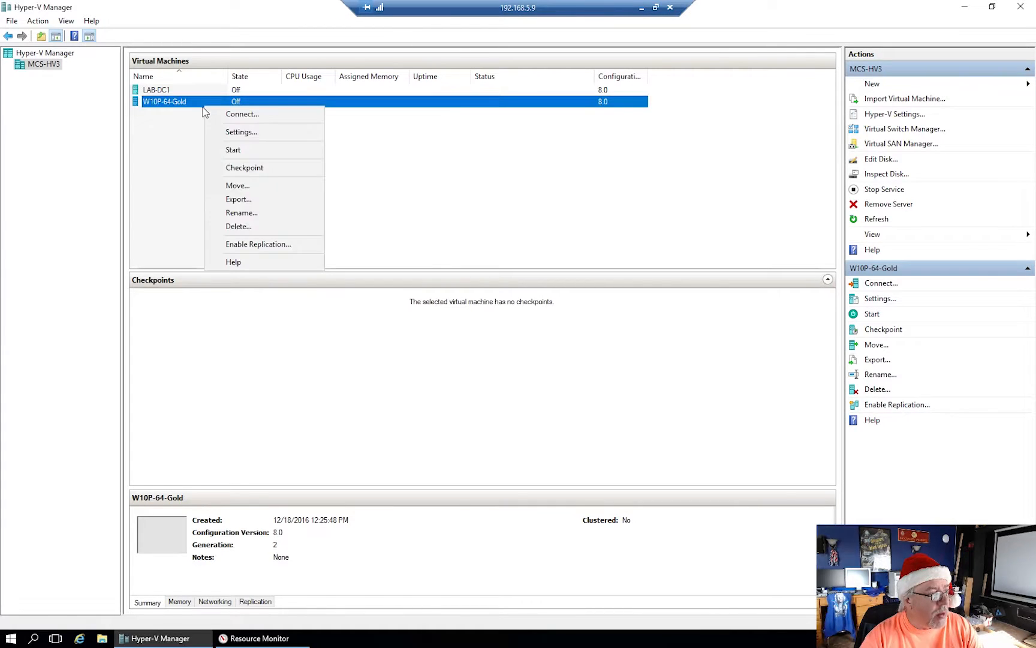
pyautogui.click(240, 199)
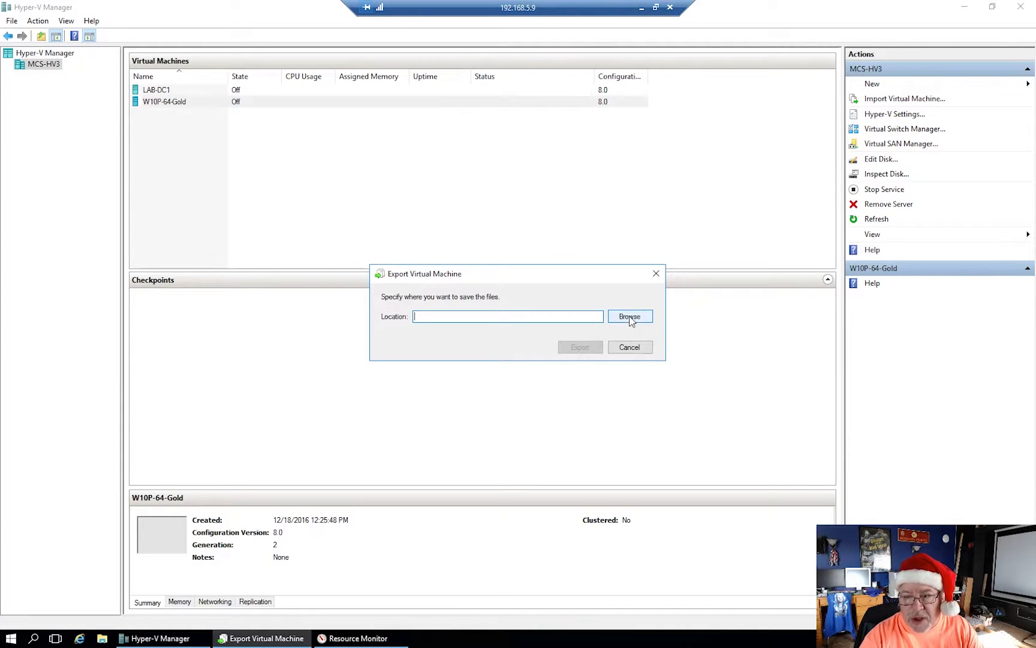
pyautogui.click(630, 318)
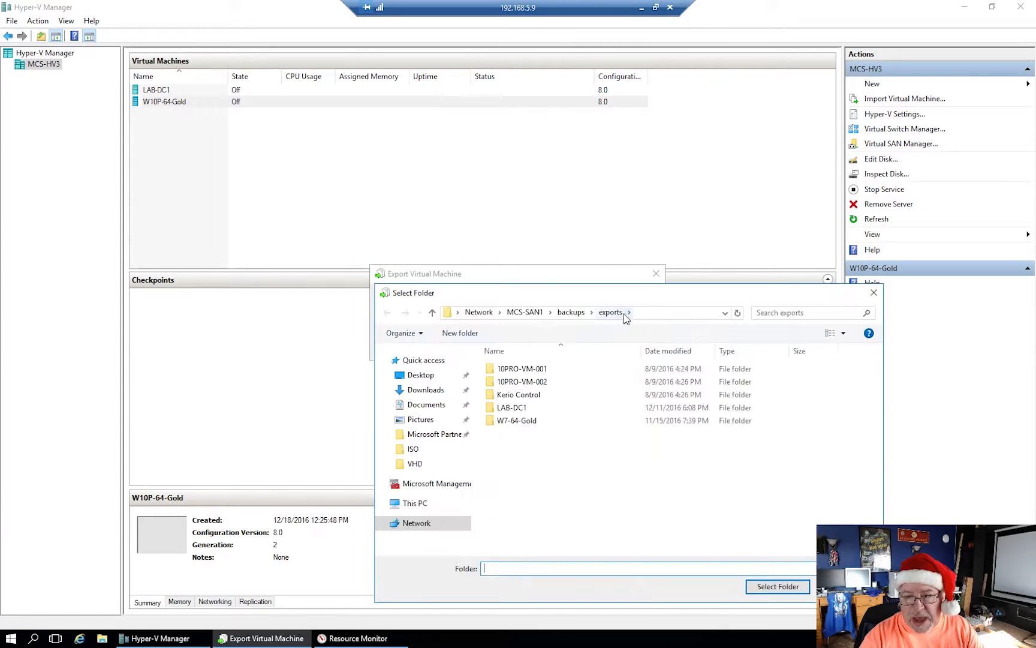
pyautogui.click(430, 504)
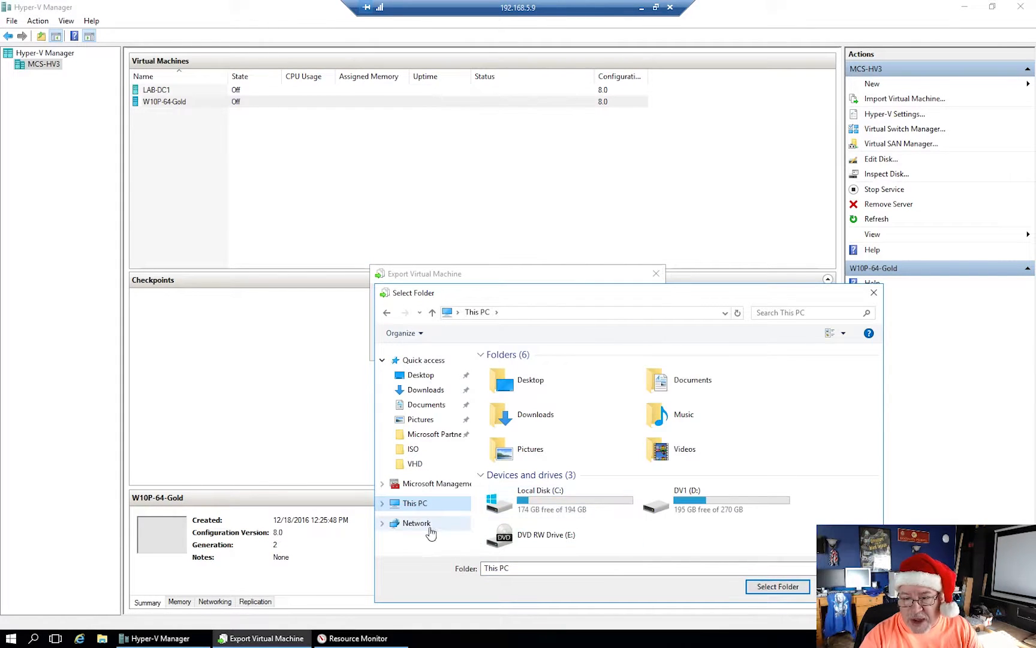
pyautogui.click(419, 527)
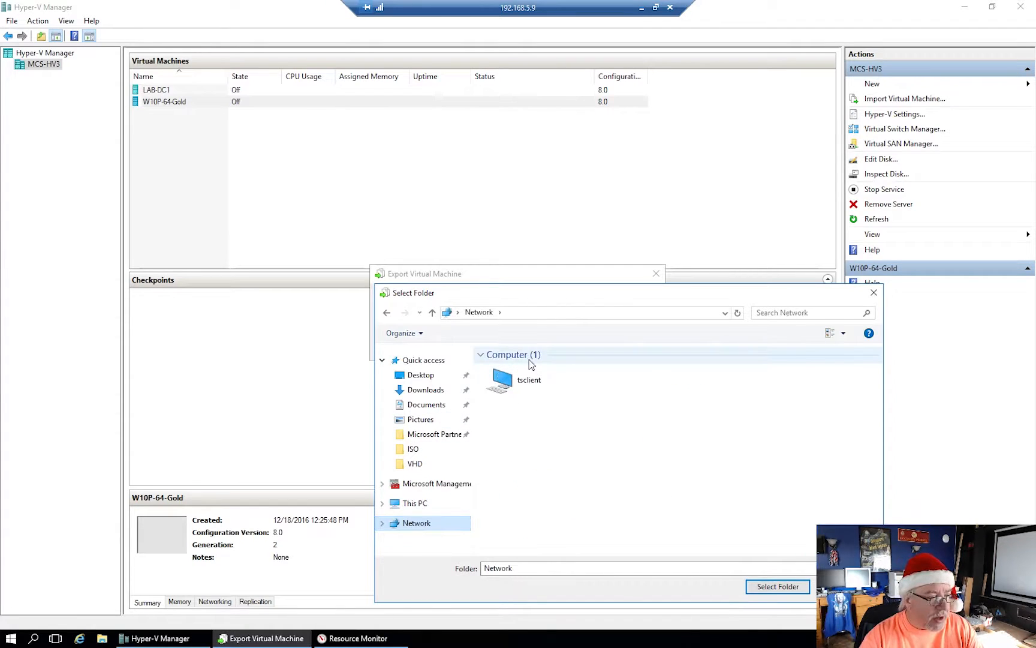
pyautogui.moveTo(587, 300); pyautogui.dragTo(493, 159)
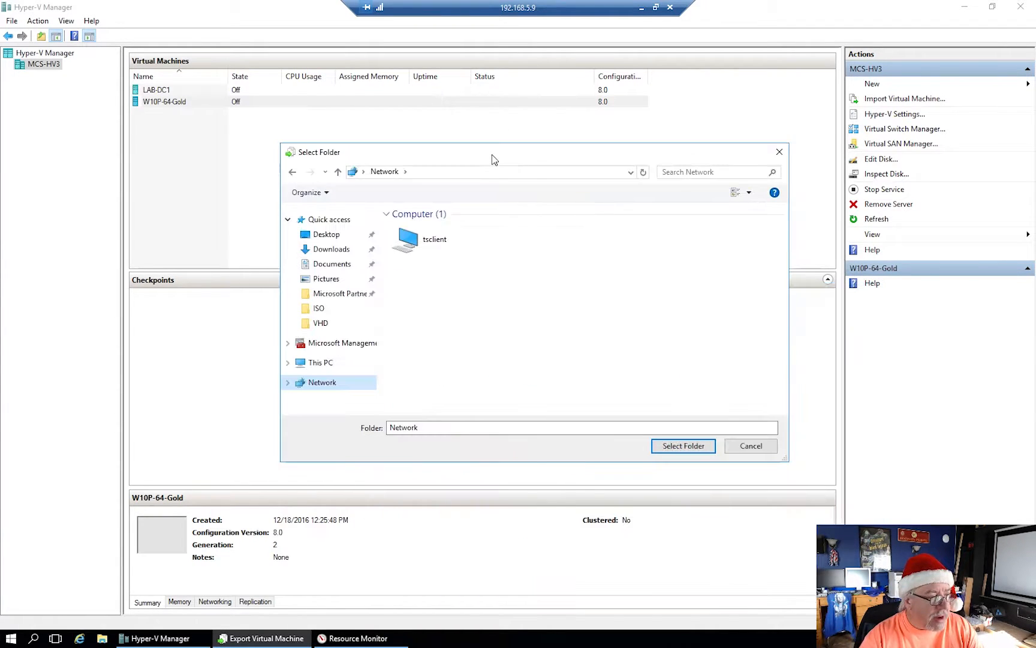
# Try to open the network path \\mcs-nas as the export location
pyautogui.click(631, 172)
pyautogui.click(631, 172)
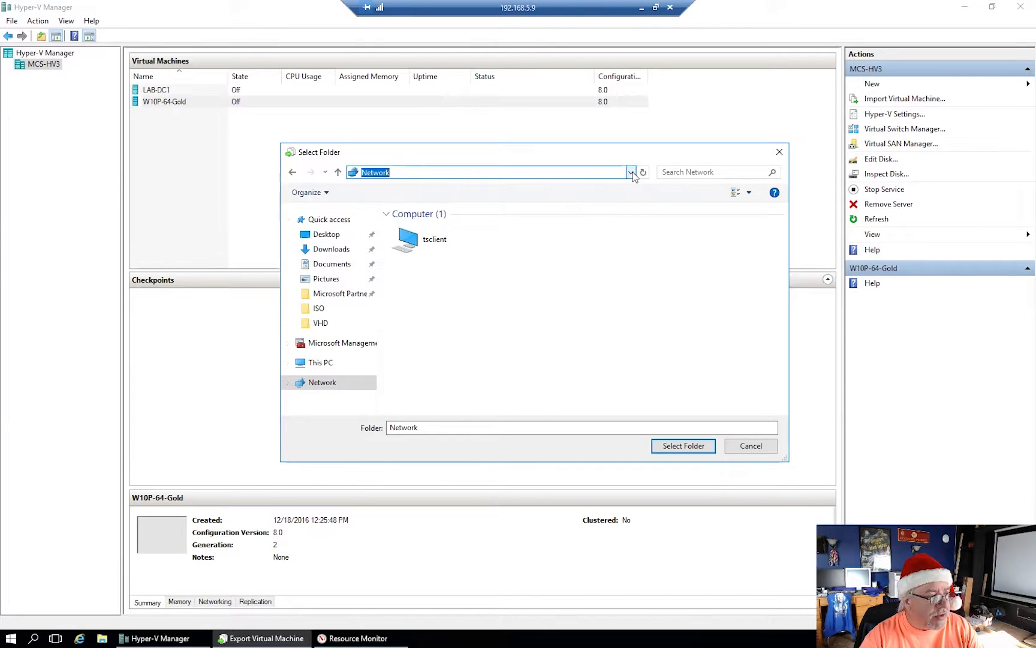
pyautogui.write('\\\\')
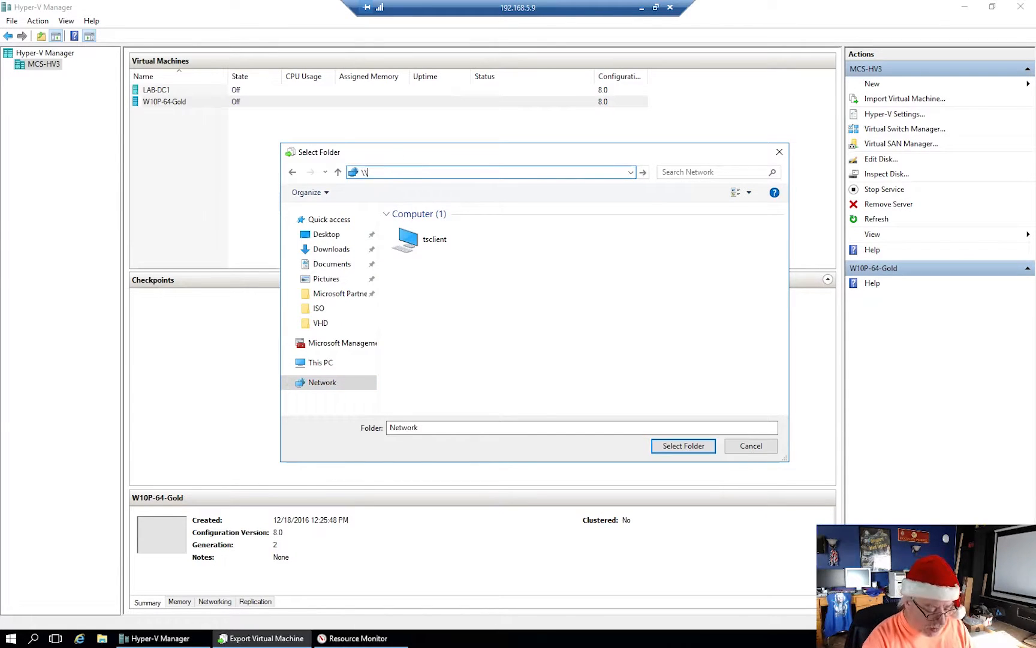
pyautogui.write('mcs-')
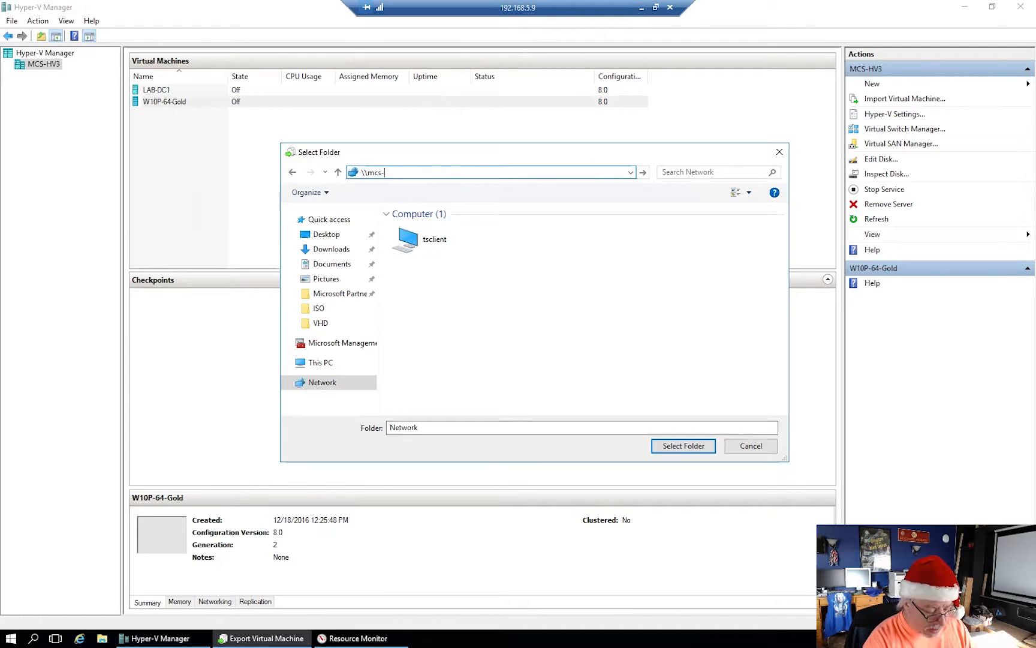
pyautogui.write('nas')
pyautogui.press('Return')
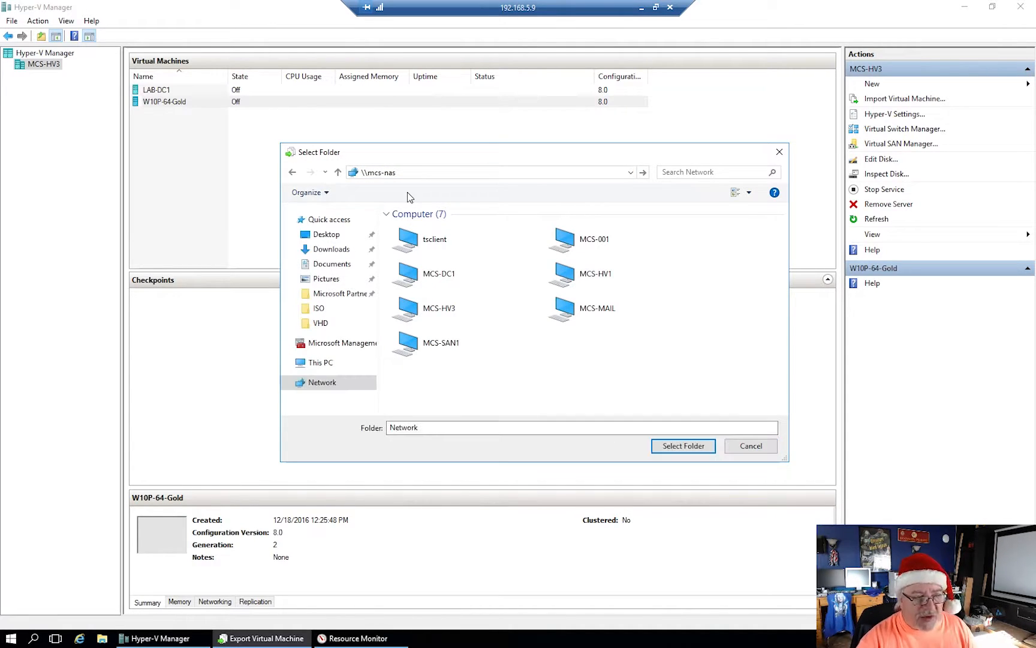
# Set the export location to \\MCS-SAN1\backups\exports and export the W10P-64-Gold virtual machine there
pyautogui.doubleClick(446, 354)
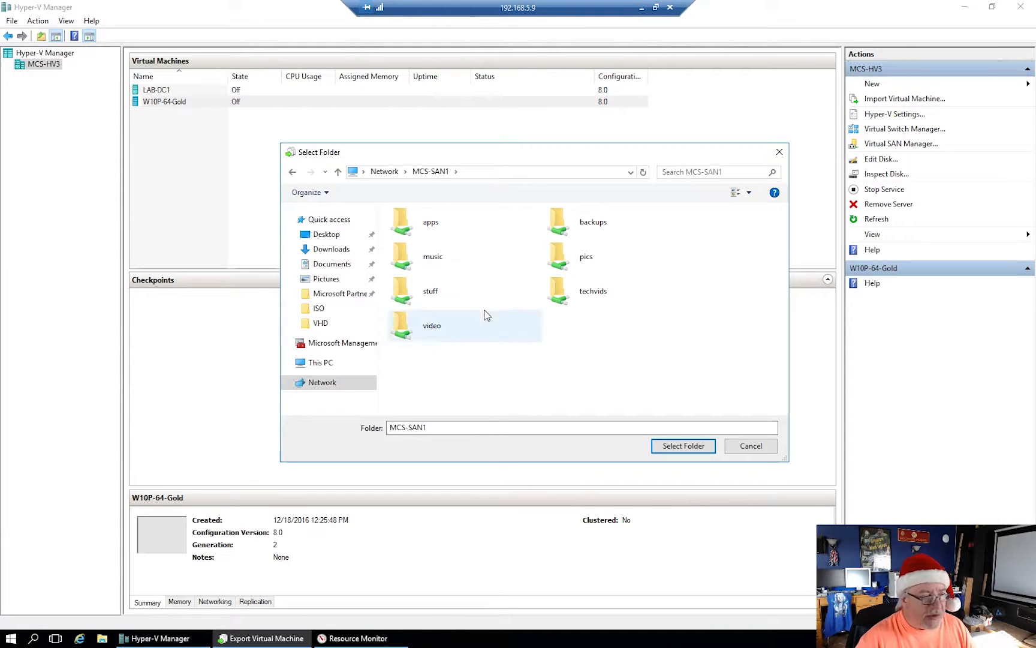
pyautogui.doubleClick(594, 225)
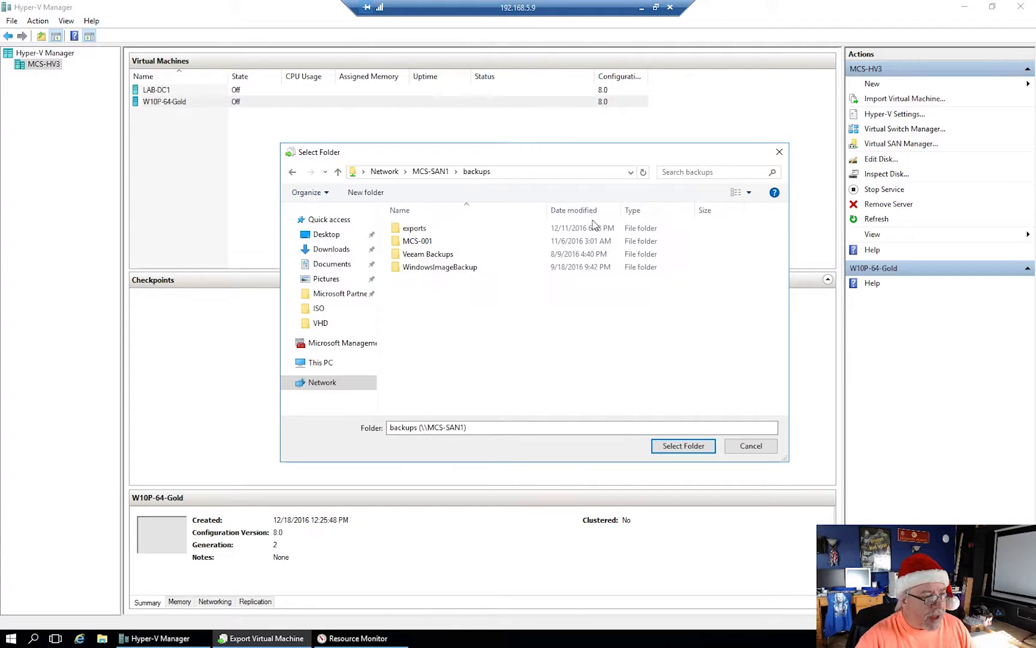
pyautogui.doubleClick(427, 230)
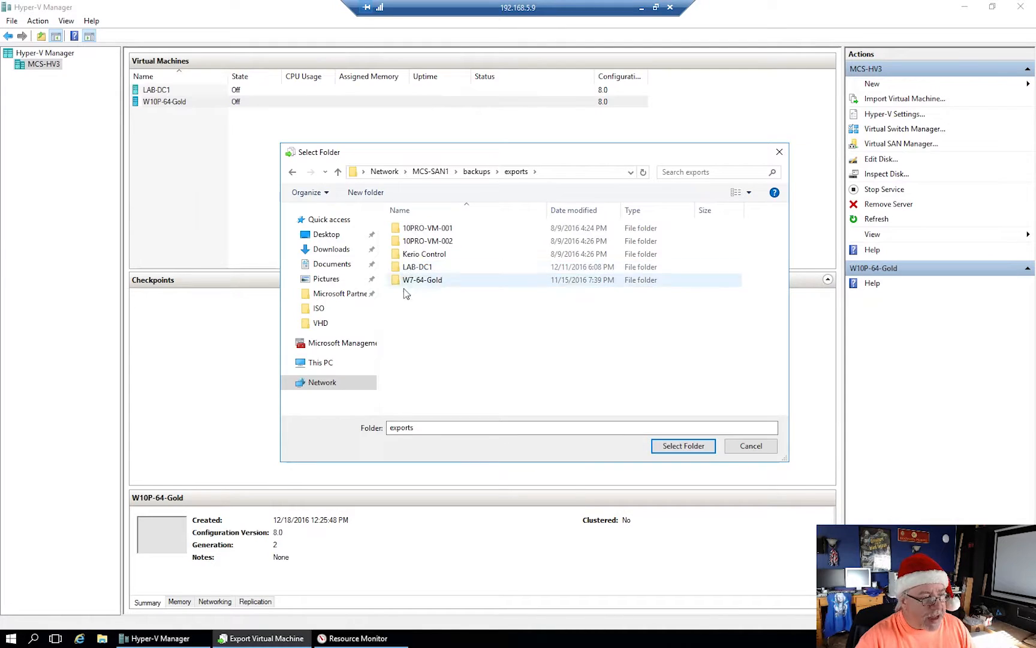
pyautogui.click(671, 448)
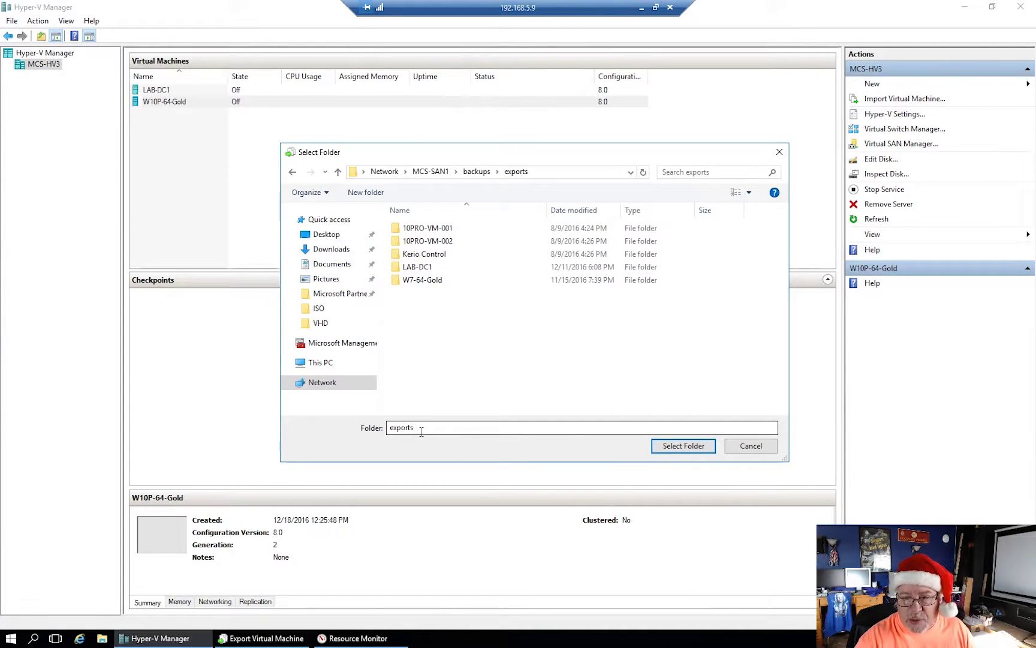
pyautogui.click(684, 450)
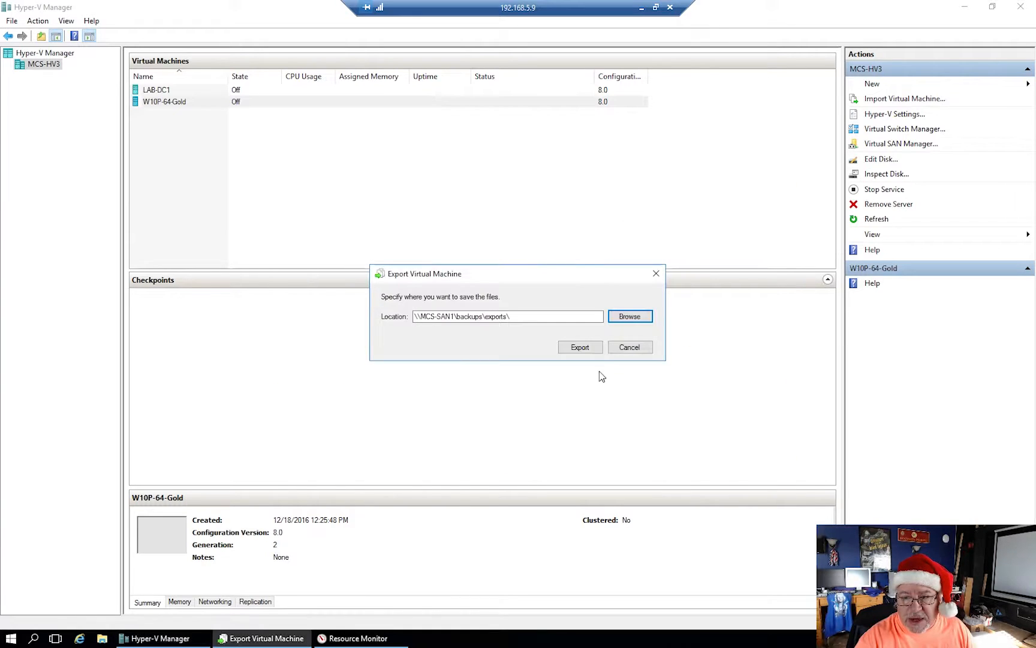
pyautogui.click(583, 348)
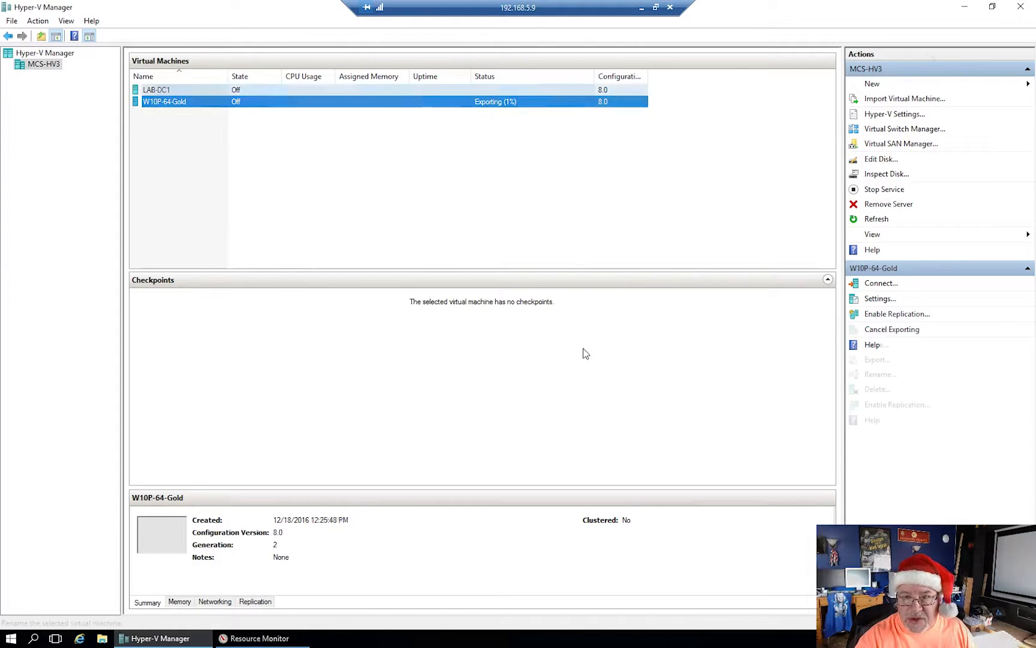
# Minimize Hyper-V Manager, check the contents of the DV2 (E:) drive in File Explorer, and close that window
pyautogui.click(964, 6)
pyautogui.click(102, 638)
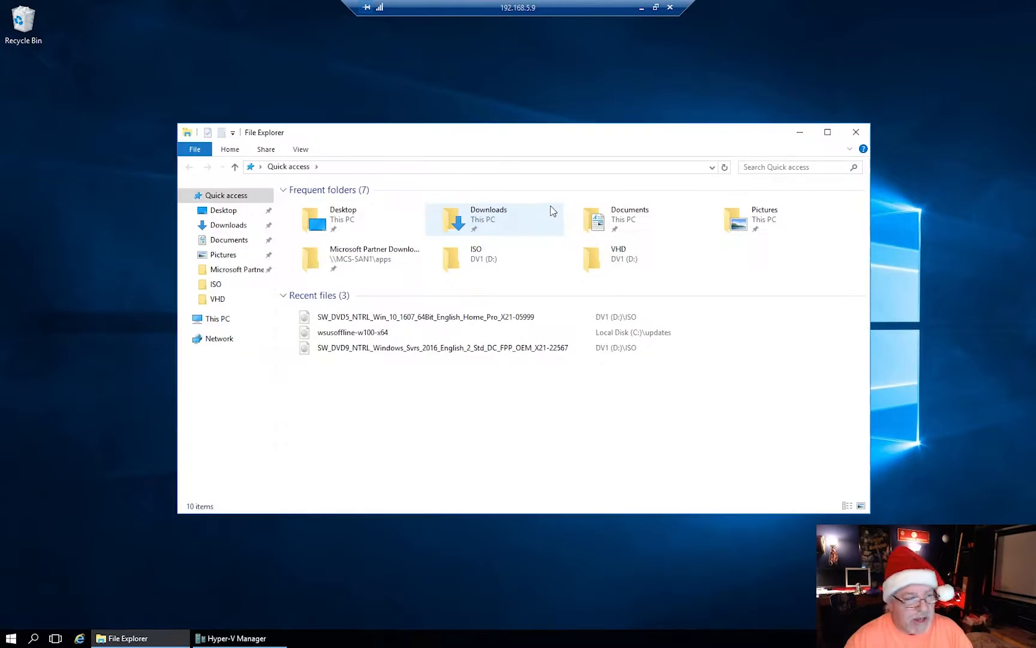
pyautogui.click(222, 319)
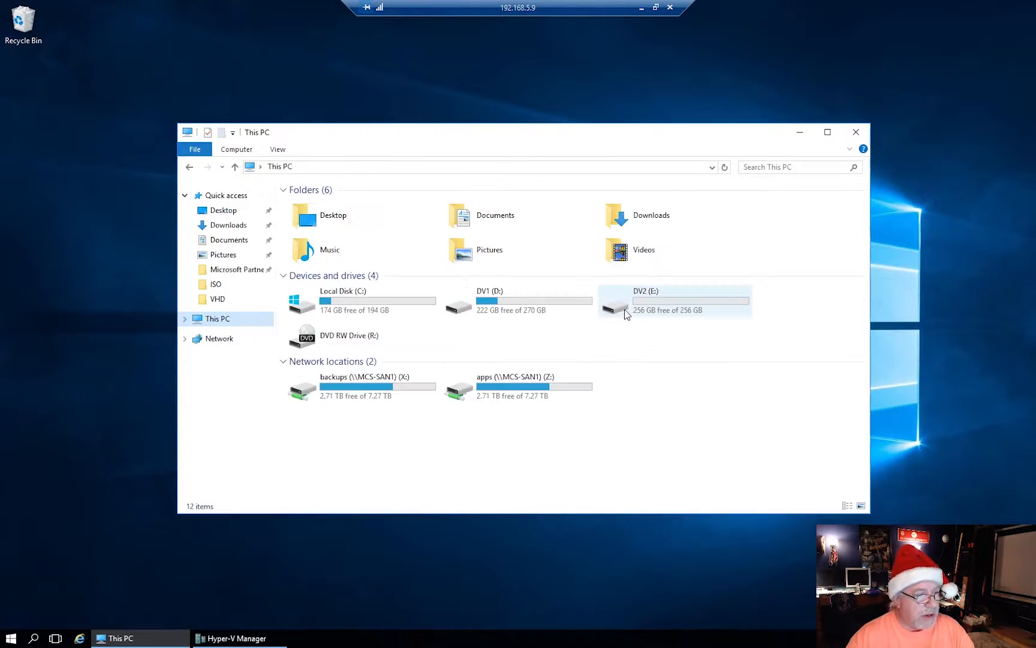
pyautogui.doubleClick(684, 304)
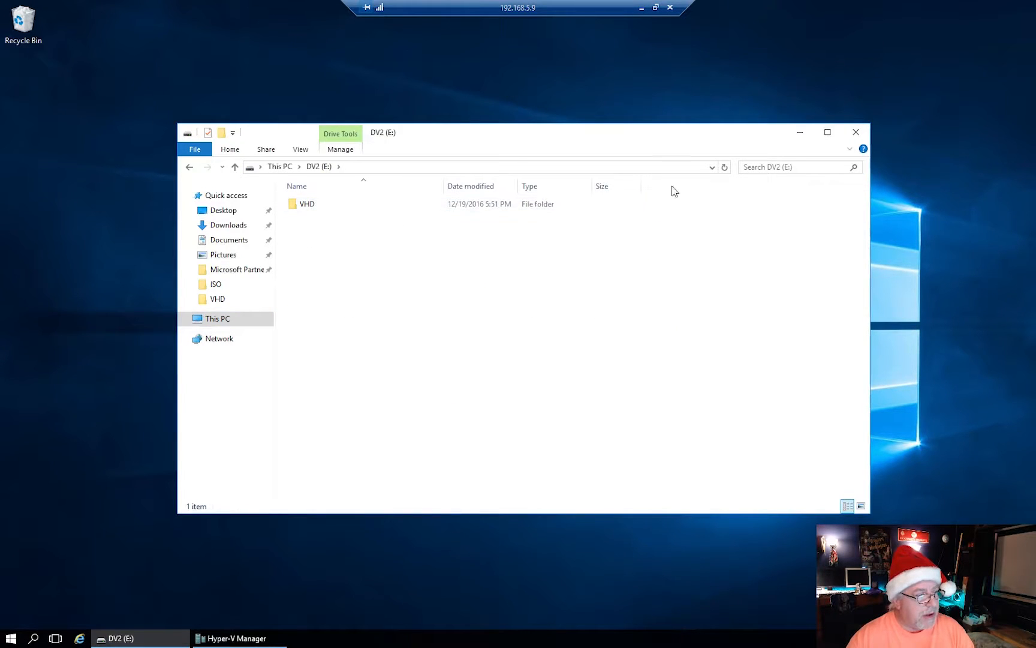
pyautogui.click(855, 132)
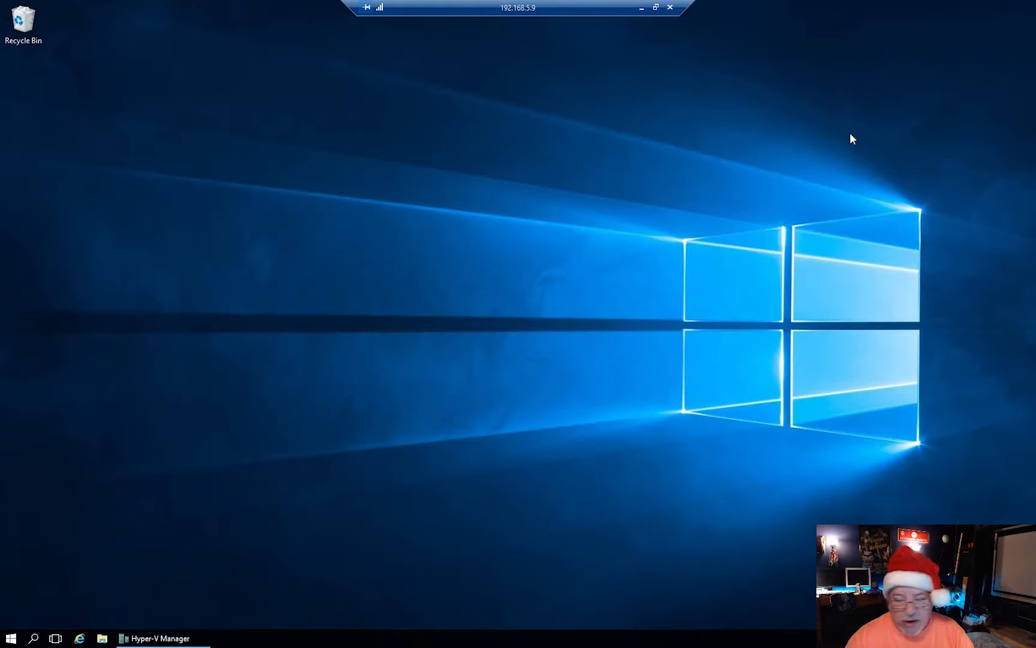
# Return to Hyper-V Manager, start importing a virtual machine and browse the network for its source folder
pyautogui.click(161, 638)
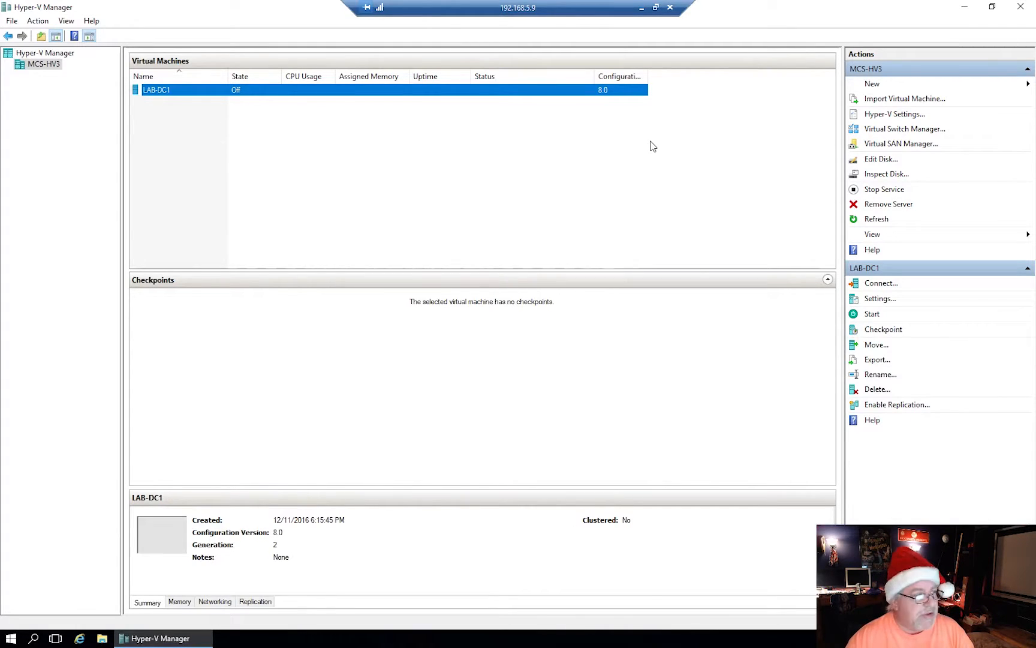
pyautogui.click(882, 99)
pyautogui.click(594, 459)
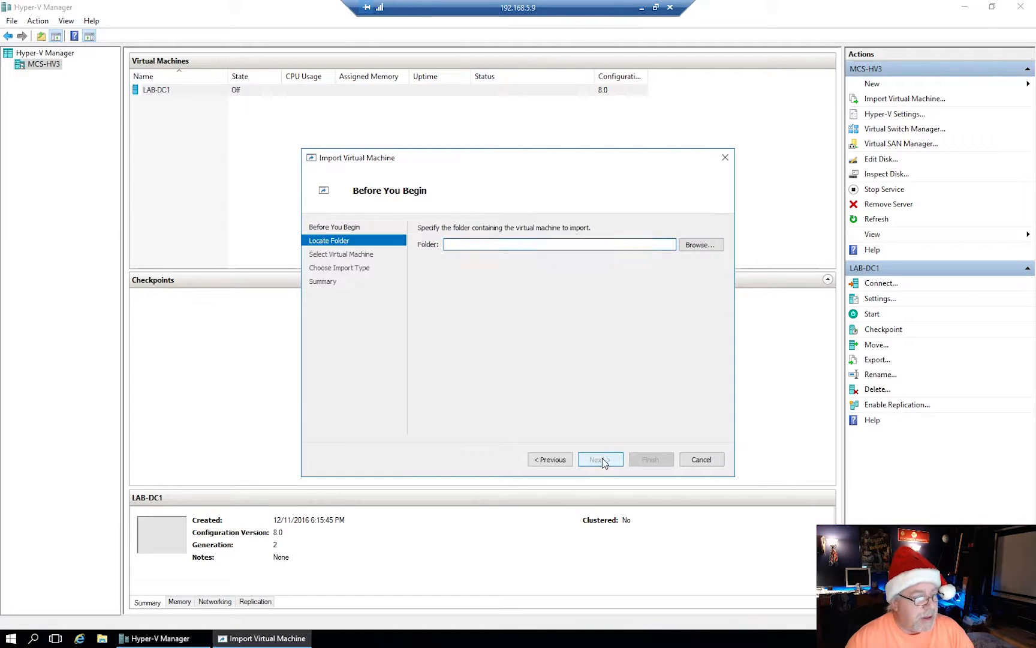
pyautogui.click(697, 244)
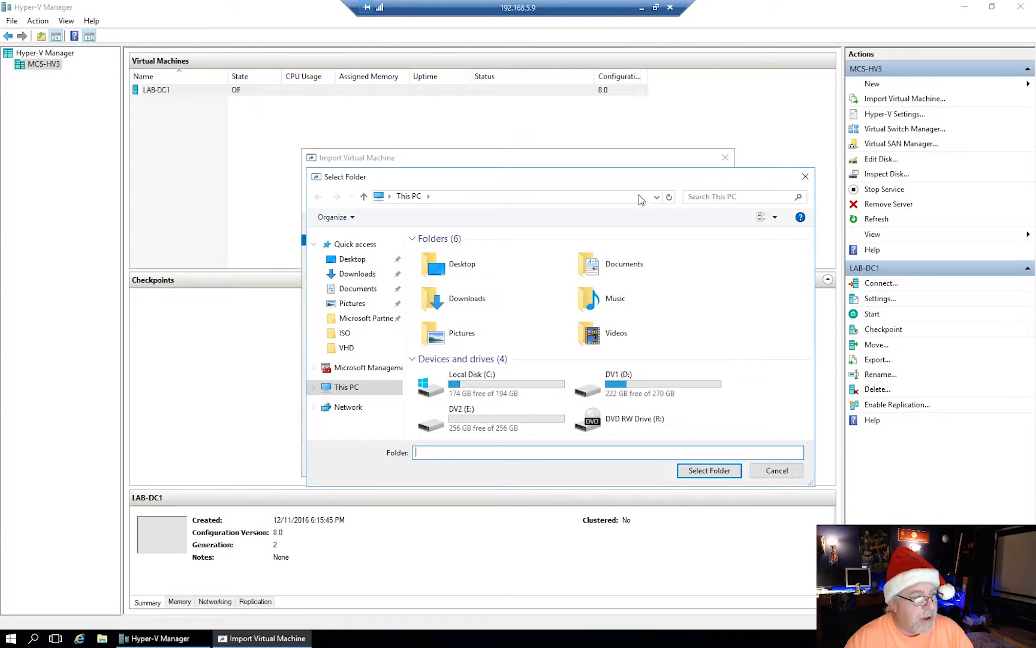
pyautogui.click(657, 196)
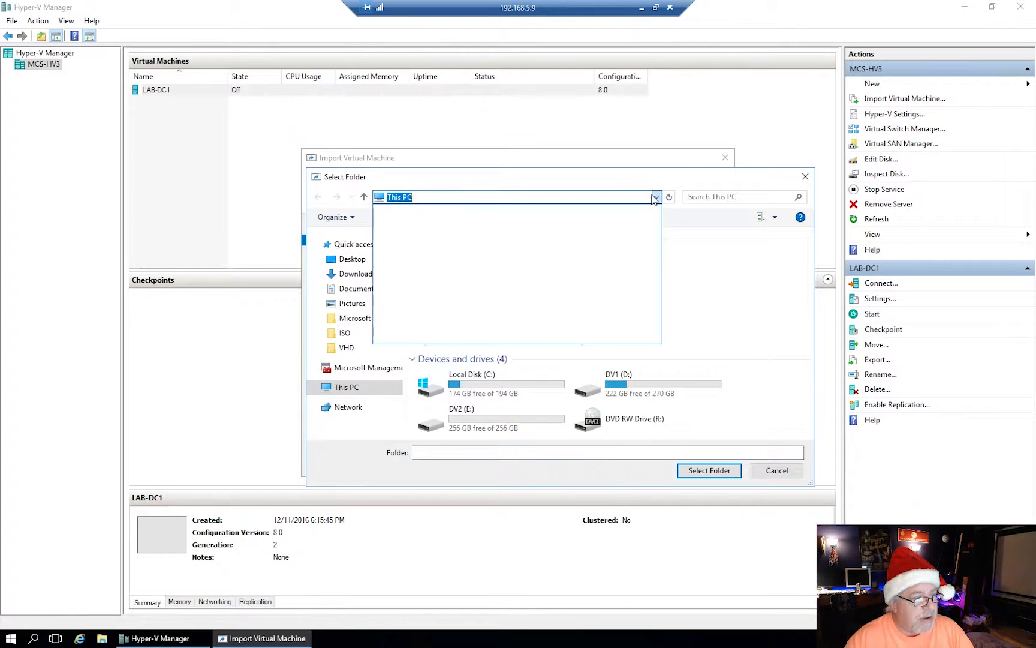
pyautogui.click(656, 197)
pyautogui.click(343, 407)
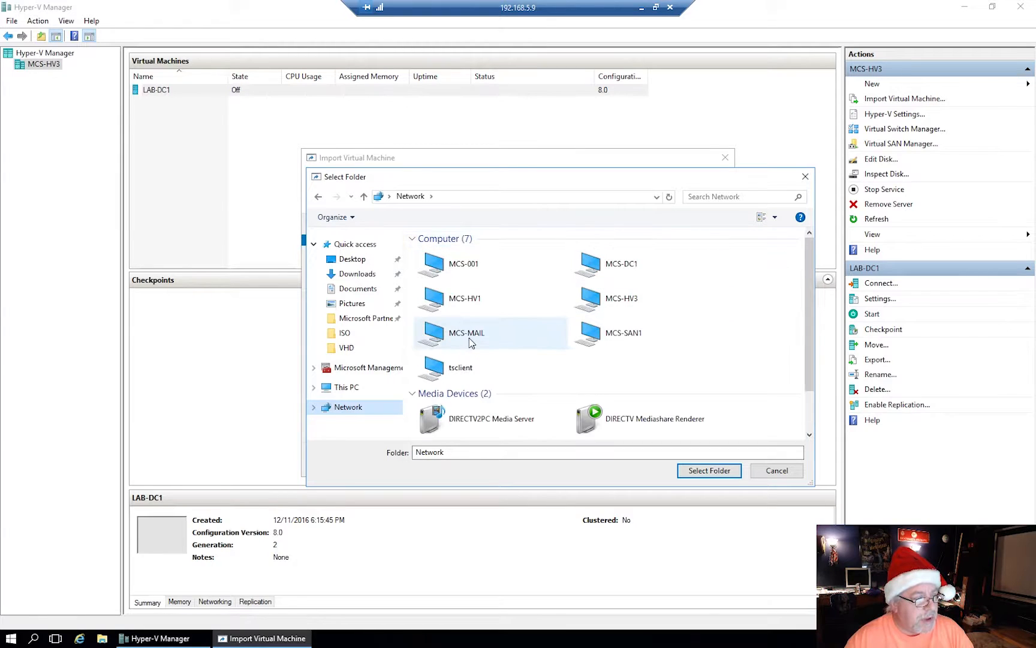
# Choose the W10P-64-Gold folder in \\MCS-SAN1\backups\exports as the import source
pyautogui.doubleClick(624, 328)
pyautogui.doubleClick(618, 249)
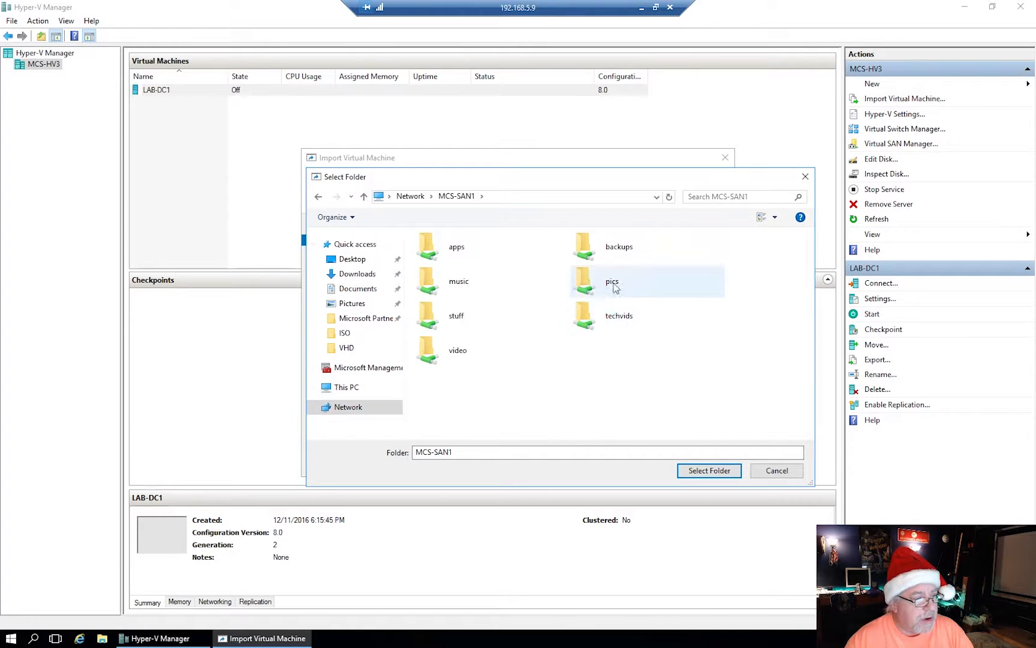
pyautogui.click(467, 254)
pyautogui.doubleClick(466, 254)
pyautogui.click(472, 320)
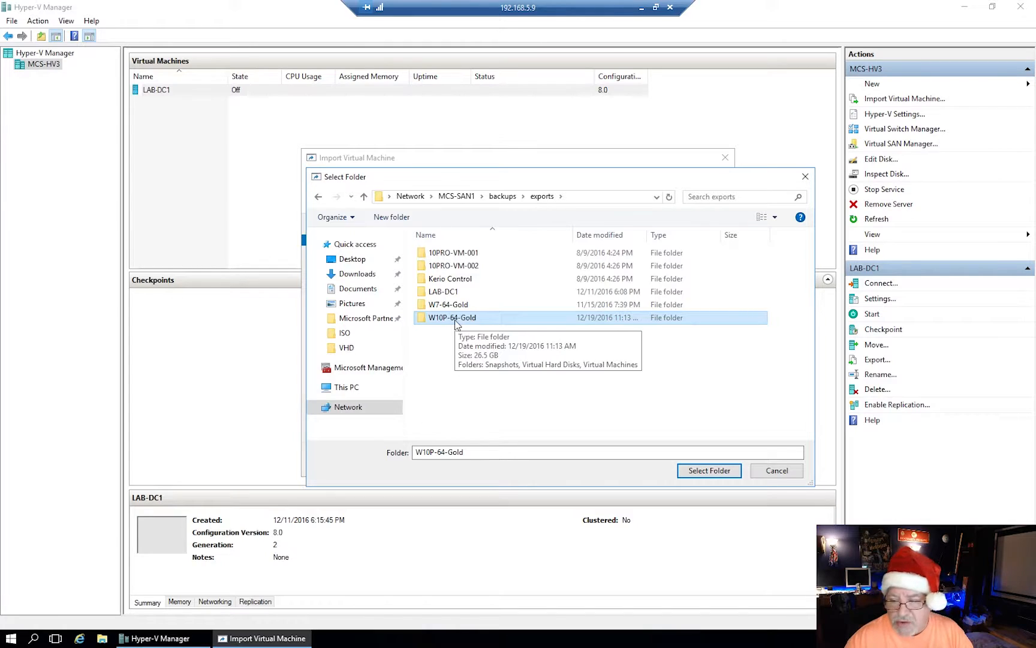
pyautogui.click(710, 471)
pyautogui.click(607, 458)
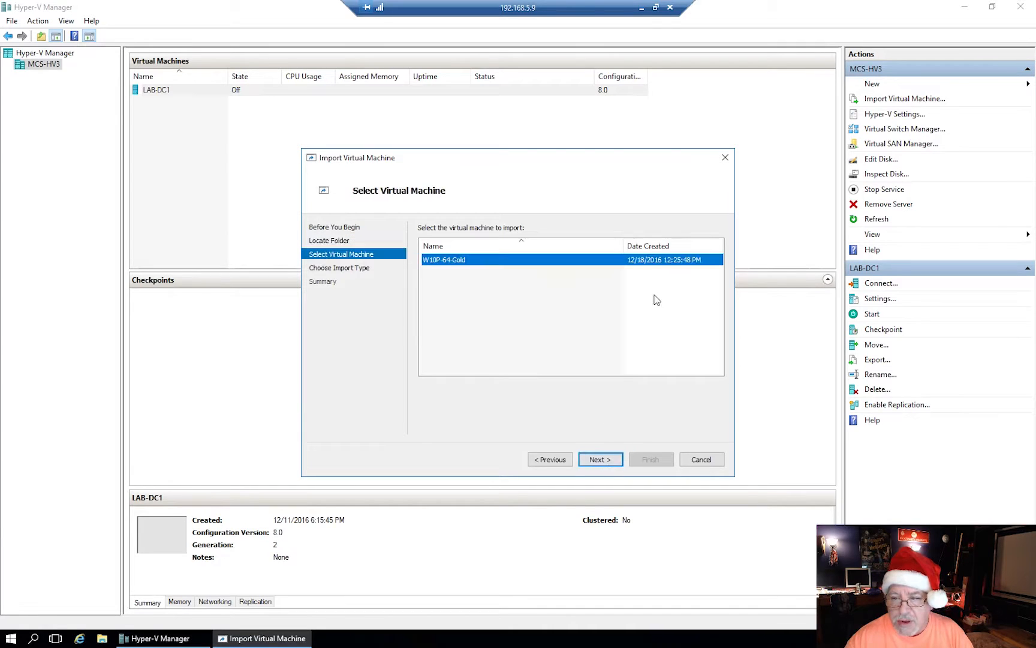
# Set the W10P-64-Gold import to copy the virtual machine with a new unique ID, keeping the default configuration folders
pyautogui.click(601, 458)
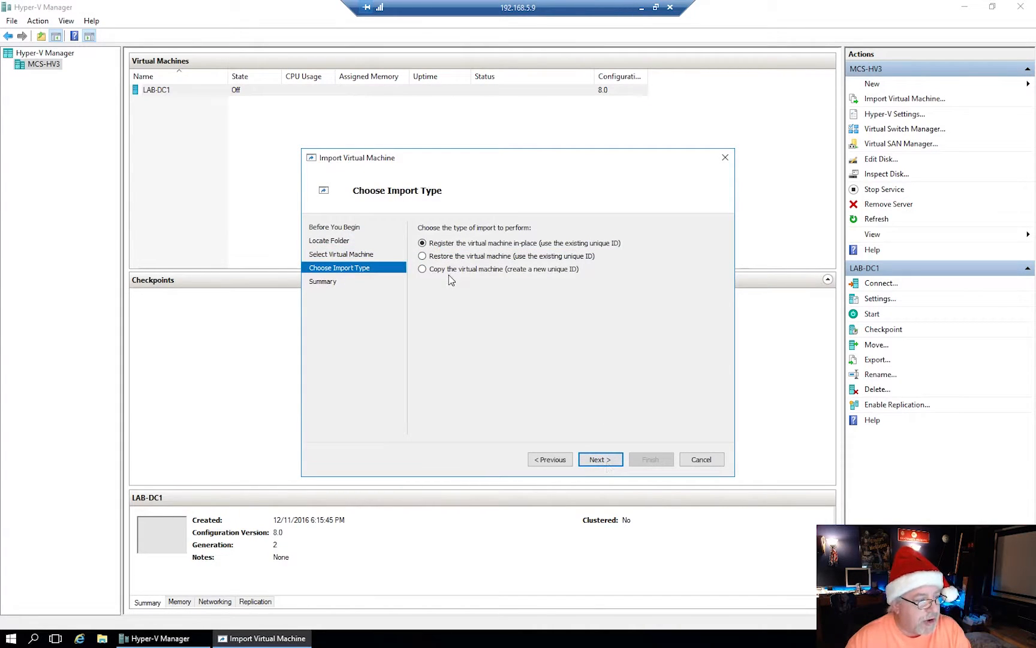
pyautogui.click(423, 270)
pyautogui.click(602, 457)
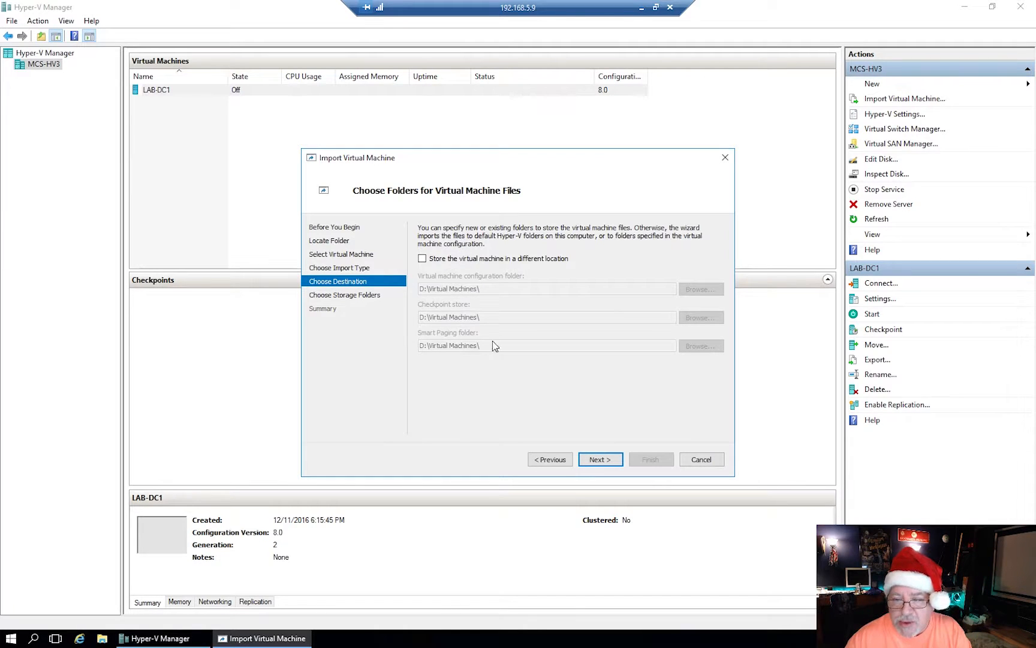
pyautogui.click(600, 456)
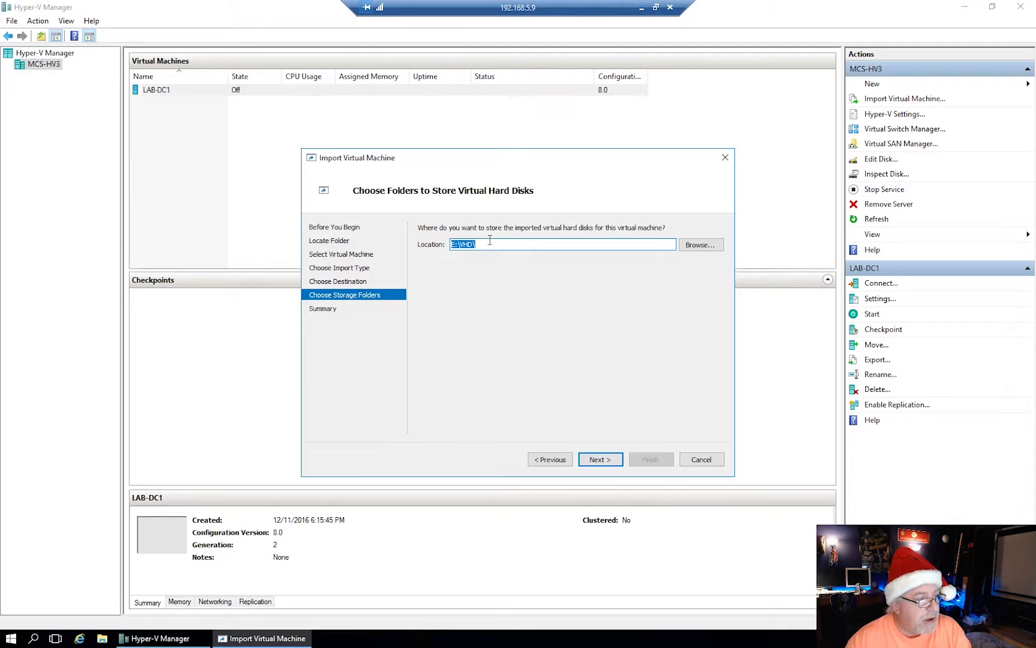
# Store the imported virtual hard disks in a new W10P-Lab1 folder under E:\VHD and complete the import
pyautogui.click(700, 245)
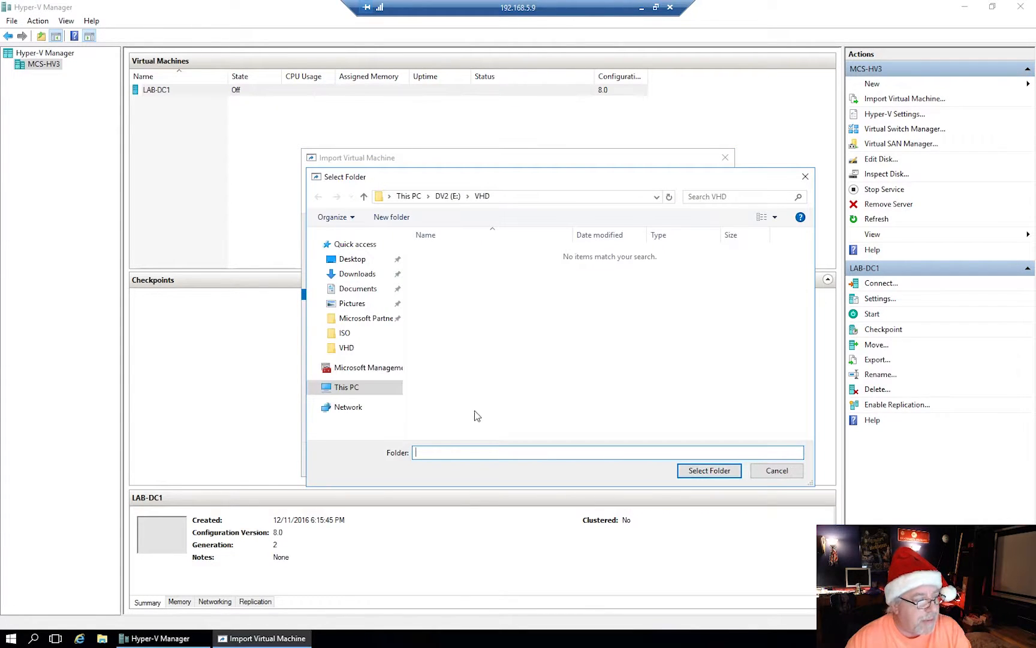
pyautogui.click(397, 217)
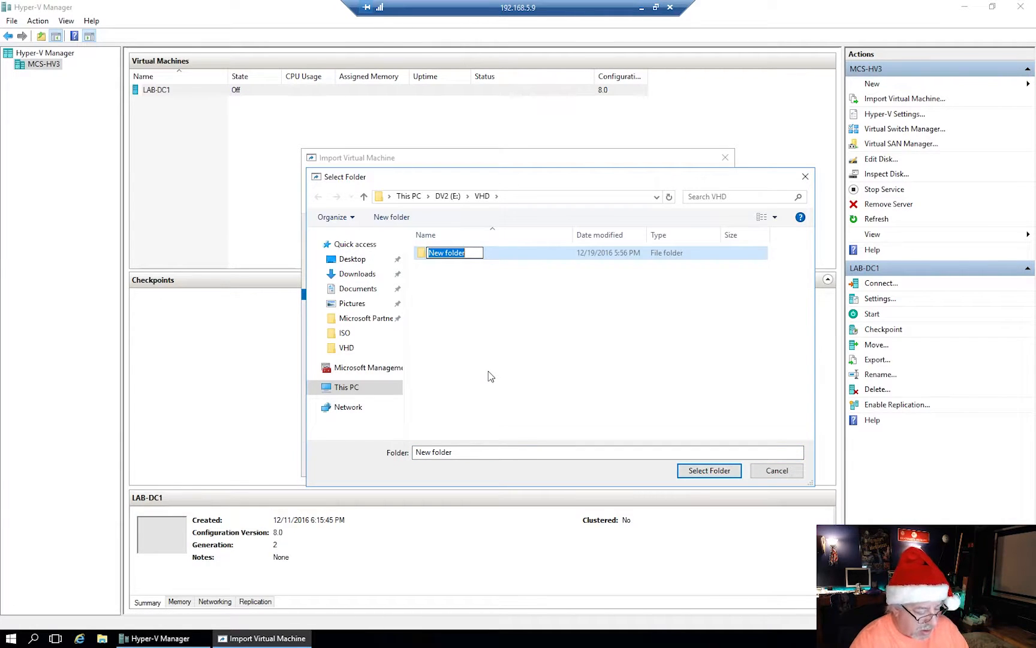
pyautogui.write('W10')
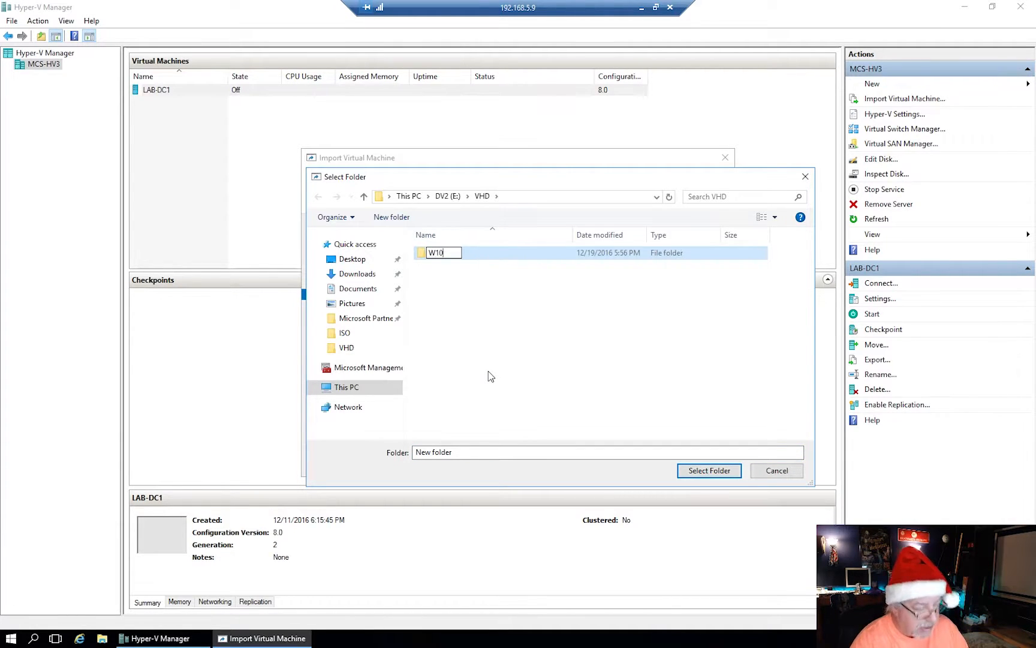
pyautogui.write('P-Lab1')
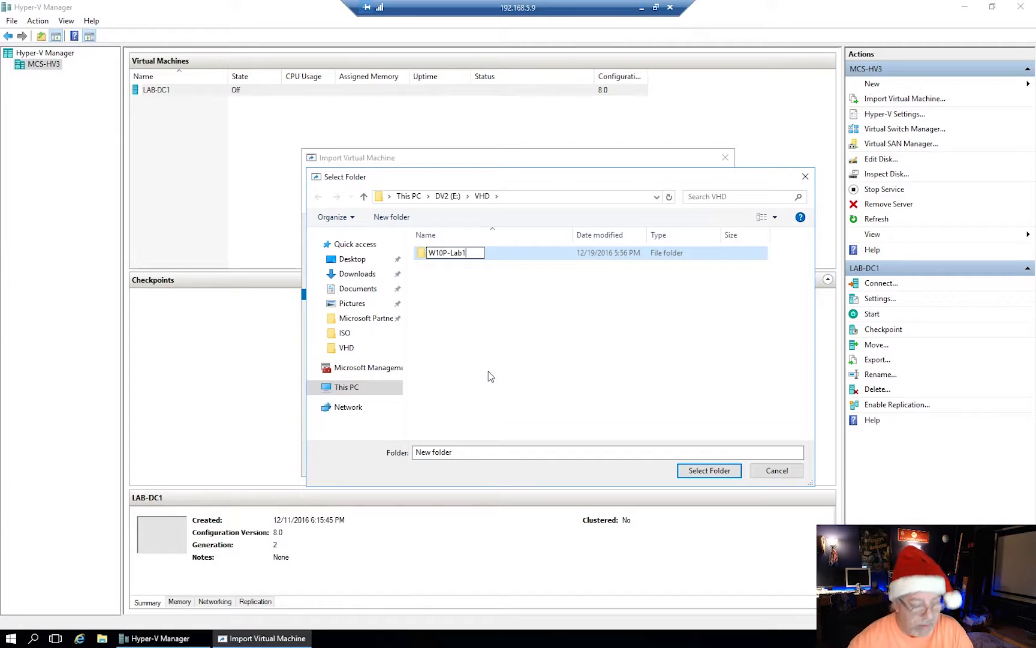
pyautogui.press('Return')
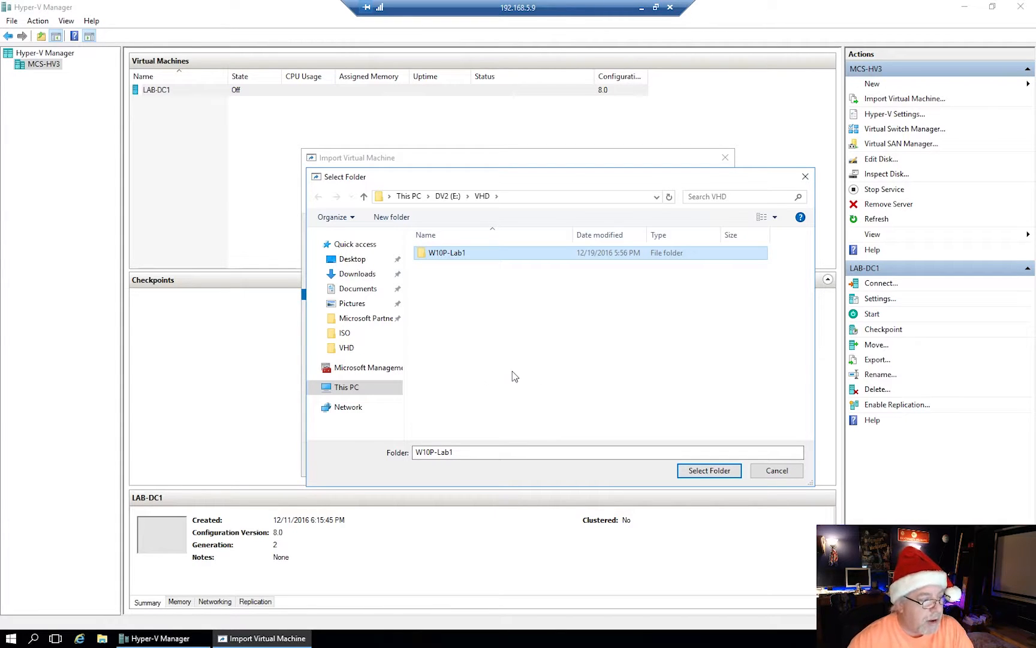
pyautogui.click(702, 470)
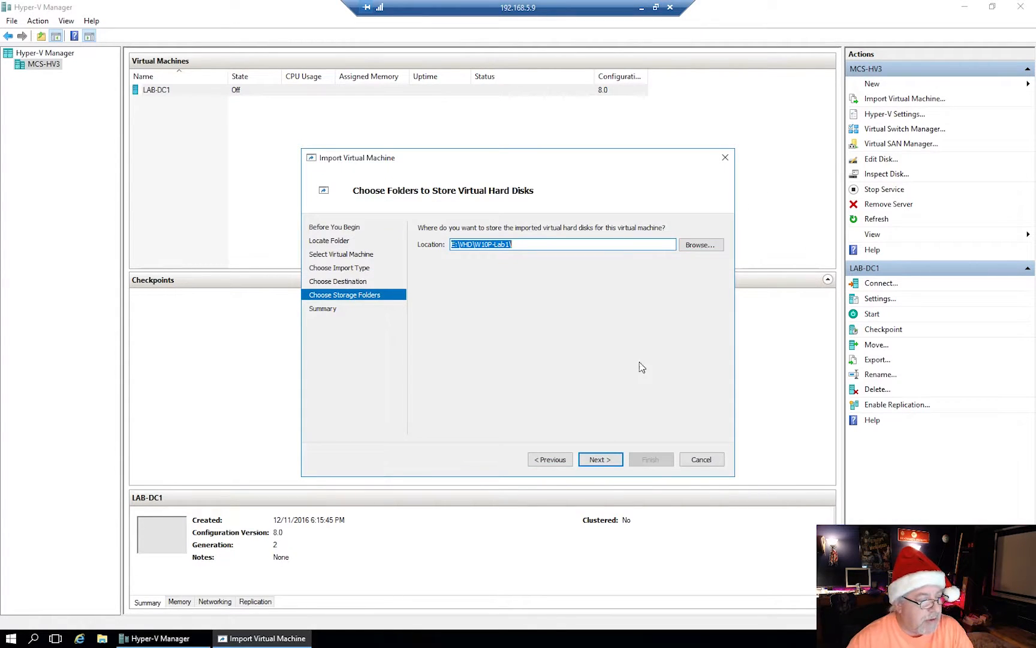
pyautogui.click(601, 459)
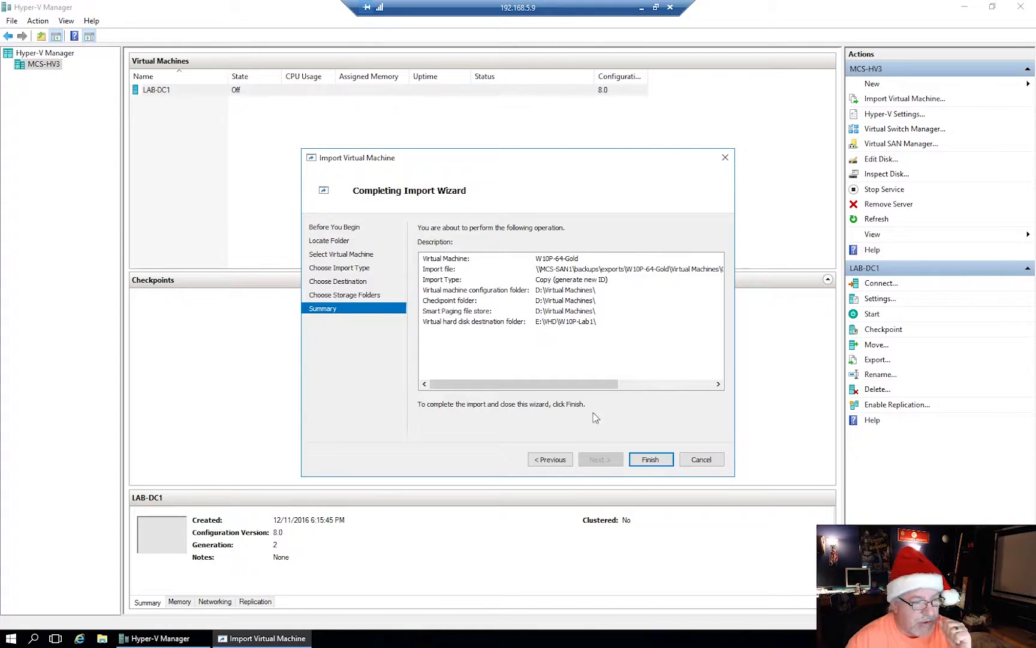
pyautogui.click(648, 459)
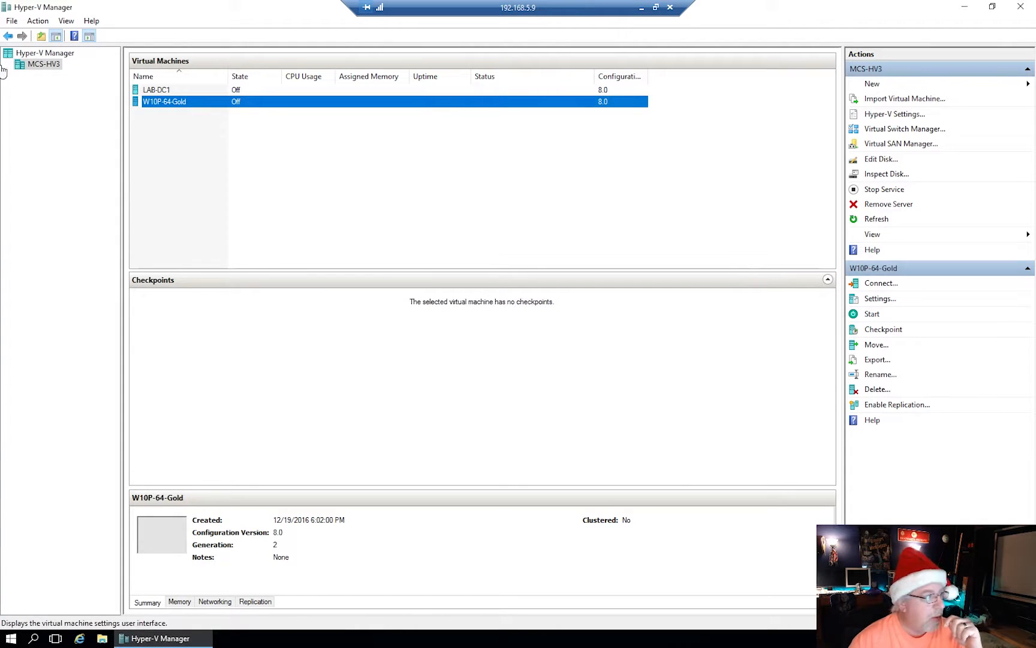
# Rename the imported W10P-64-Gold virtual machine to W10P-Lab1, check its hard drive path, and close the settings
pyautogui.rightClick(182, 102)
pyautogui.click(219, 127)
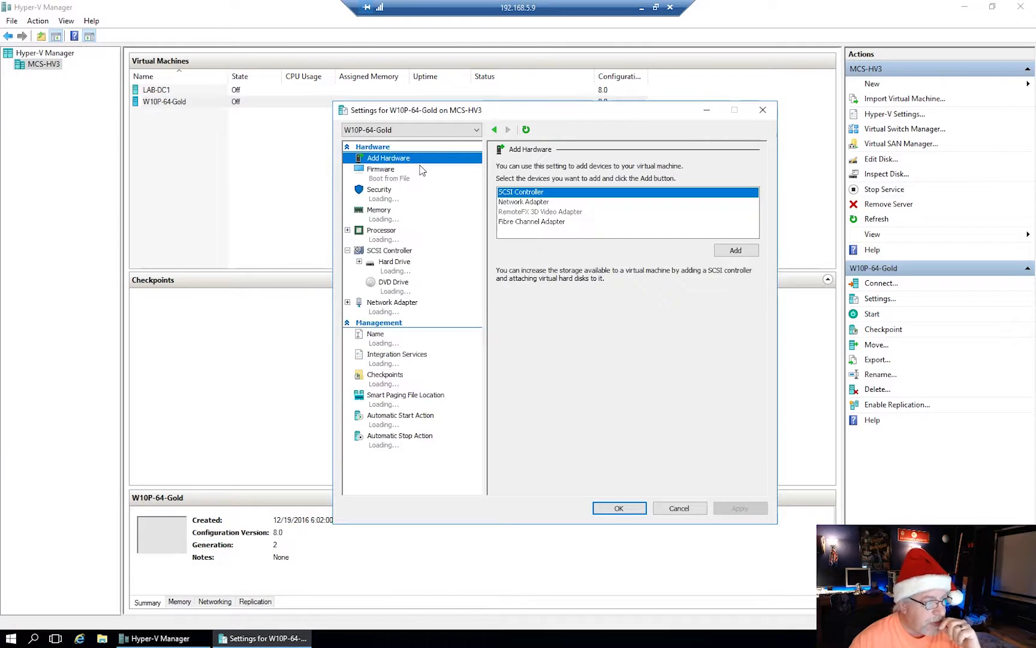
pyautogui.click(388, 180)
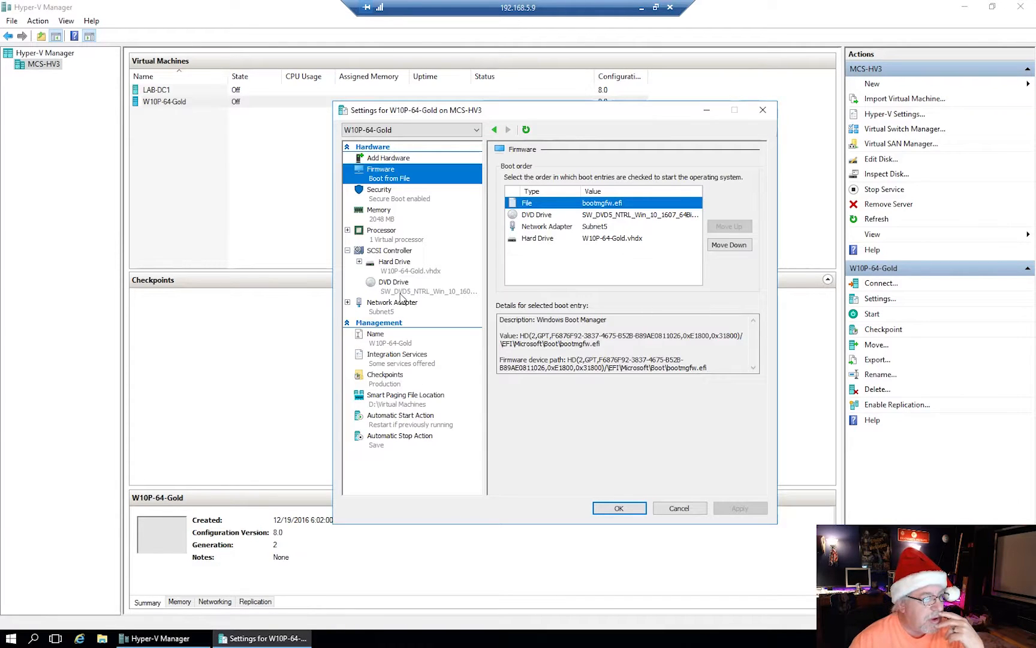
pyautogui.click(387, 347)
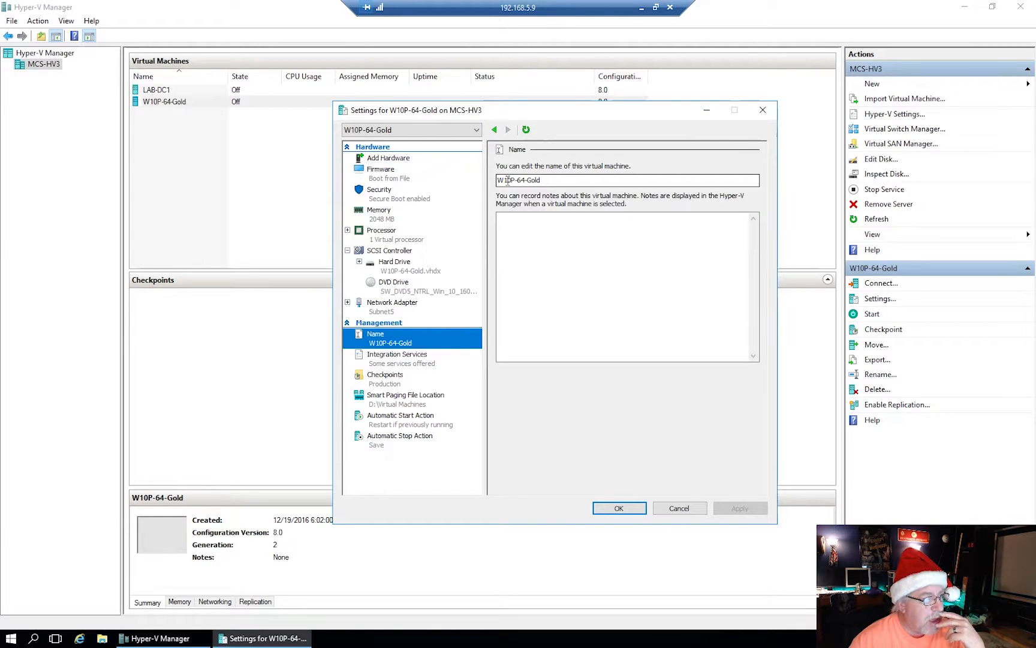
pyautogui.click(396, 272)
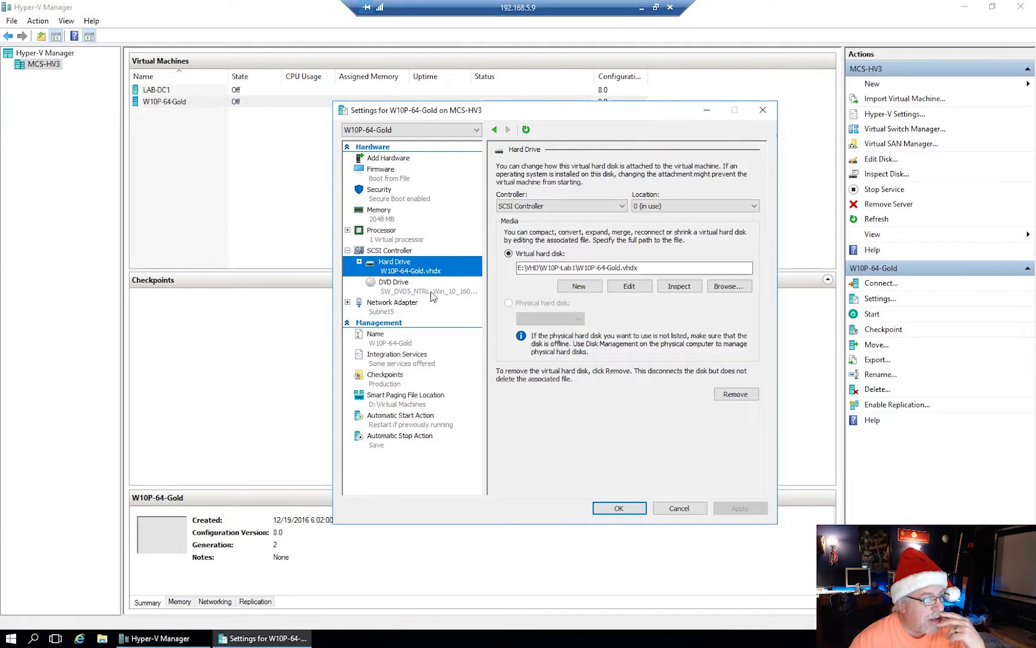
pyautogui.click(391, 342)
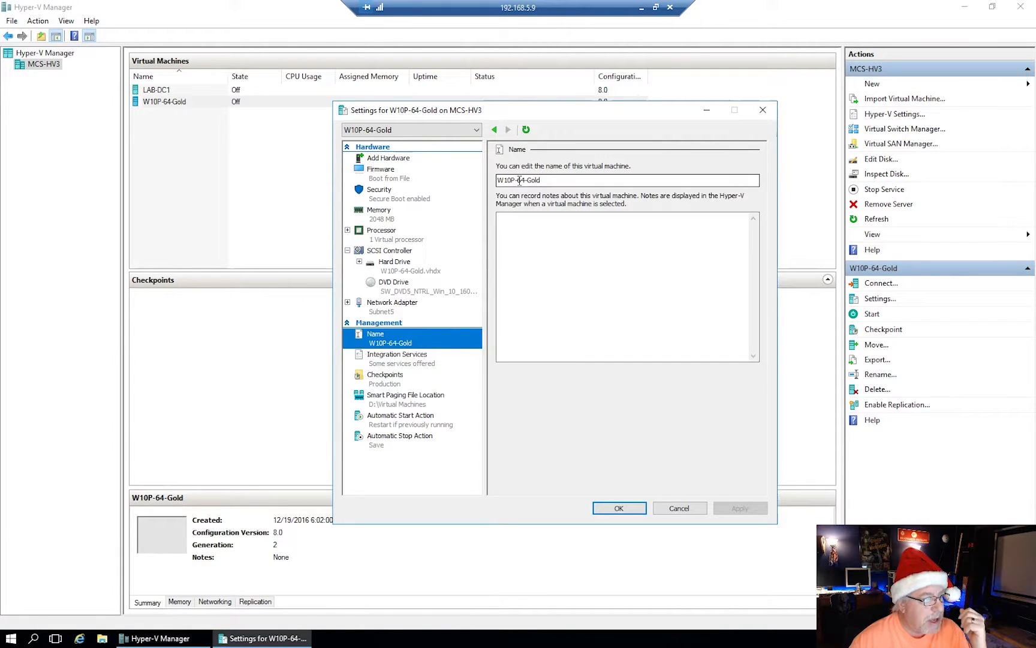
pyautogui.moveTo(517, 182); pyautogui.dragTo(562, 183)
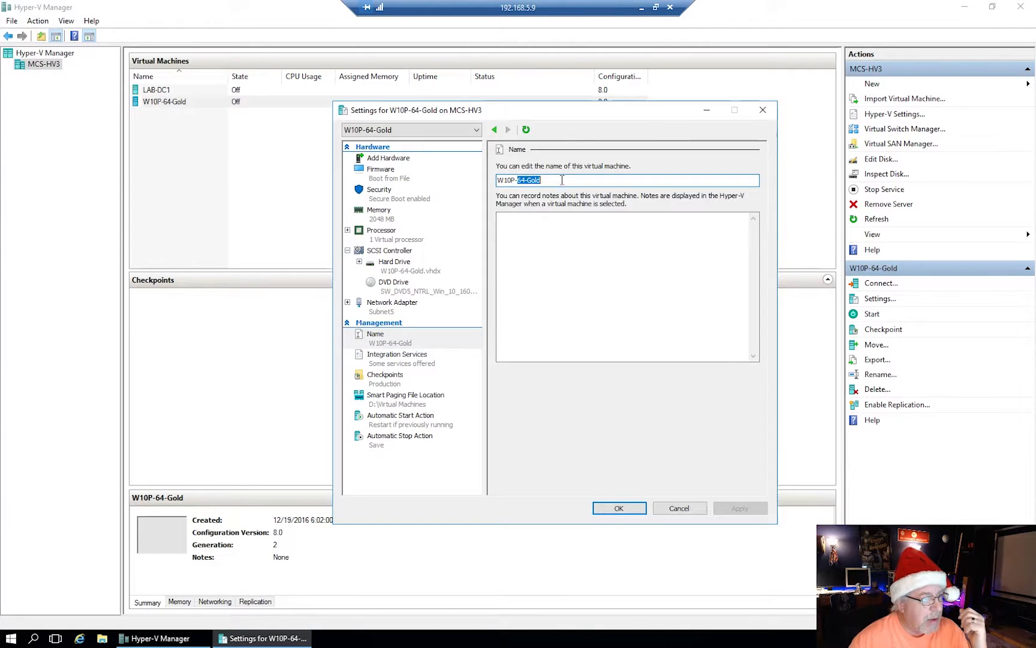
pyautogui.write('Lab1')
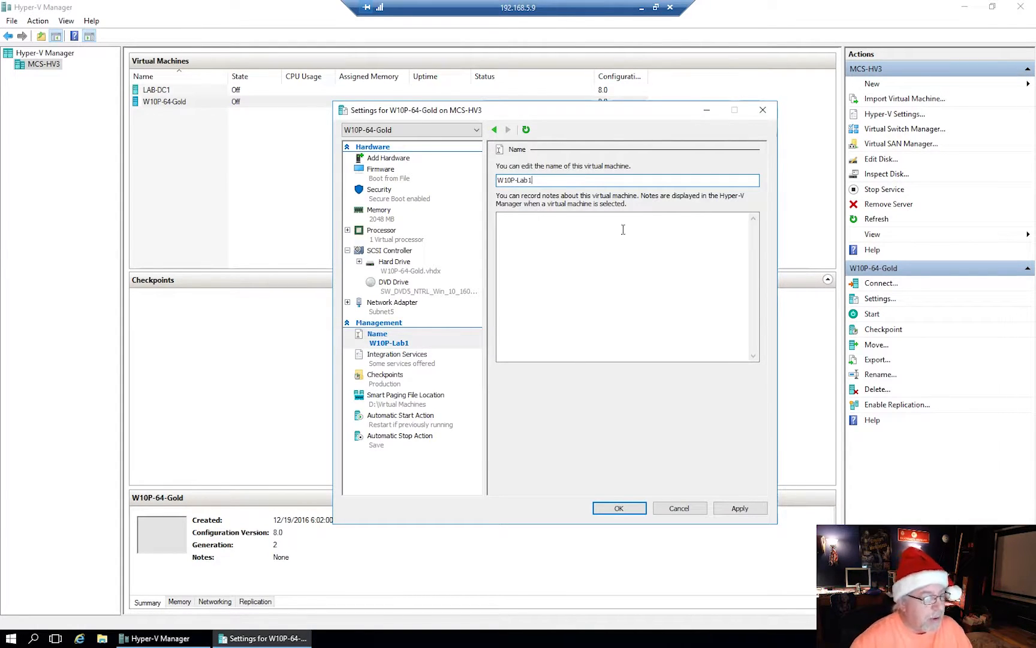
pyautogui.click(740, 508)
pyautogui.click(393, 271)
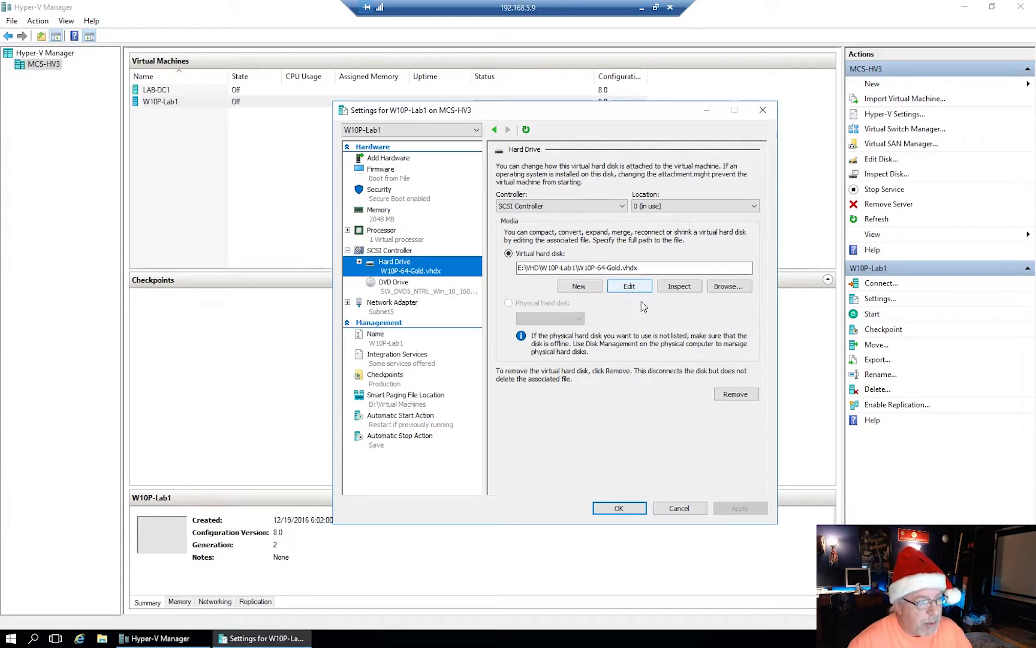
pyautogui.click(680, 508)
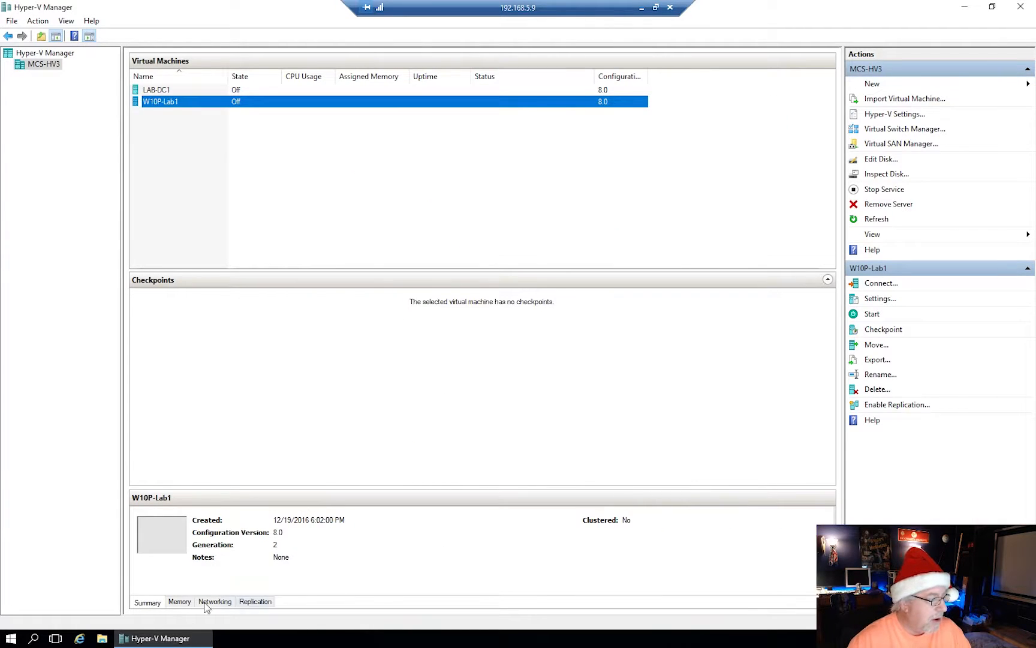
# Switch to File Explorer and open the W10P-Lab1 folder inside VHD on the DV2 (E:) drive
pyautogui.click(103, 638)
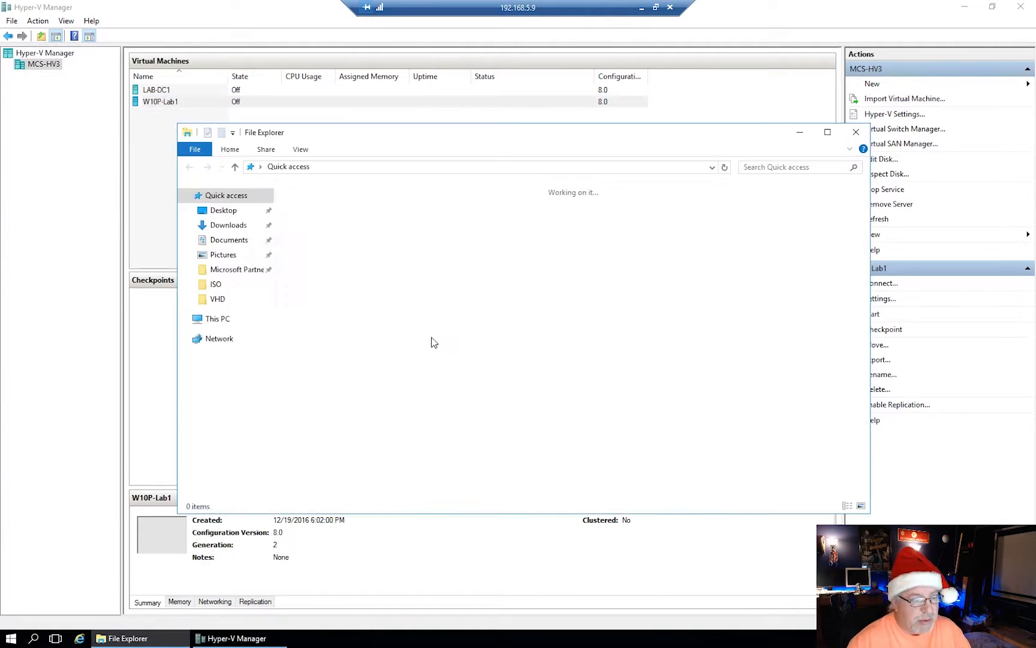
pyautogui.click(213, 320)
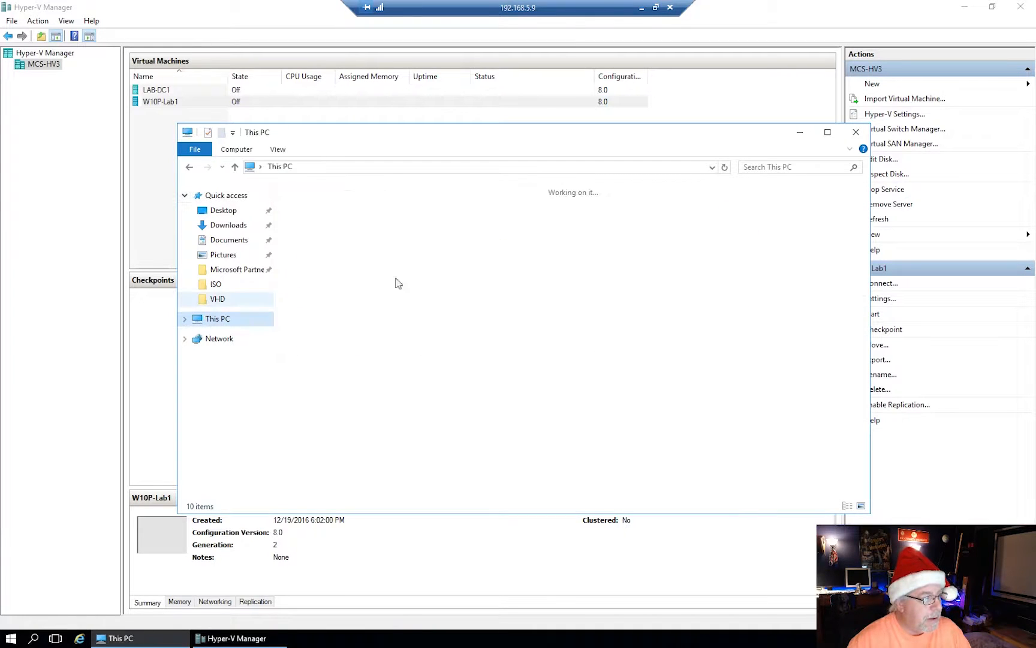
pyautogui.doubleClick(668, 294)
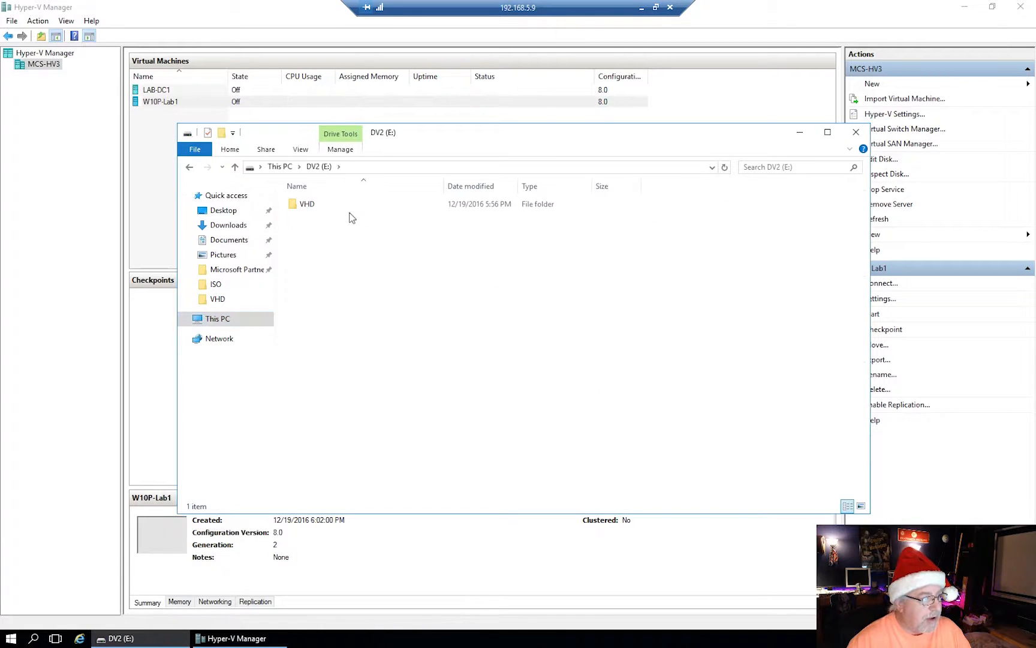
pyautogui.doubleClick(307, 210)
pyautogui.click(309, 211)
pyautogui.doubleClick(308, 210)
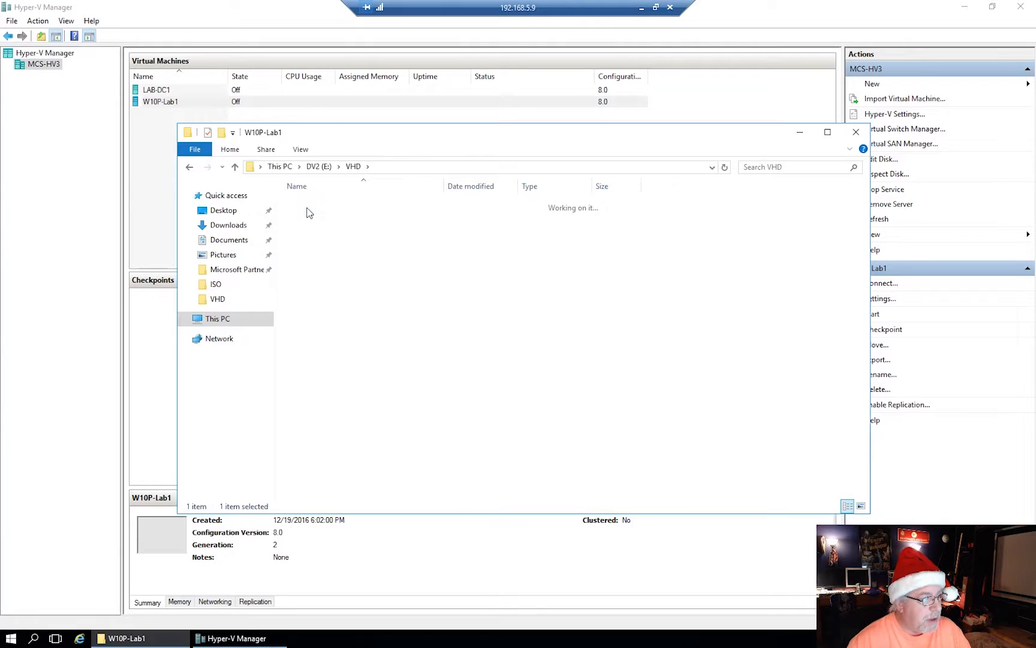
# Rename the W10P-64-Gold hard disk image file to W10P-Lab1 and close the File Explorer window
pyautogui.rightClick(308, 211)
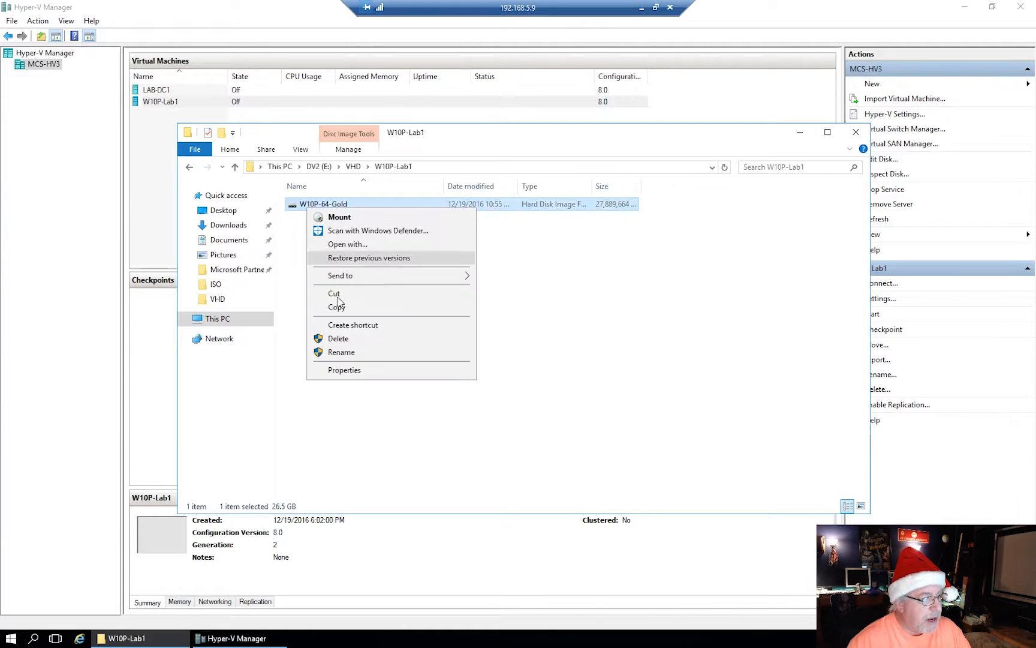
pyautogui.click(345, 356)
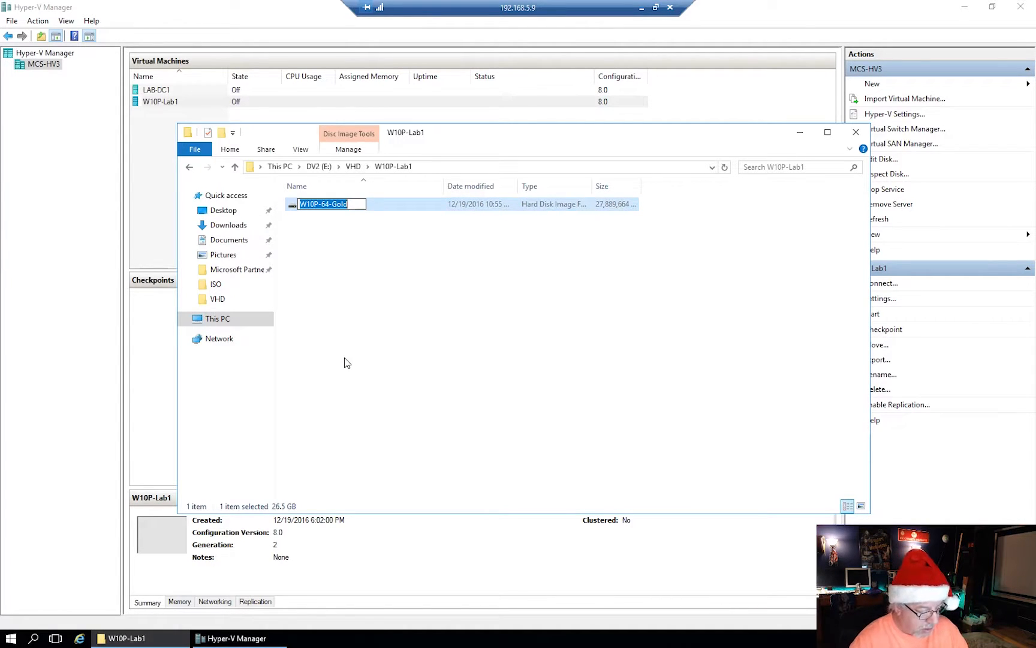
pyautogui.write('W10P')
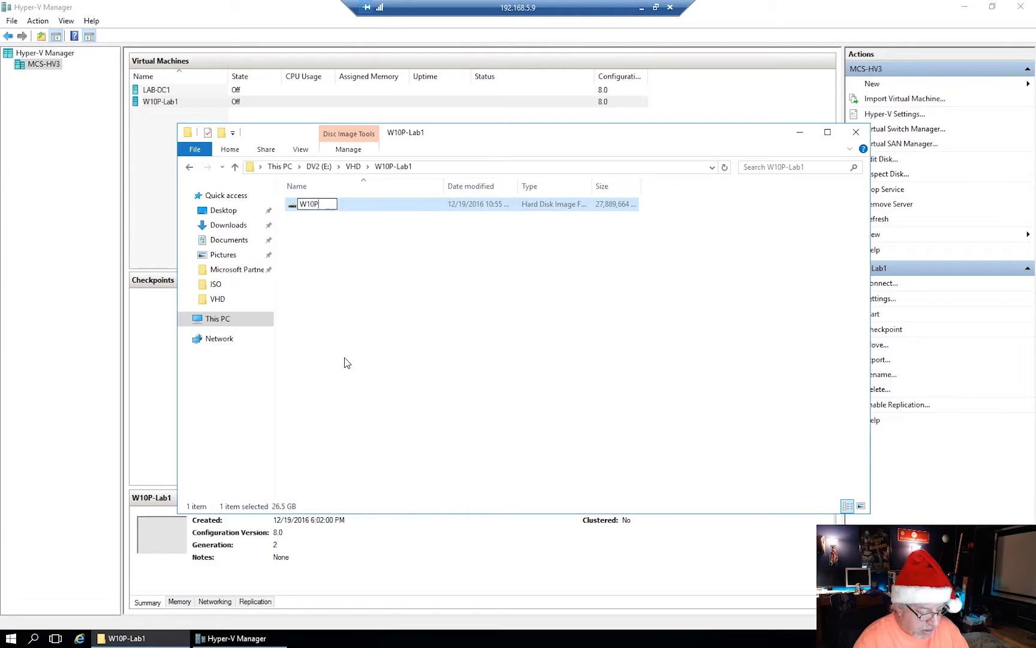
pyautogui.write('-Lab')
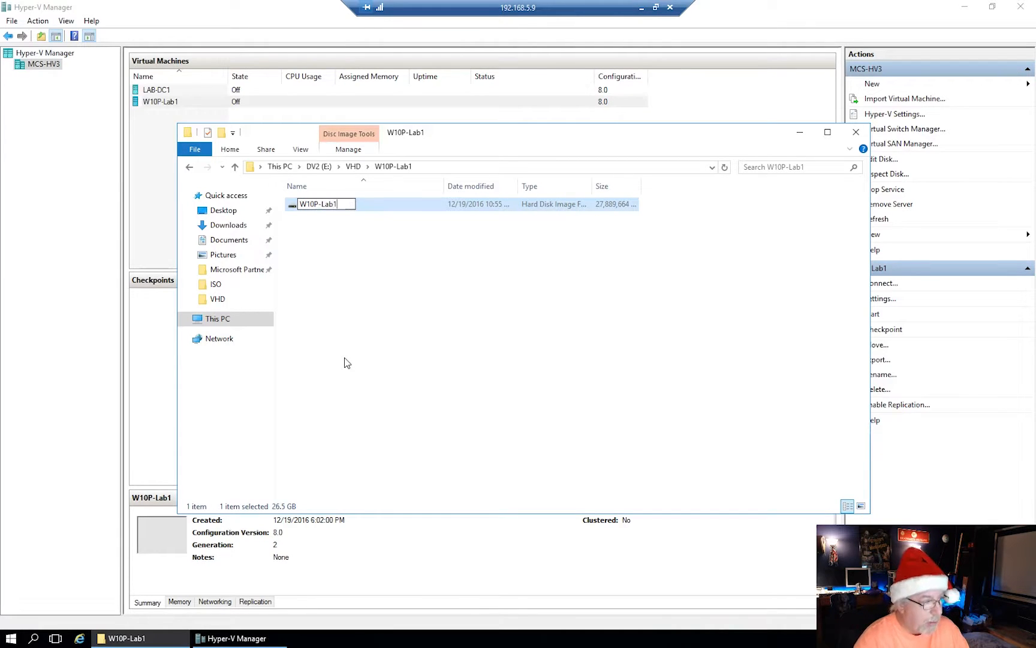
pyautogui.write('1')
pyautogui.press('Return')
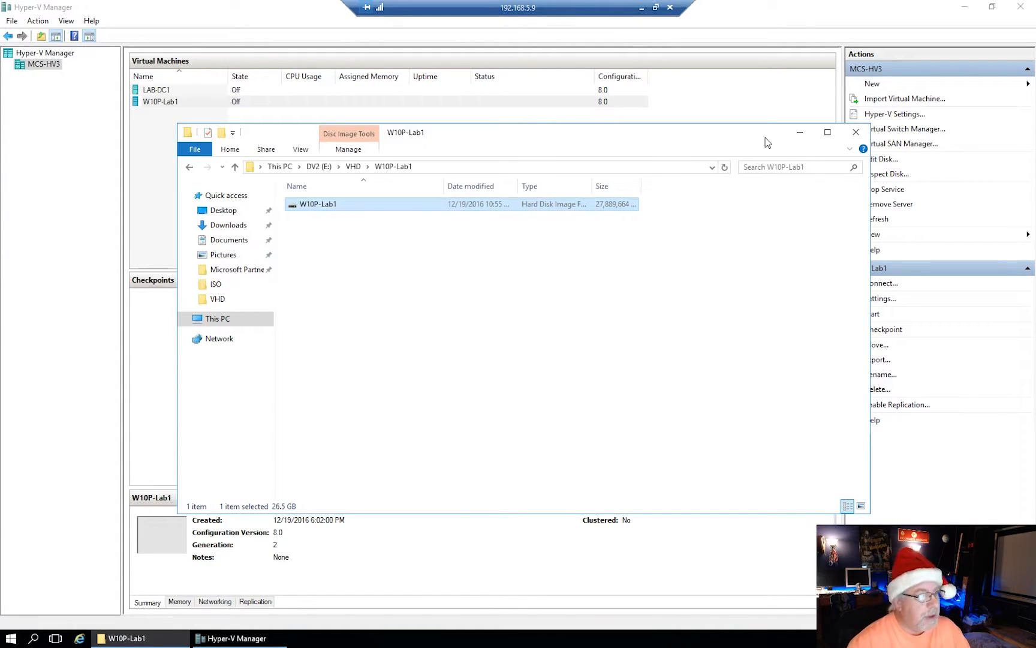
pyautogui.click(856, 136)
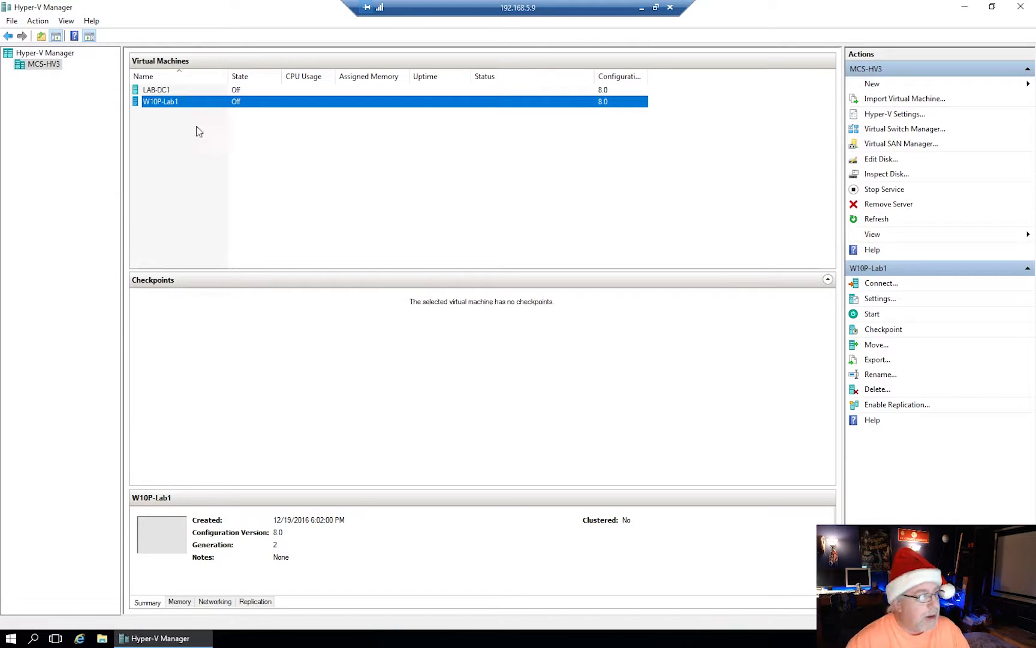
# Set the W10P-Lab1 virtual machine's hard drive to the W10P-Lab1 disk file in E:\VHD\W10P-Lab1 and save the settings
pyautogui.rightClick(151, 103)
pyautogui.click(187, 129)
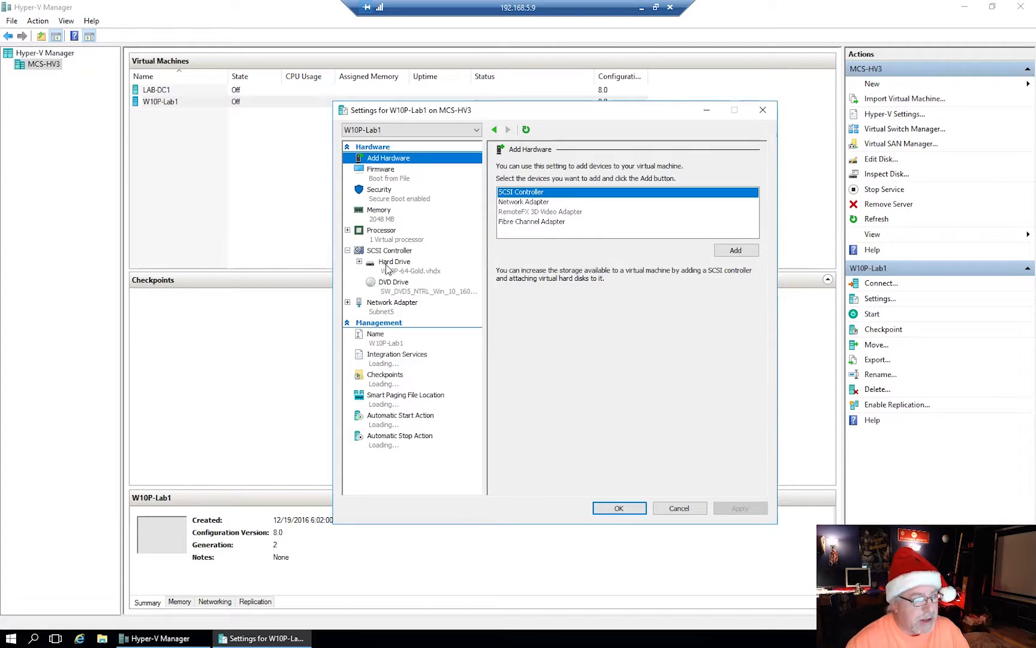
pyautogui.click(394, 262)
pyautogui.click(723, 286)
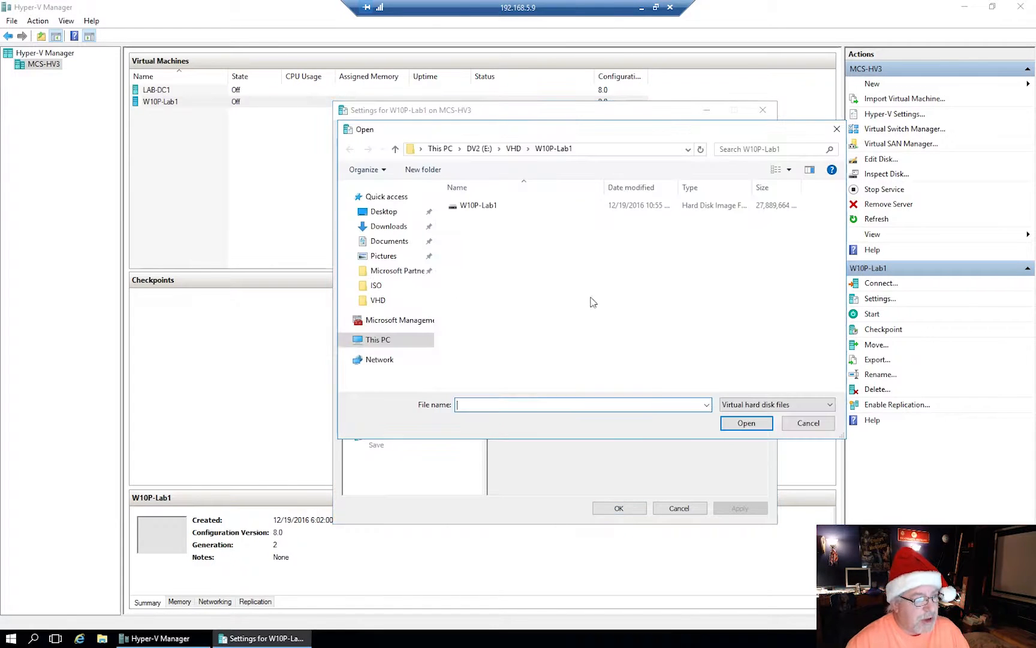
pyautogui.click(486, 211)
pyautogui.click(747, 423)
pyautogui.click(733, 509)
pyautogui.click(619, 508)
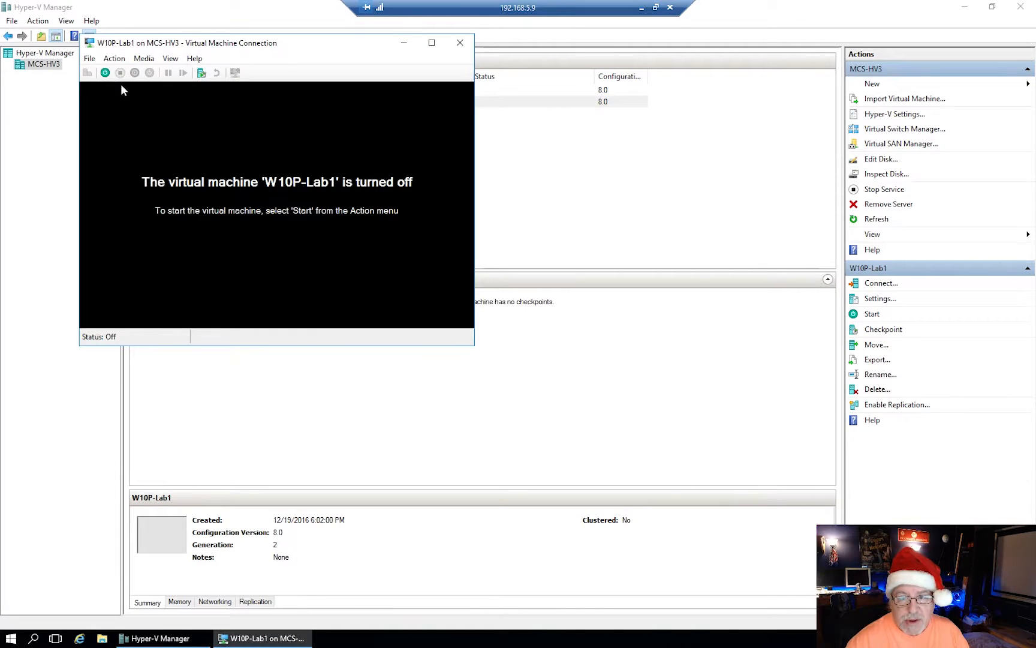
# Start the W10P-Lab1 virtual machine and show the Resource Monitor overview beside its connection window
pyautogui.click(105, 73)
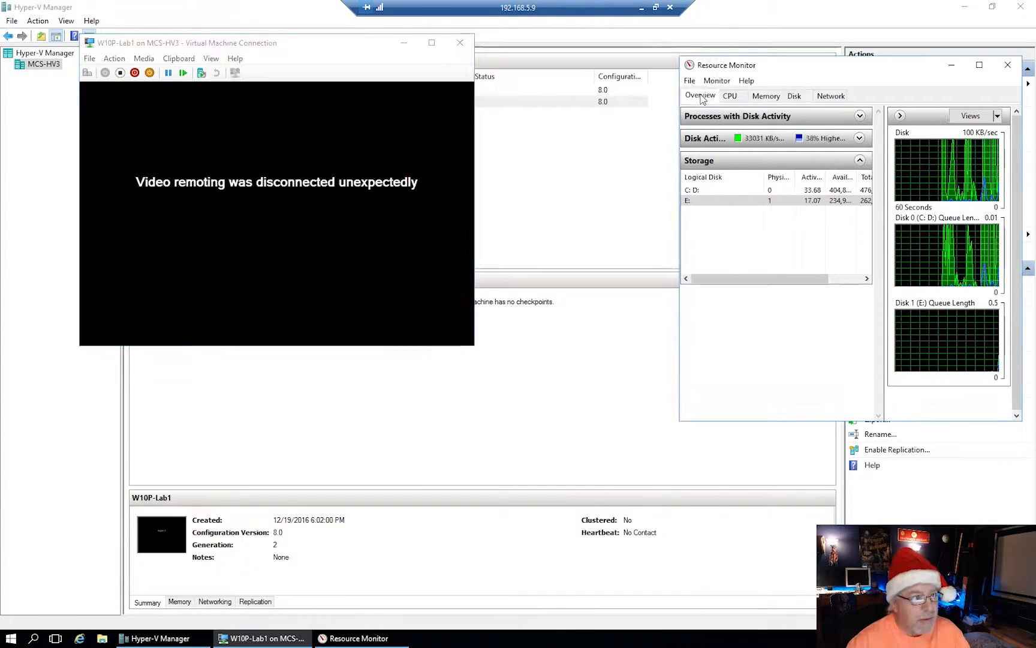
pyautogui.click(701, 97)
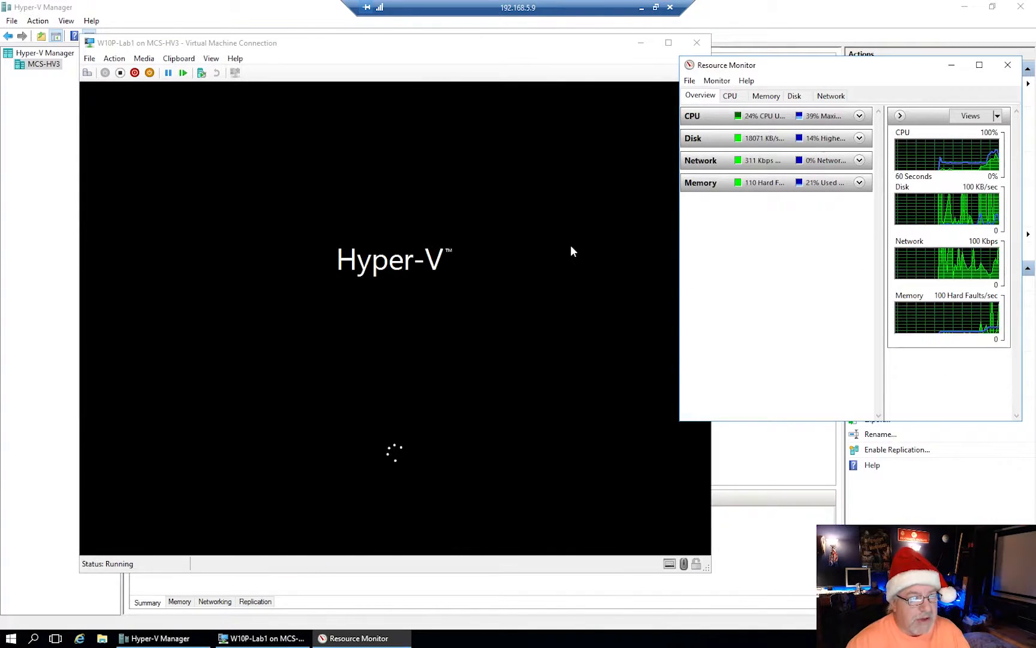
pyautogui.click(548, 45)
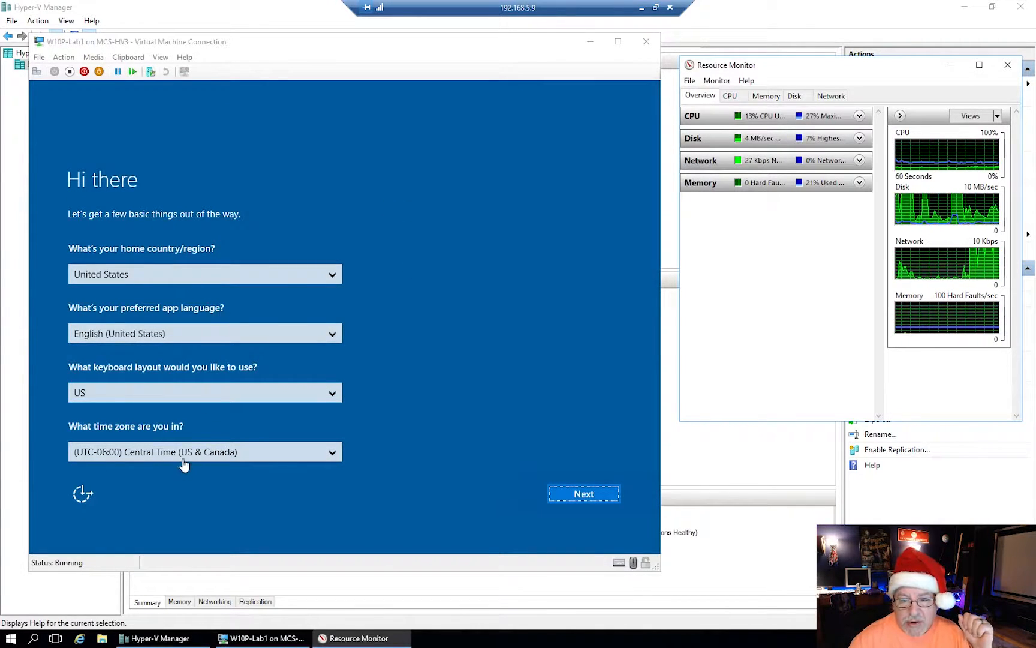
# In Windows setup, keep the United States region, language, keyboard and Central Time defaults, and postpone entering the product key
pyautogui.click(579, 494)
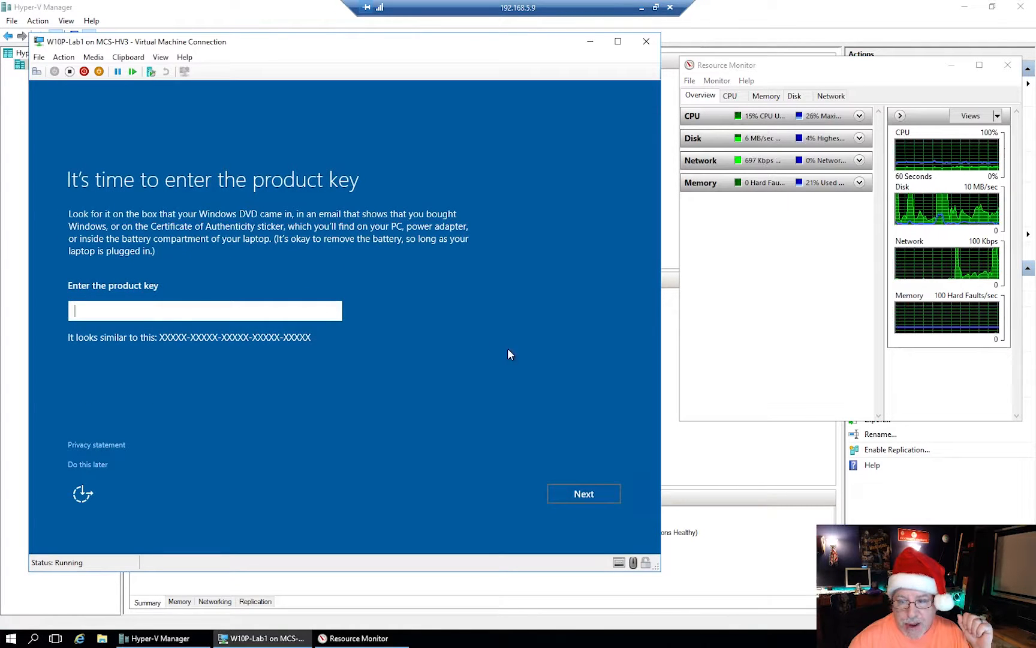
pyautogui.click(84, 468)
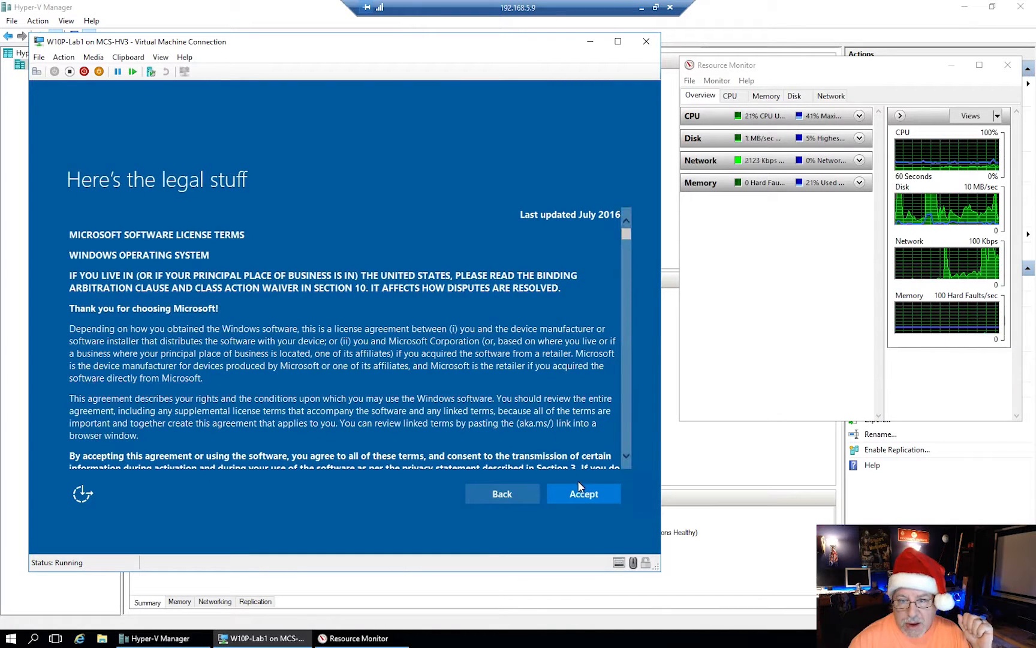
# Accept the license terms and use Express settings in Windows setup, and bring the virtual machine's Command Prompt window to the front
pyautogui.click(584, 495)
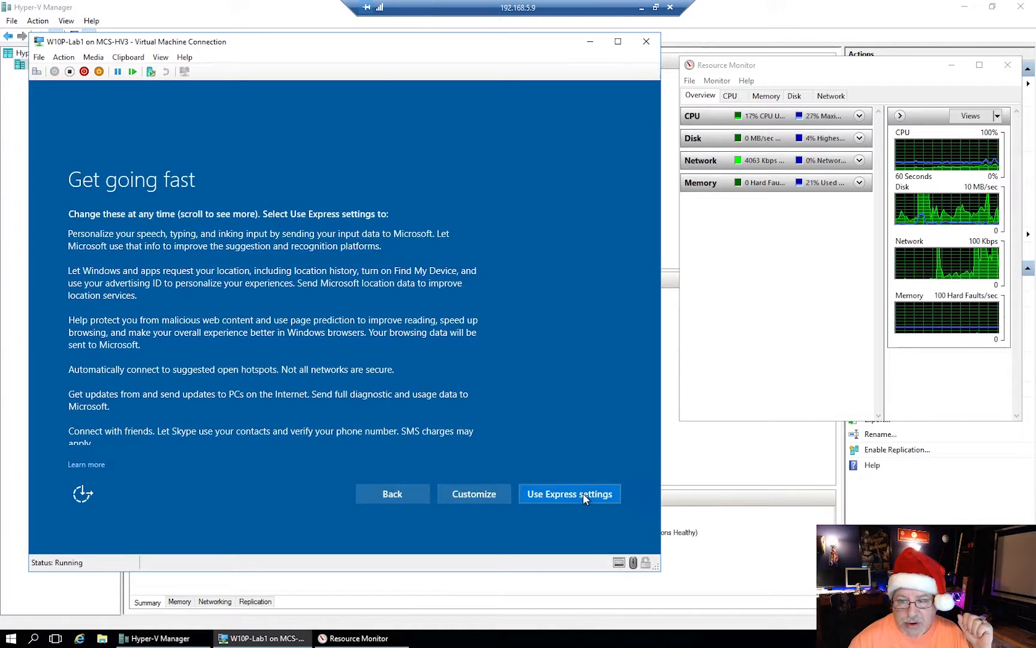
pyautogui.click(585, 496)
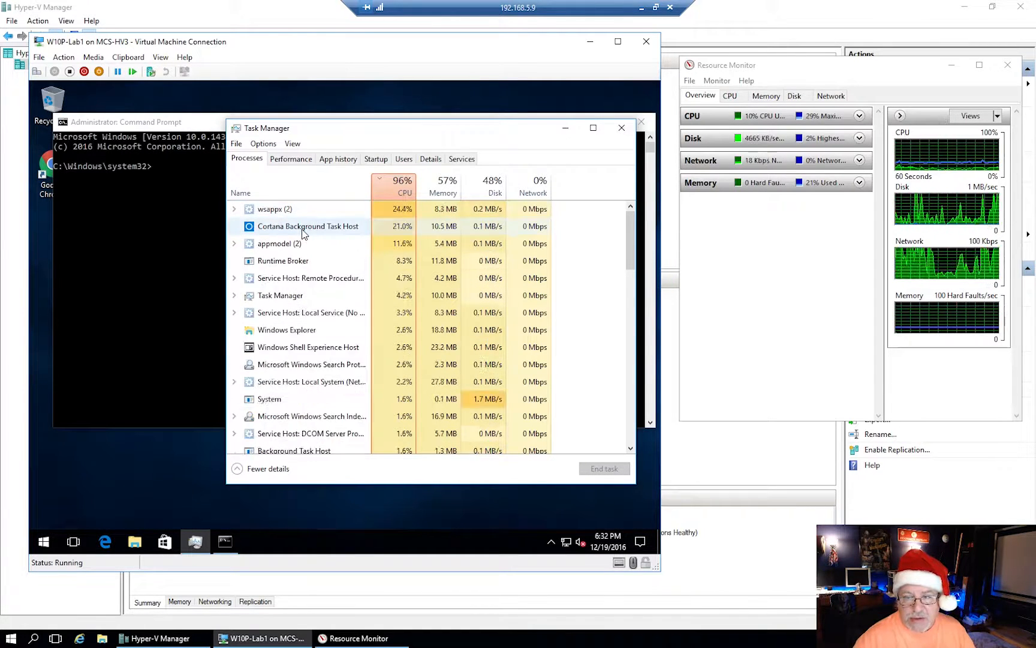
pyautogui.click(186, 123)
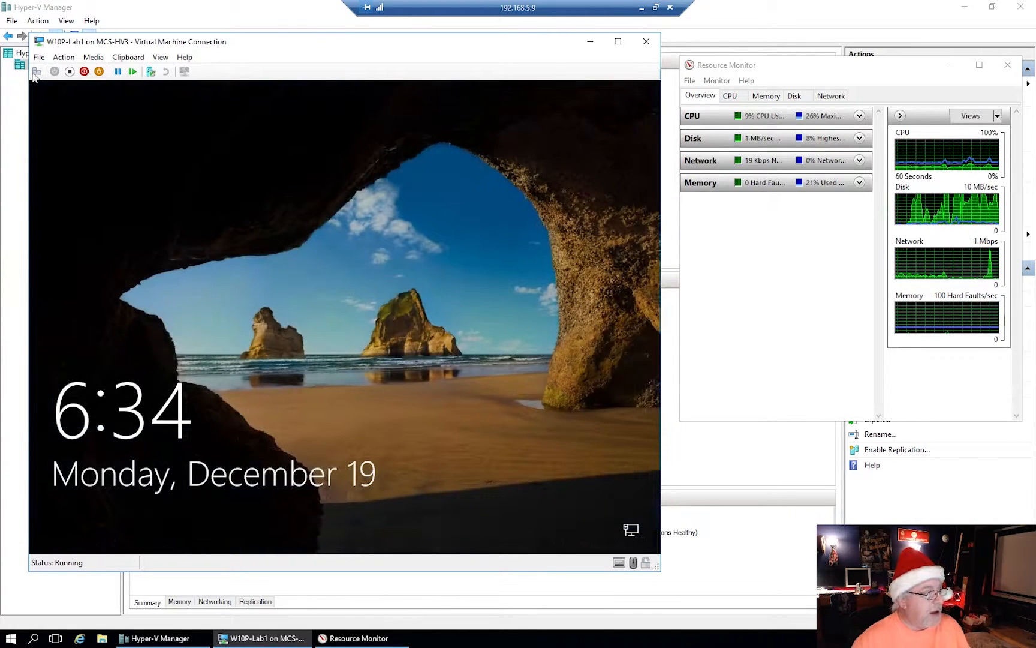
# Dismiss the W10P-Lab1 lock screen and sign in to the preselected account by entering its password
pyautogui.click(399, 212)
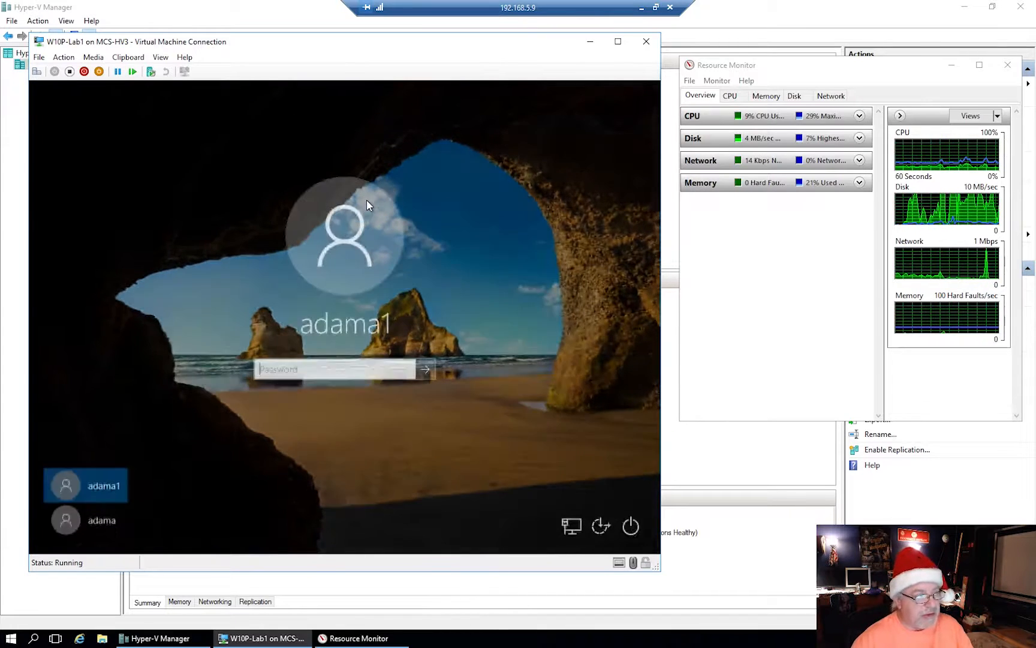
pyautogui.write('••••••••')
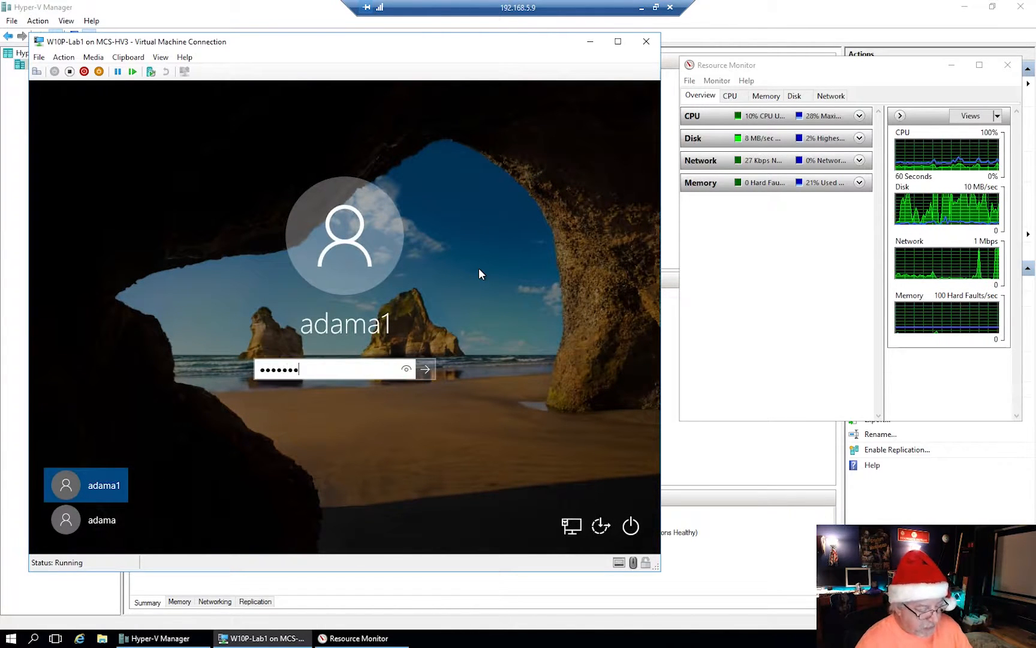
pyautogui.press('Return')
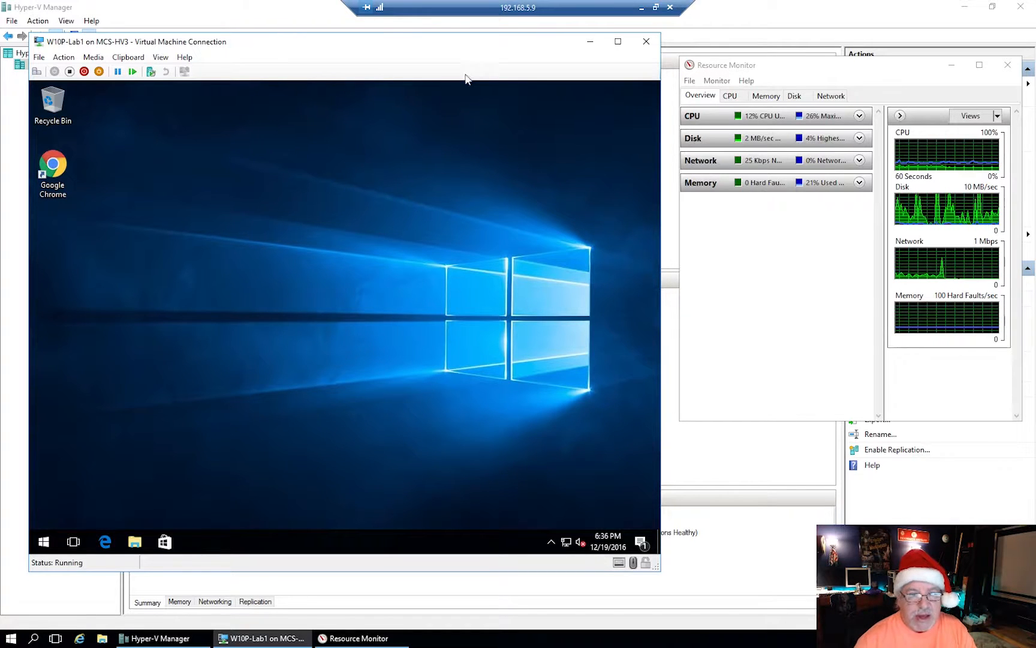
# Open Task Manager inside W10P-Lab1 and examine the CPU performance graph and the list of running processes
pyautogui.hotkey('ctrl', 'shift', 'Escape')
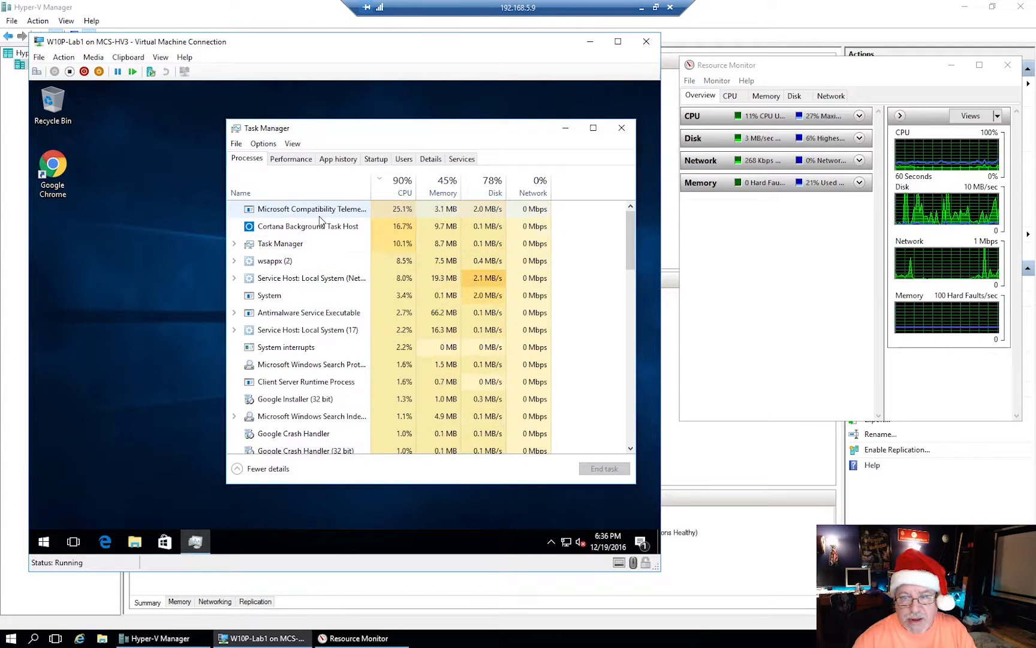
pyautogui.click(292, 159)
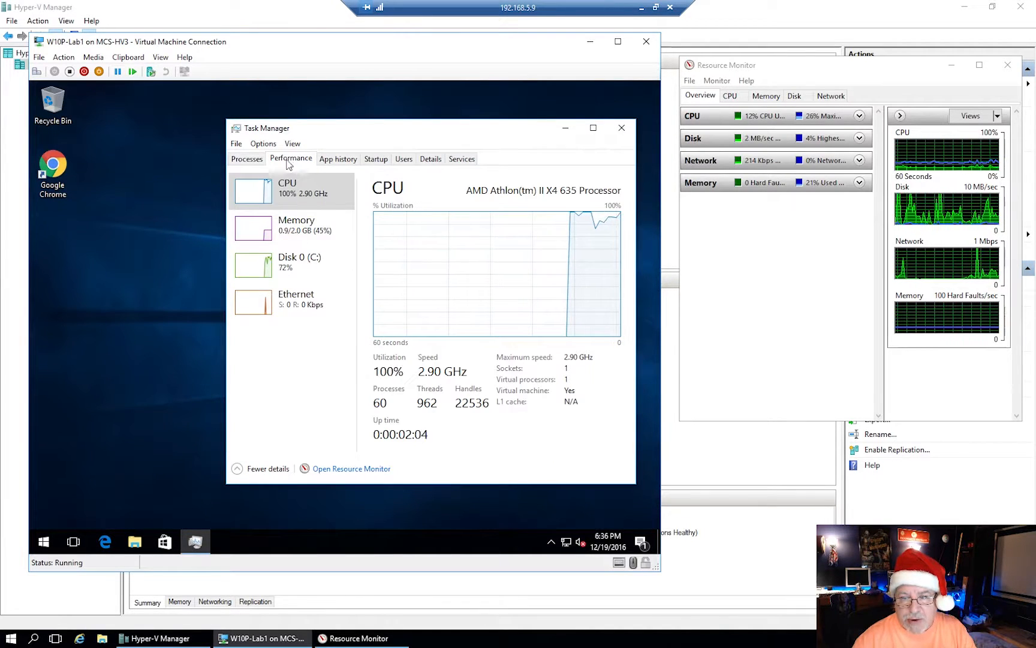
pyautogui.click(247, 159)
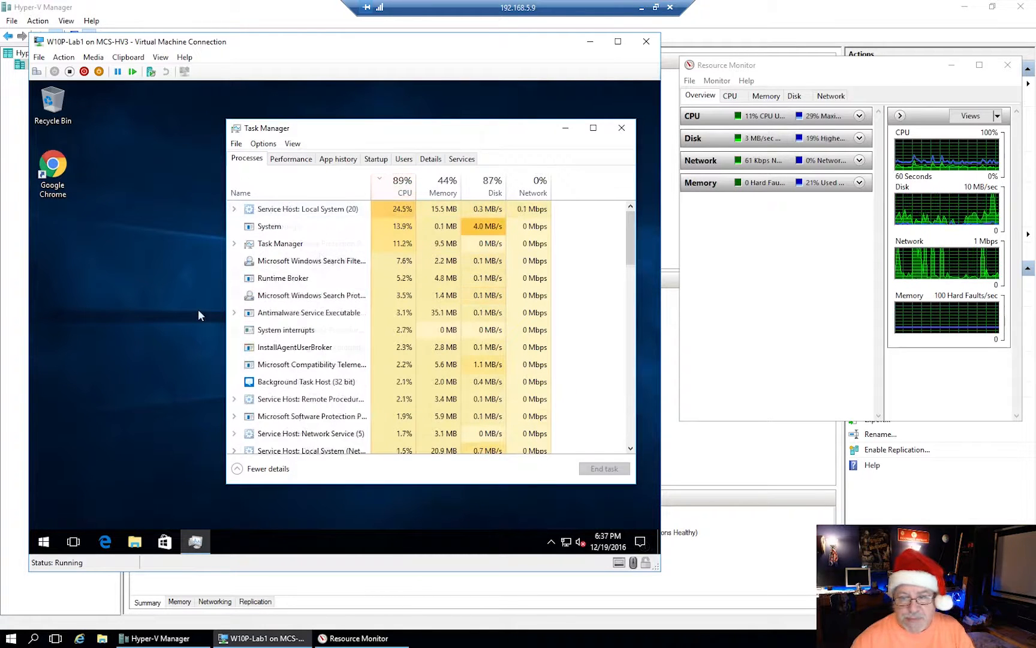